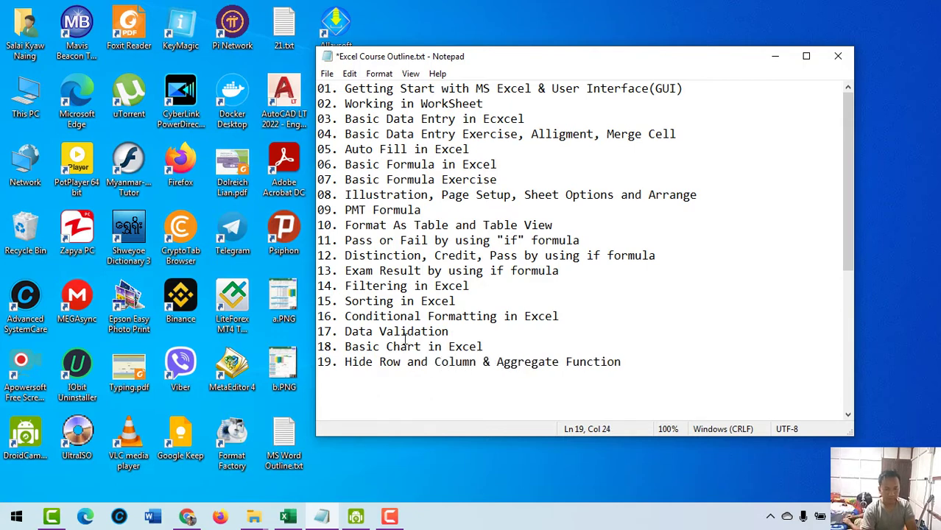
- Review line 19 of the course outline, switch to the Excel Data workbook and examine serial numbers 15 to 17 in the exam table
drag(396, 360, 682, 366)
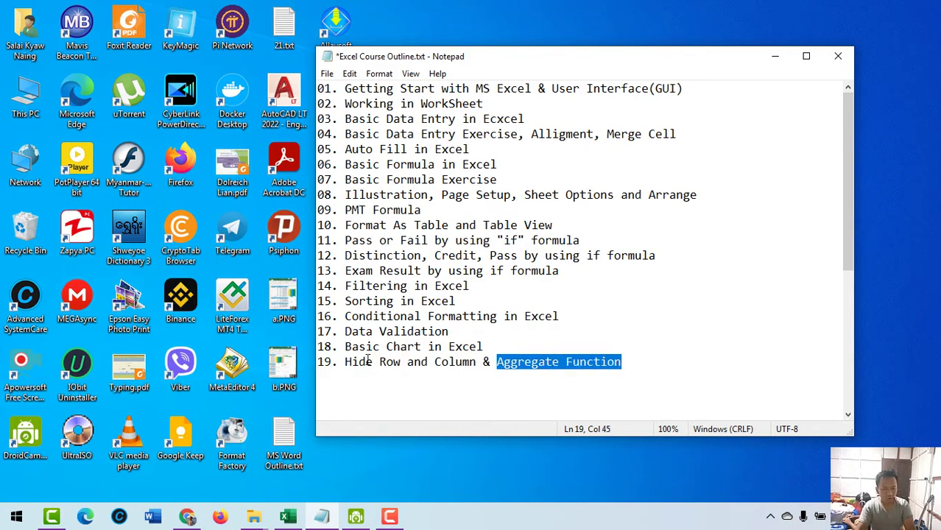
drag(346, 362, 479, 362)
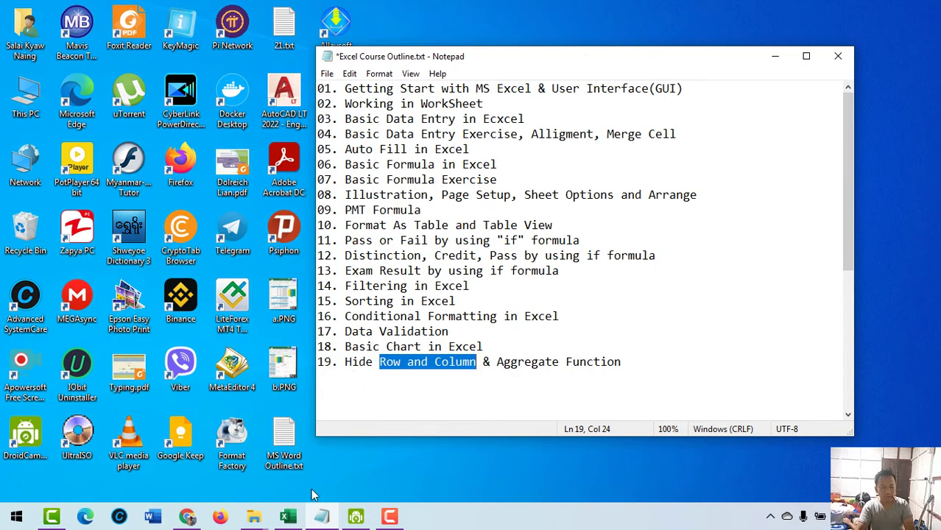
click(288, 517)
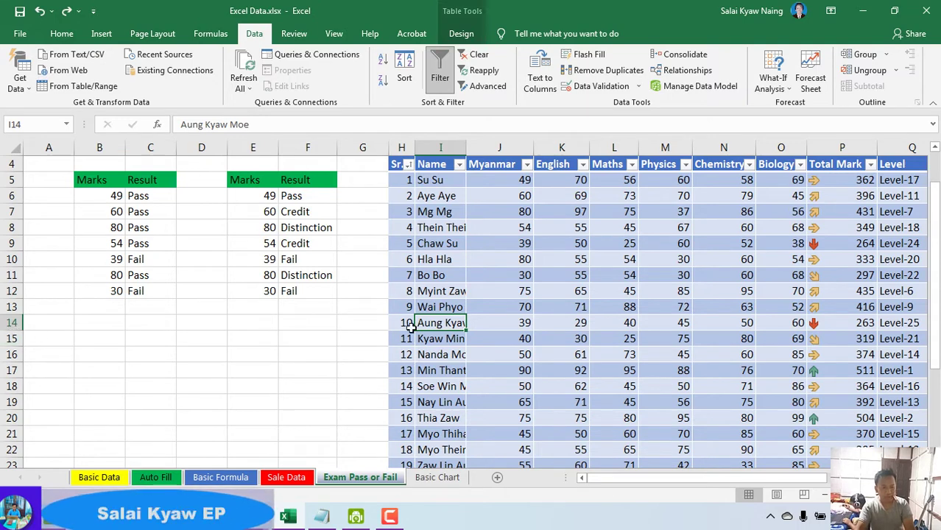
scroll(445, 298, up, 1)
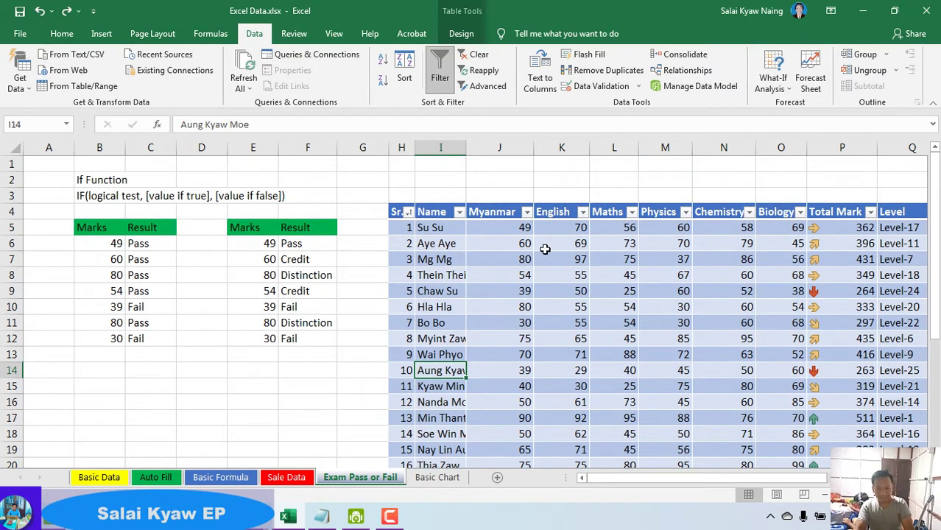
scroll(757, 462, right, 3)
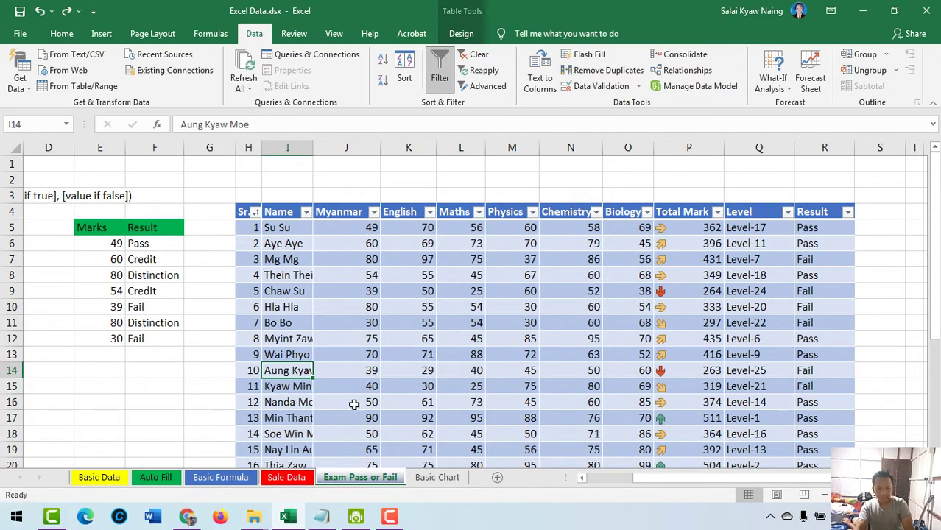
scroll(277, 401, down, 1)
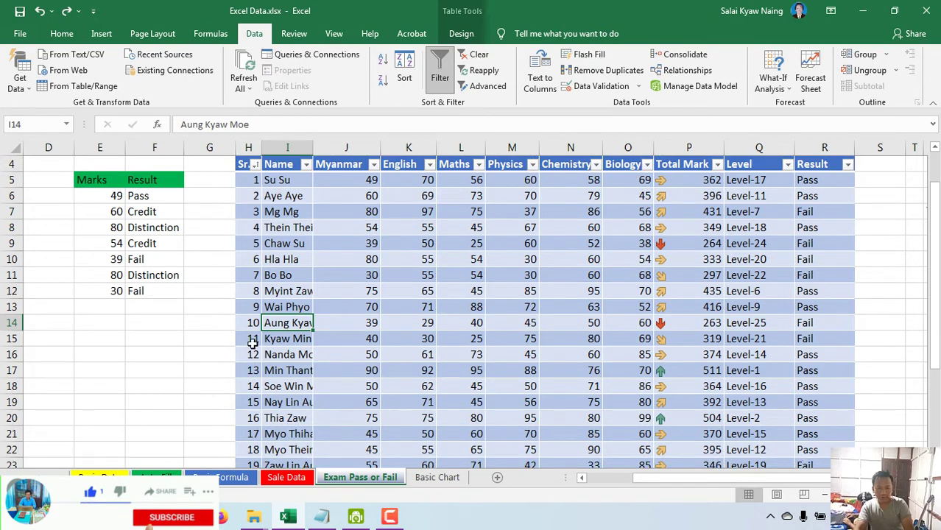
click(258, 403)
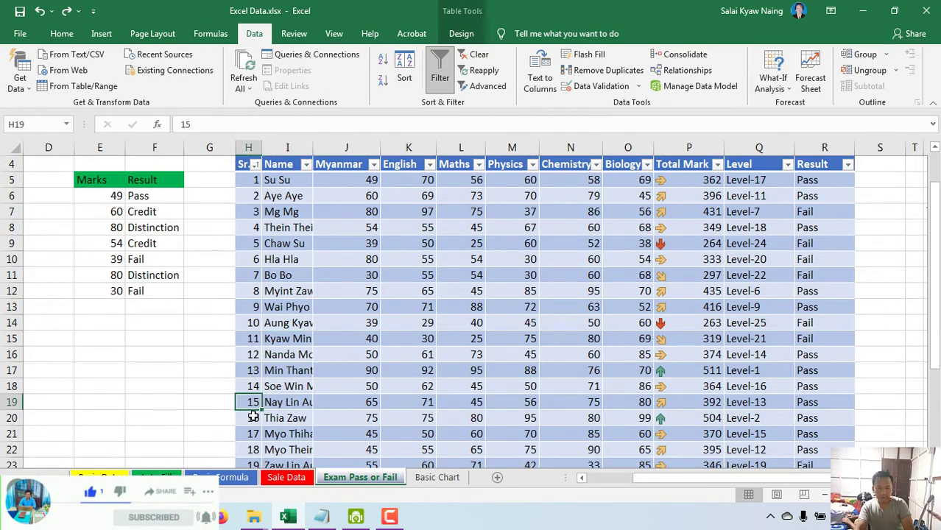
click(252, 417)
click(251, 434)
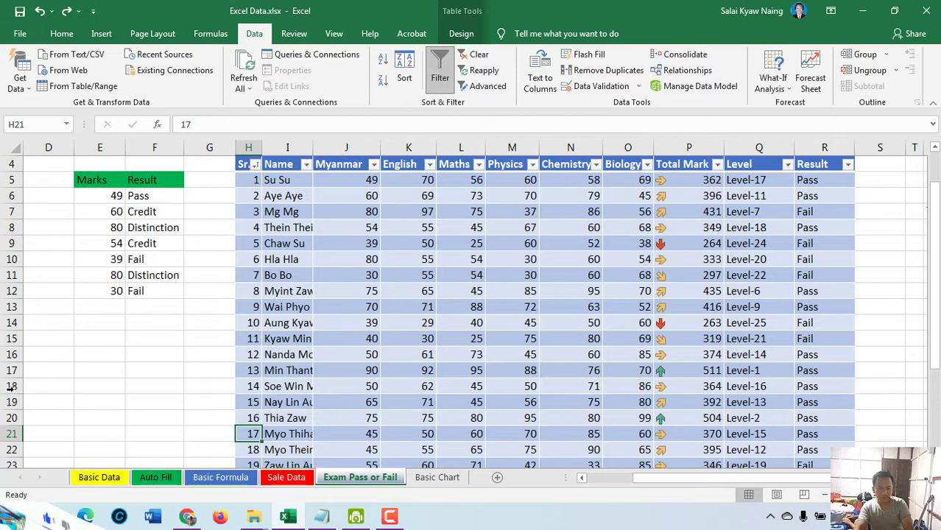
- Hide rows 19 to 21 of the Exam Pass or Fail sheet, which hold serial numbers 15 to 17
click(12, 402)
click(9, 386)
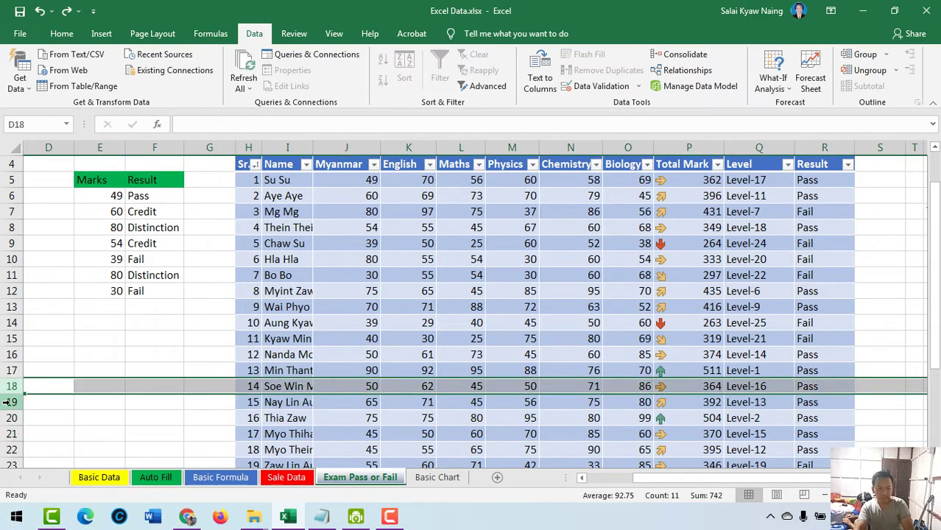
click(12, 403)
scroll(267, 403, down, 1)
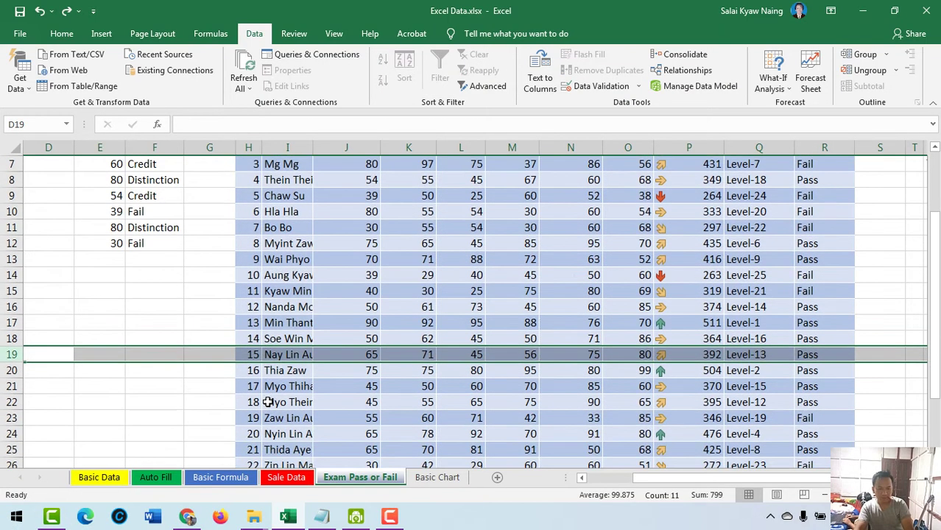
drag(15, 356, 4, 386)
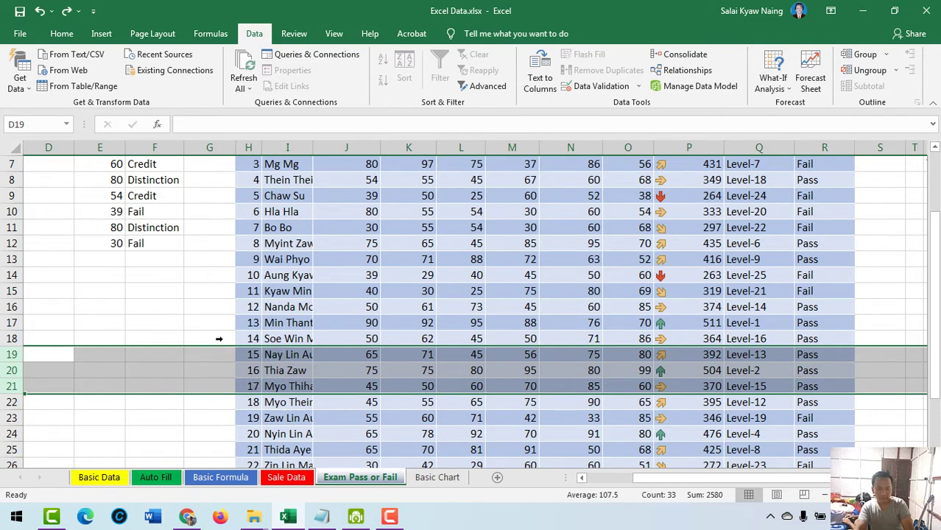
right_click(13, 372)
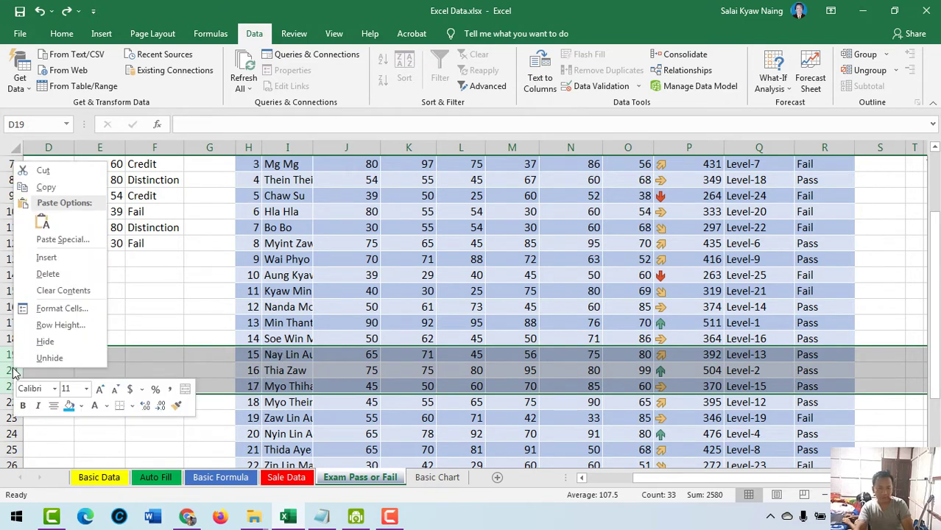
click(43, 343)
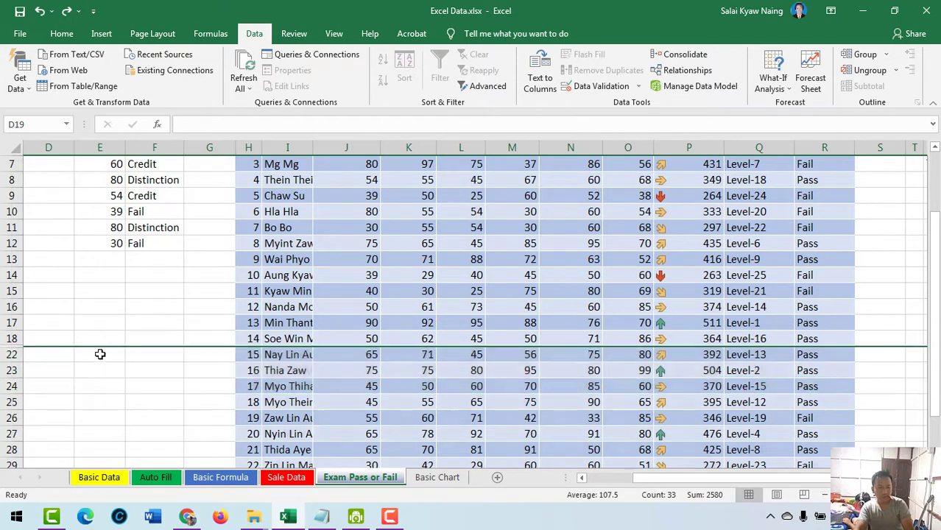
click(252, 340)
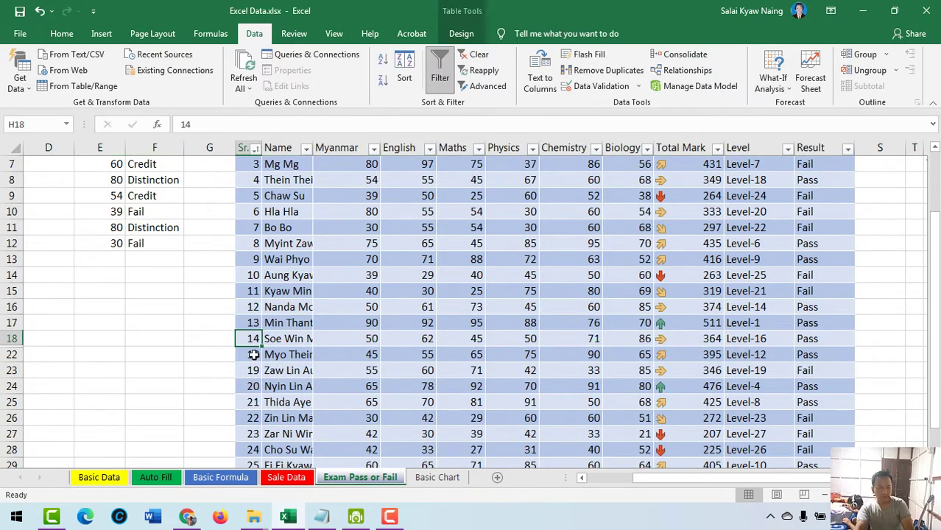
click(84, 371)
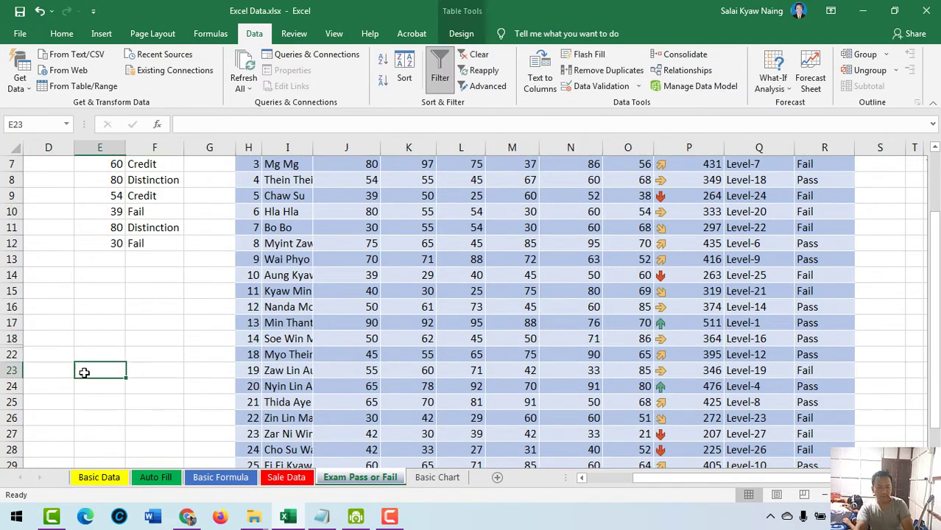
click(13, 339)
click(94, 382)
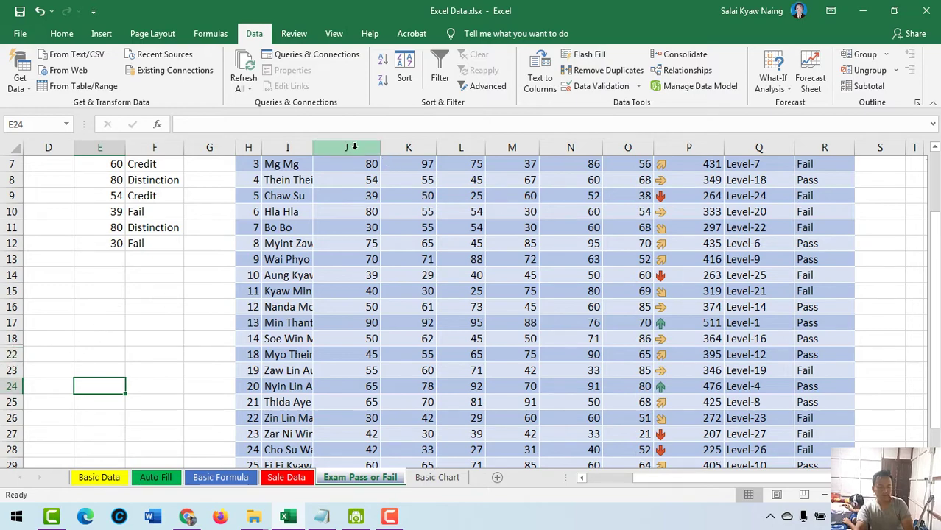
- Hide columns J and K, which hold the Myanmar and English marks
scroll(370, 152, up, 2)
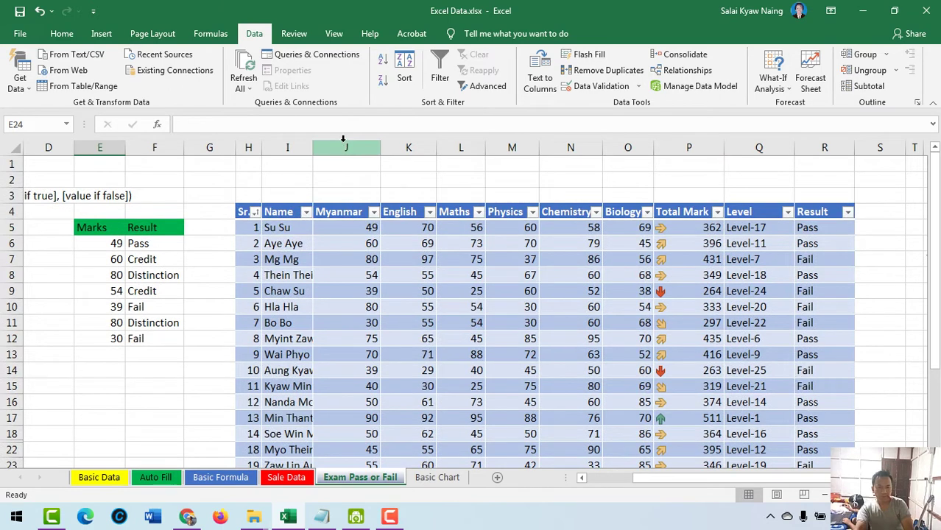
drag(343, 140, 391, 144)
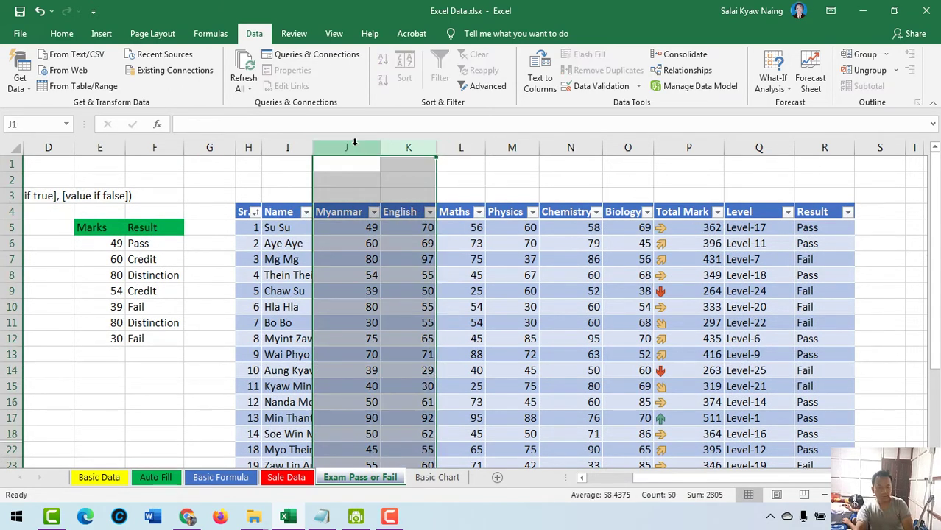
right_click(358, 152)
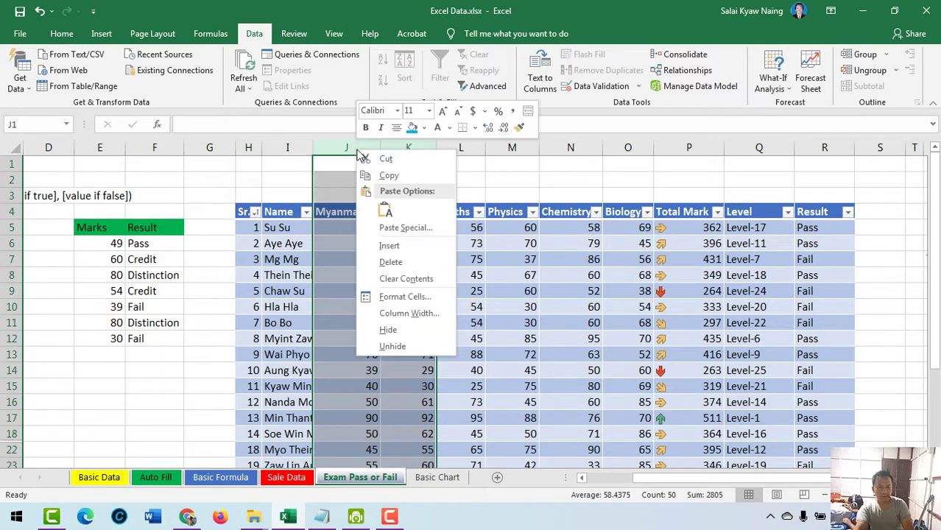
click(388, 330)
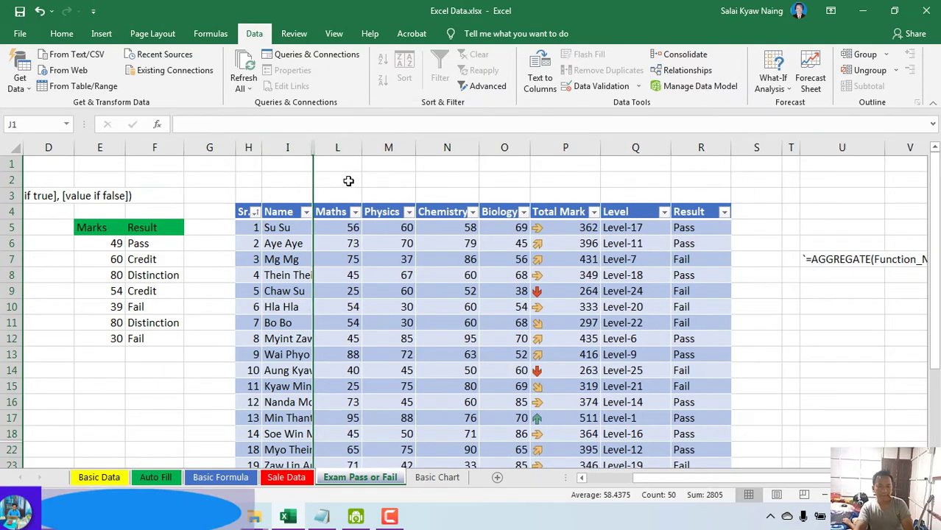
click(345, 180)
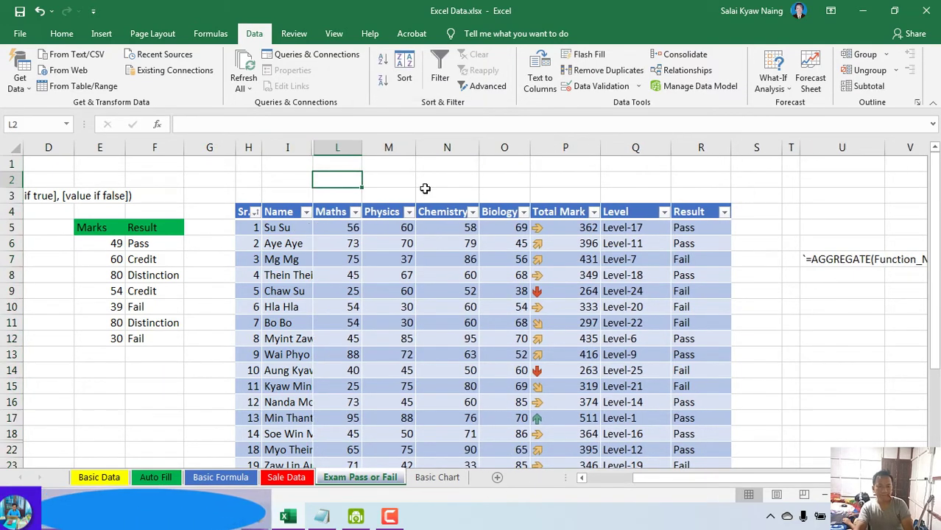
- Unhide columns J and K between the Name and Maths columns
click(289, 148)
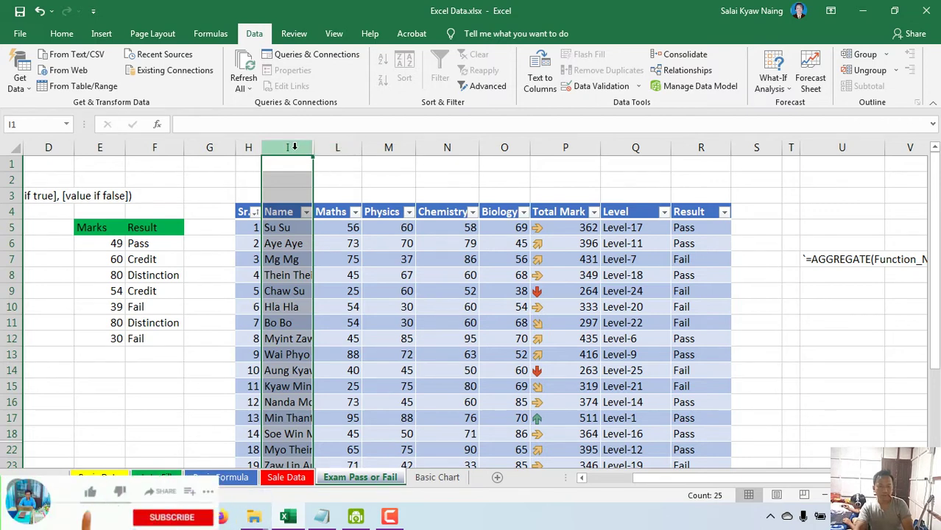
drag(294, 147, 327, 149)
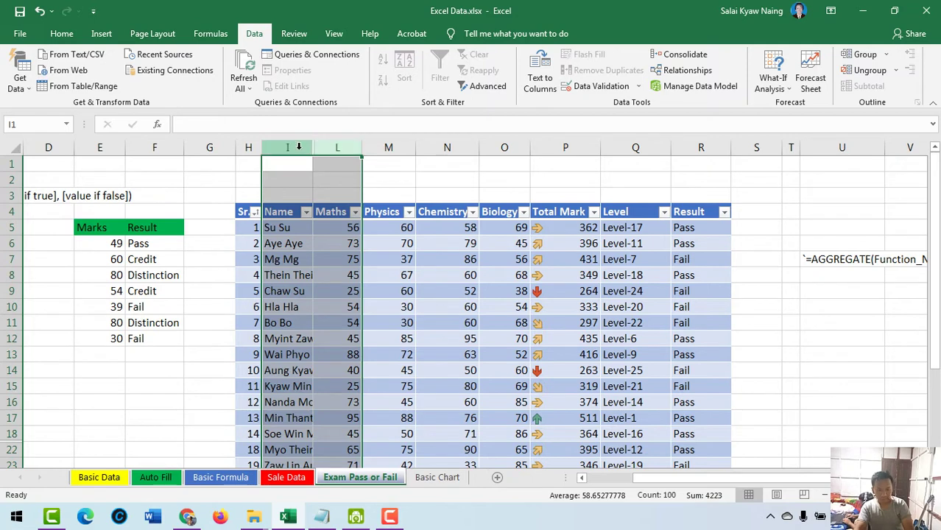
right_click(297, 148)
click(325, 341)
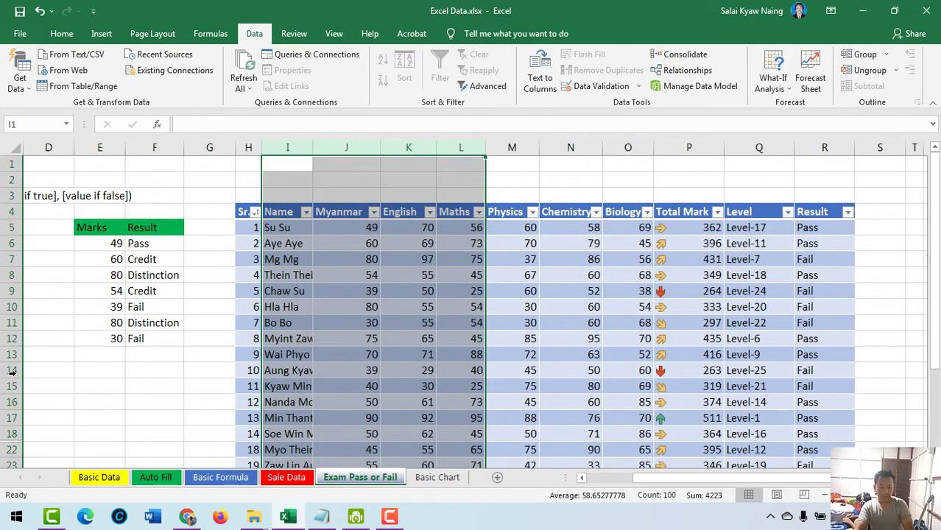
- Unhide rows 19 to 21 between rows 18 and 22 of the exam table
drag(11, 433, 9, 449)
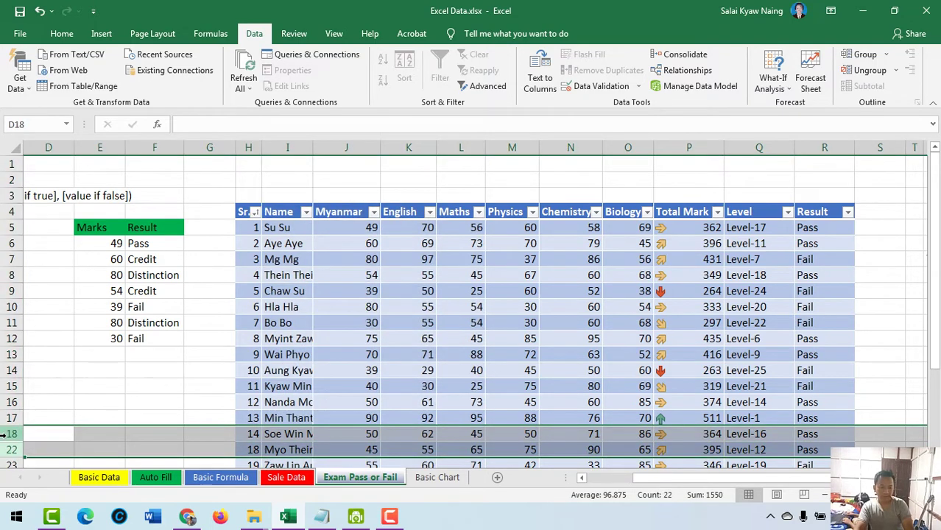
right_click(6, 434)
click(31, 425)
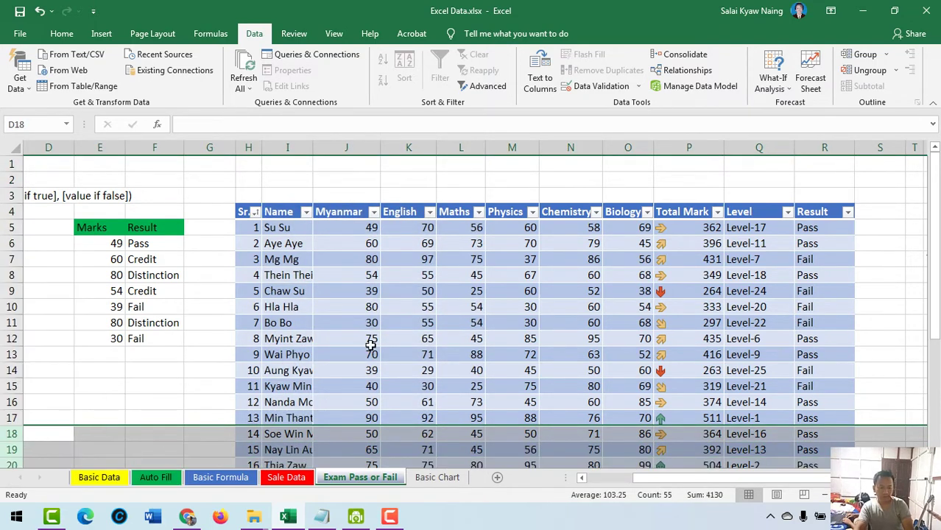
scroll(371, 346, down, 2)
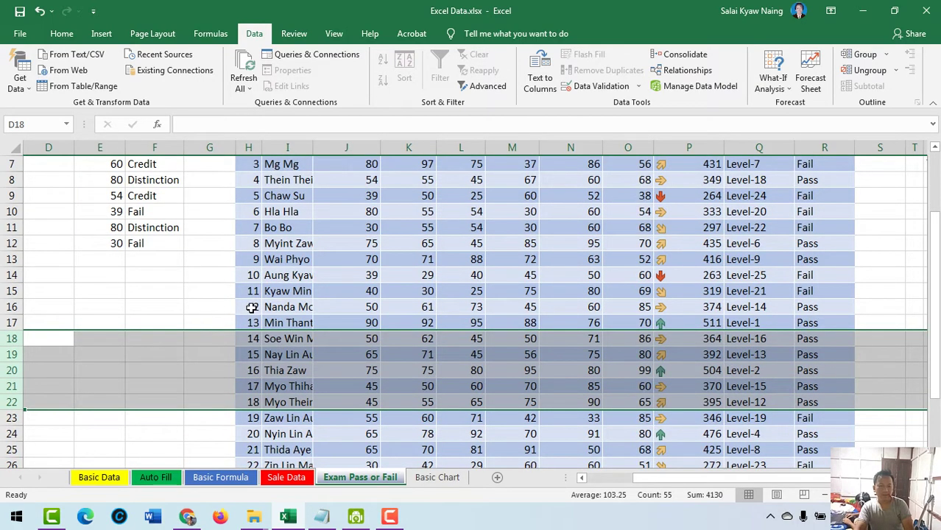
click(290, 289)
scroll(324, 284, up, 2)
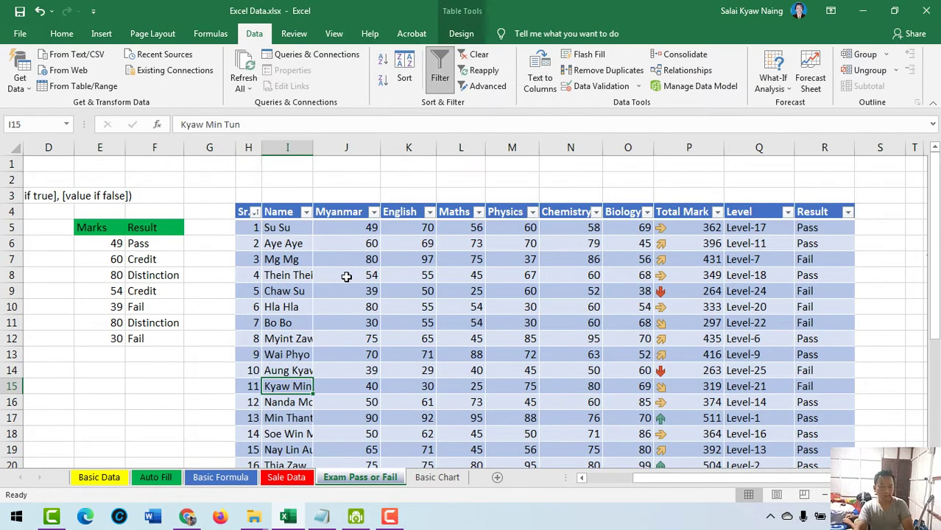
- Switch to the Notepad outline, highlight the Aggregate Function topic in line 19, and return to the Excel workbook
click(321, 517)
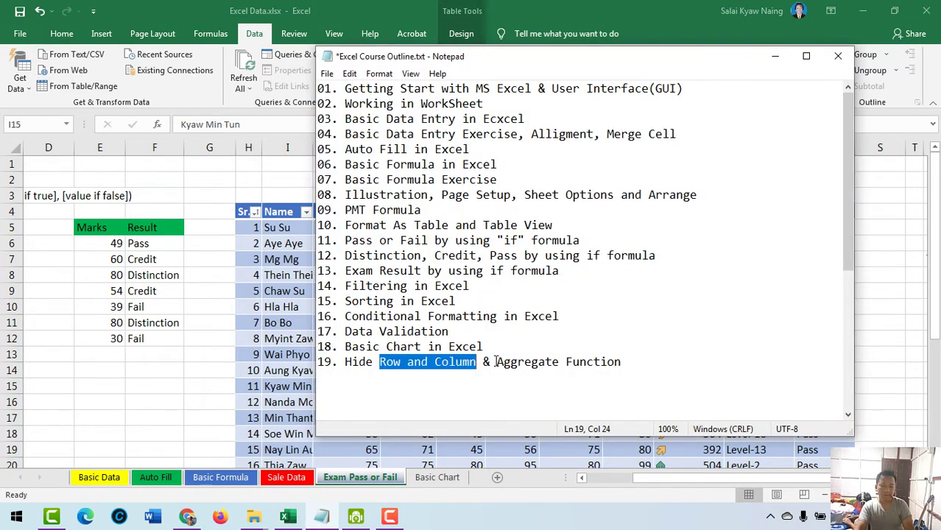
drag(496, 362, 633, 360)
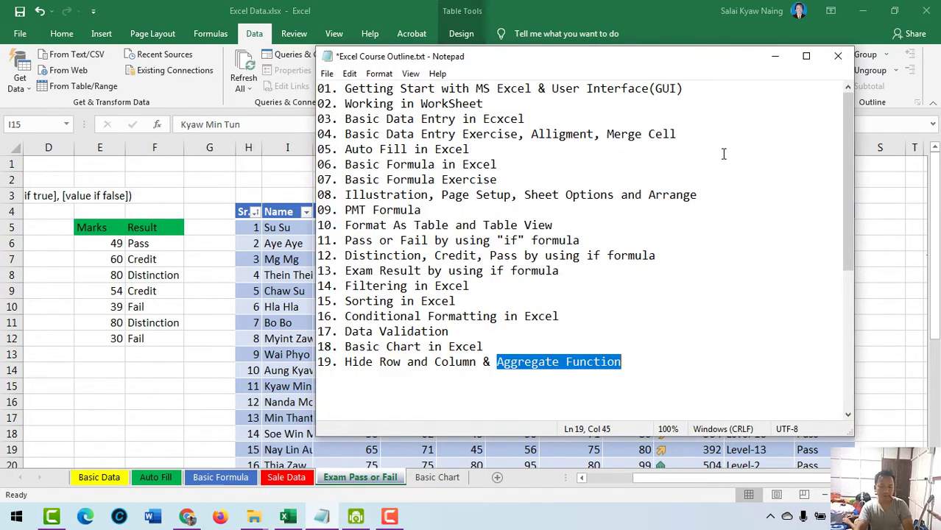
click(777, 56)
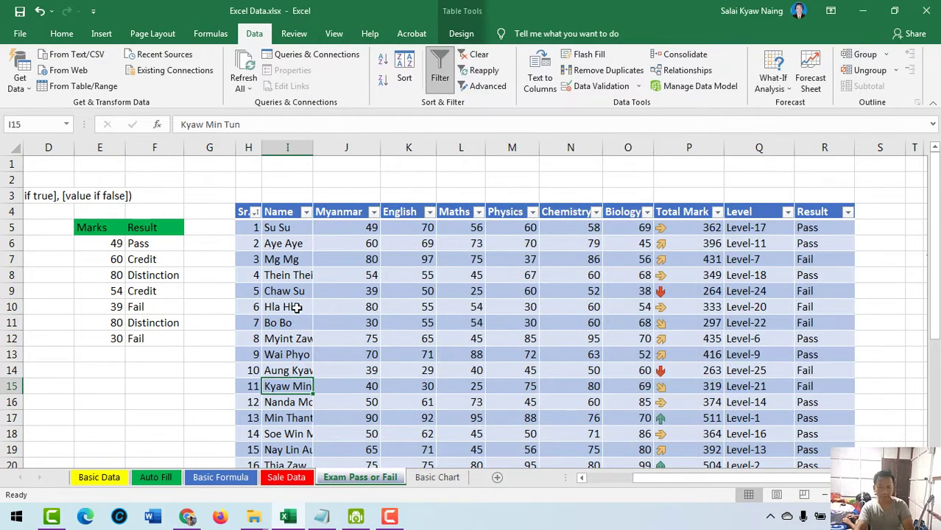
- Sort the exam table by the Myanmar column from largest to smallest and select the first eight serial numbers
click(373, 213)
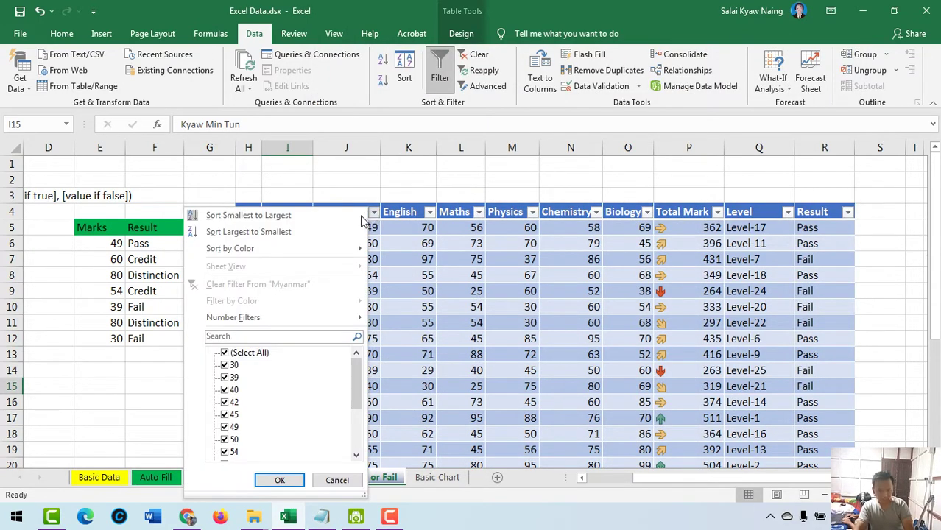
click(272, 233)
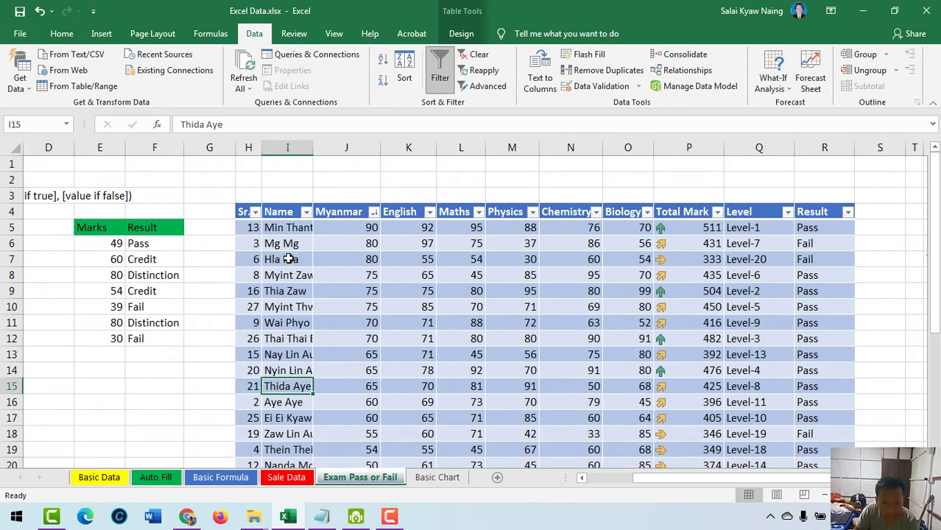
drag(252, 229, 250, 340)
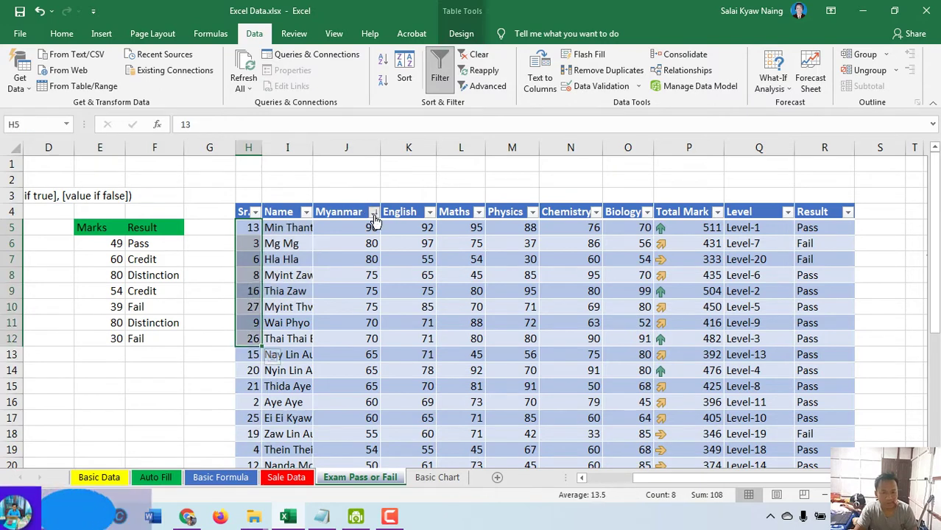
- Remove the Myanmar sort level from the exam table's sort settings
click(374, 214)
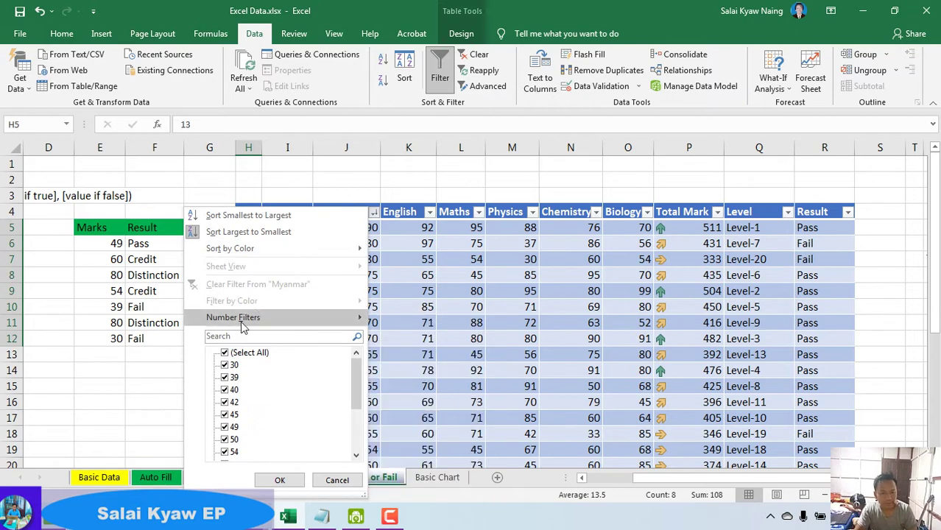
click(390, 274)
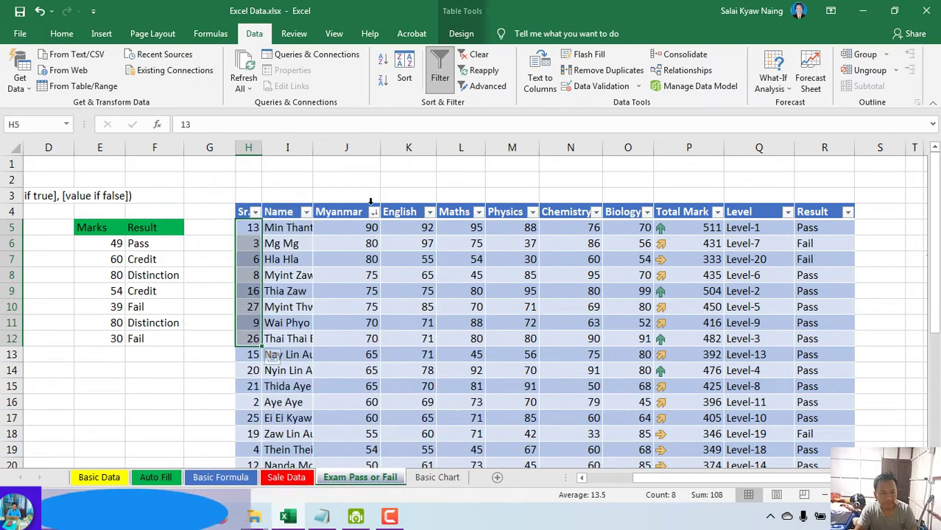
click(404, 87)
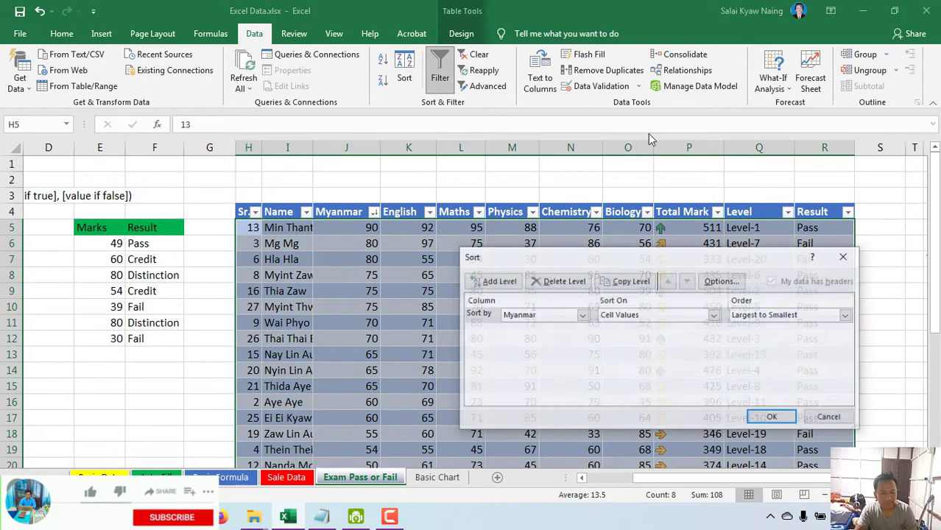
click(549, 281)
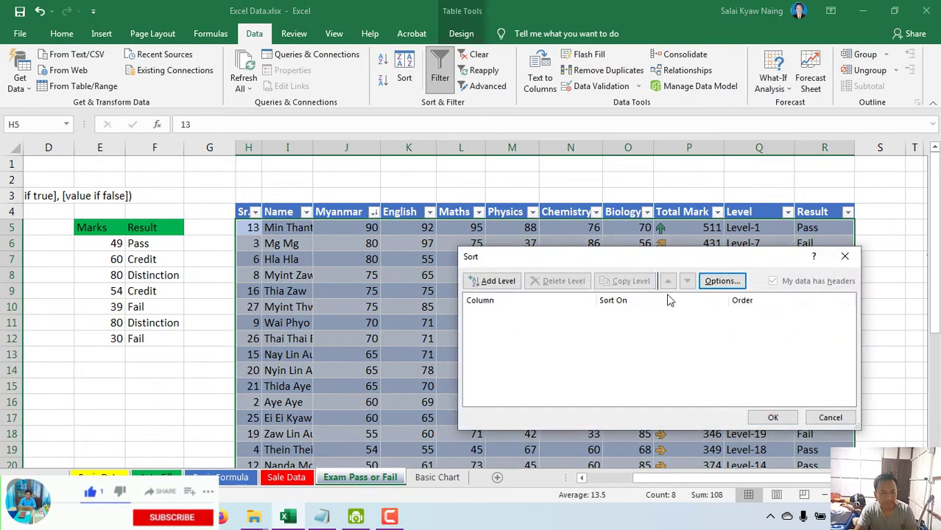
click(774, 418)
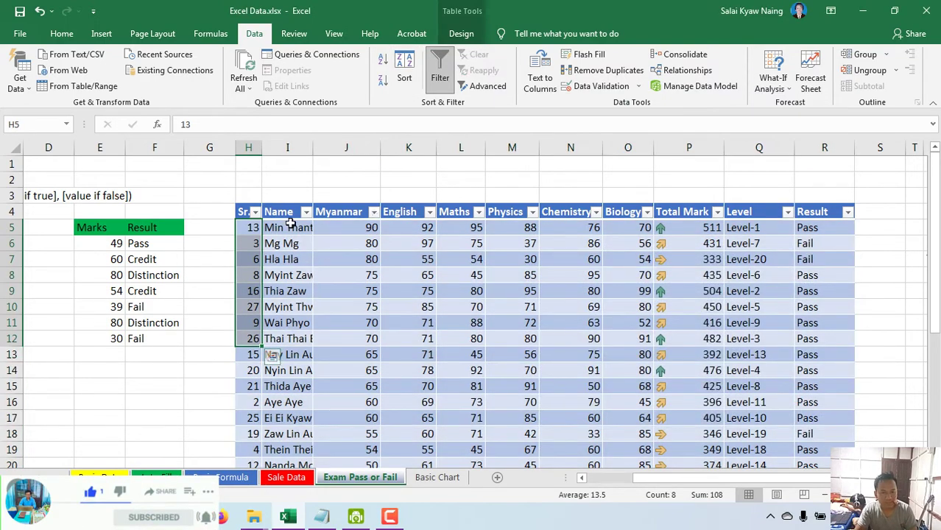
- Sort the exam table by the Sr. column from smallest to largest
click(255, 213)
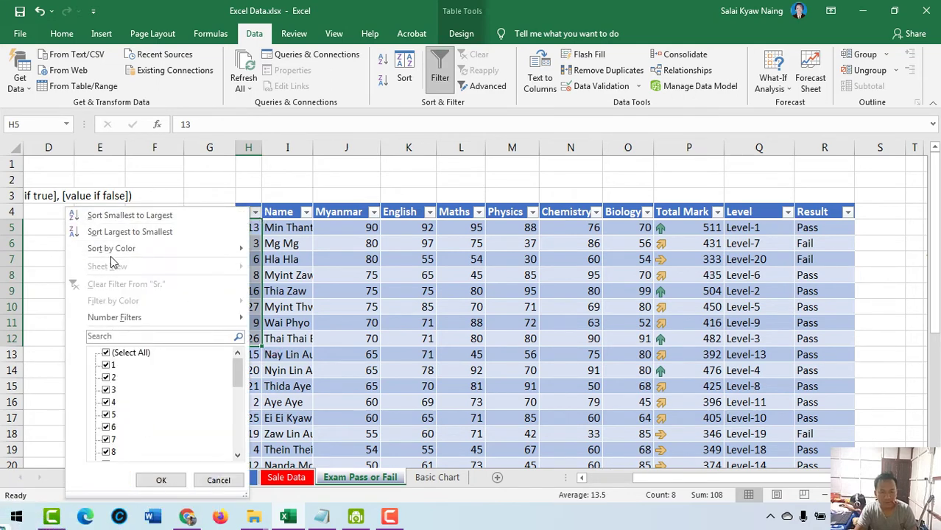
click(131, 216)
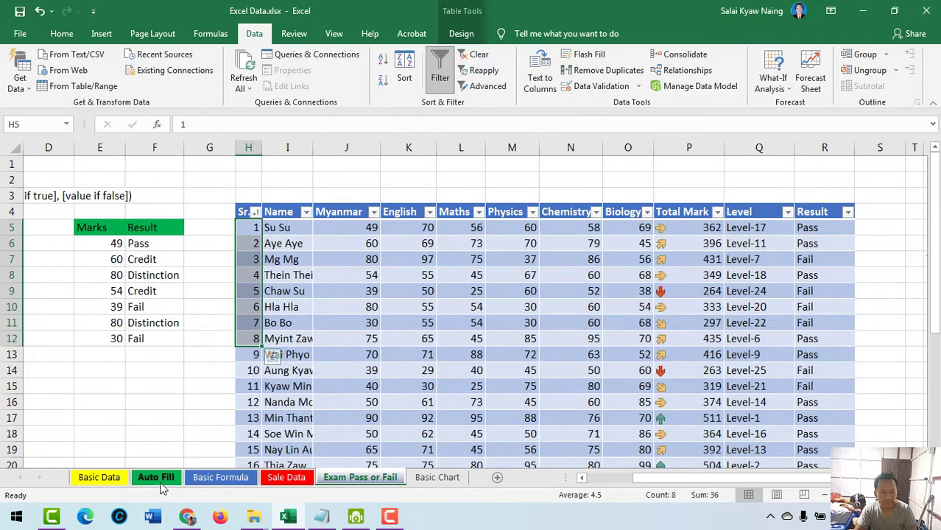
click(293, 291)
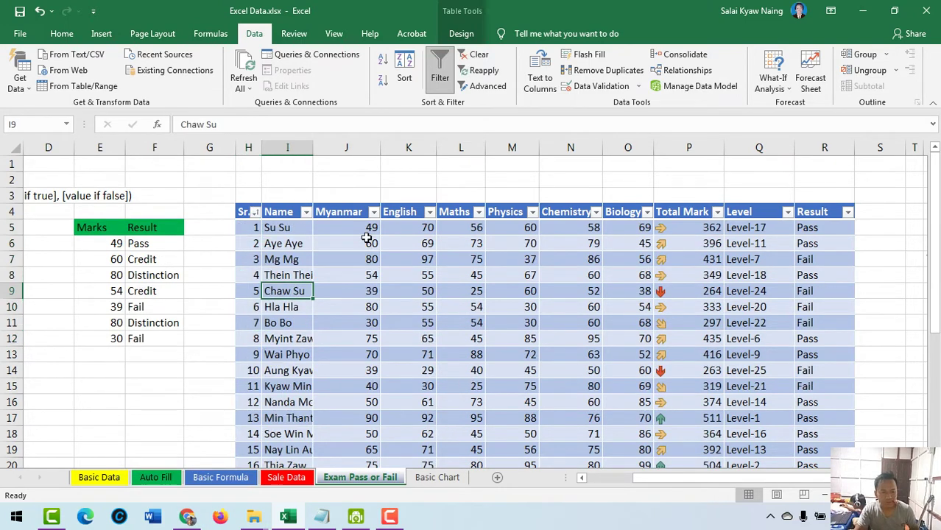
- Filter the exam table to show only rows with a Myanmar mark less than 40
click(373, 212)
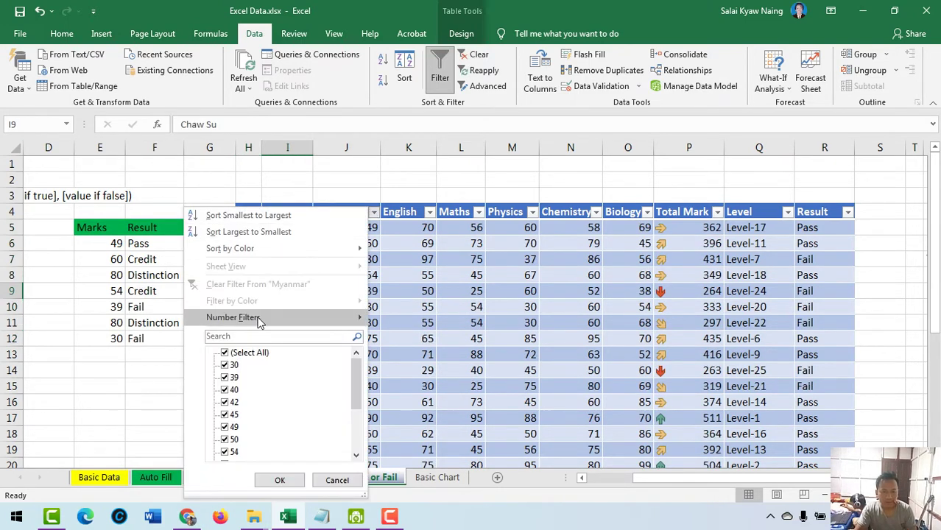
mouse_move(304, 317)
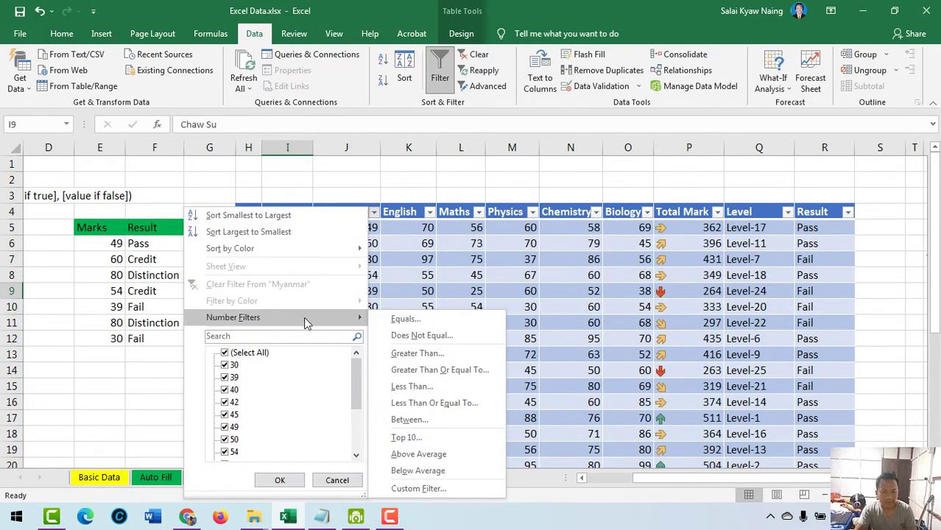
click(433, 389)
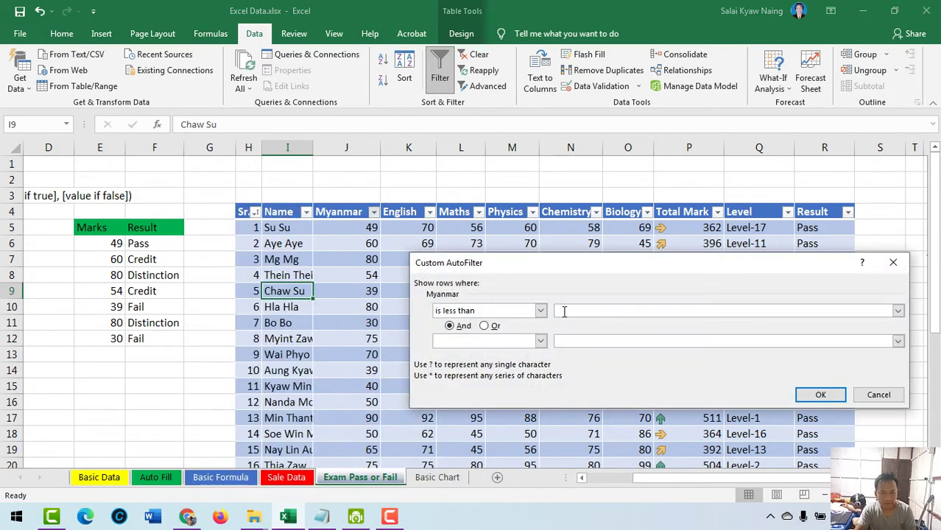
text(40)
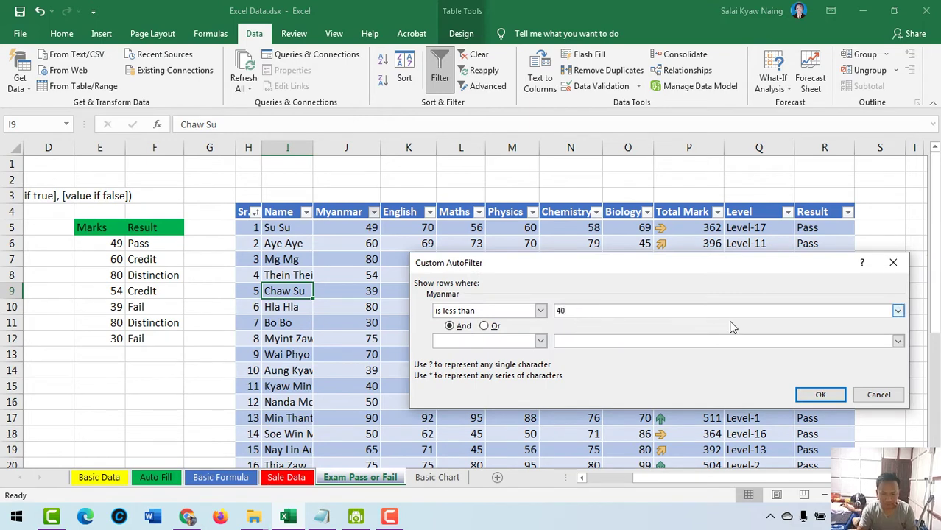
click(820, 395)
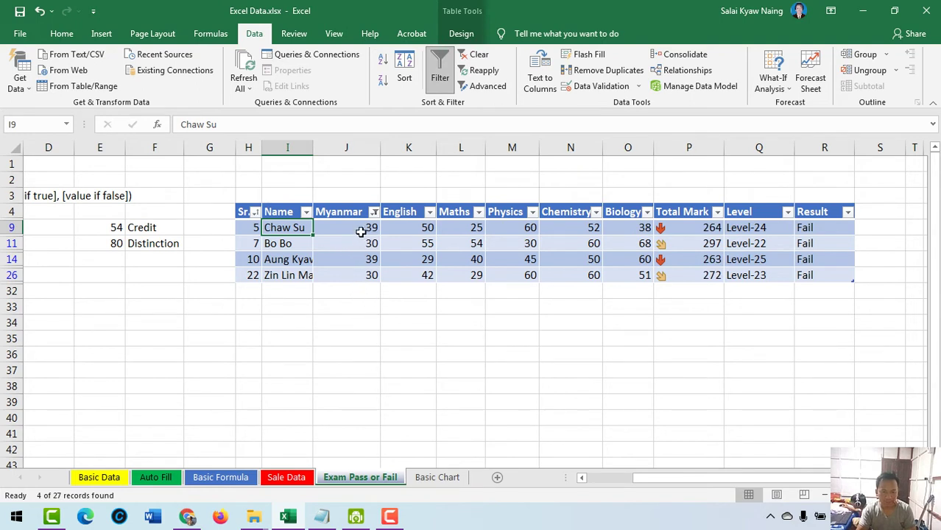
- Go through the serial numbers of the filtered rows one by one and select them together from H9 to H26
click(251, 229)
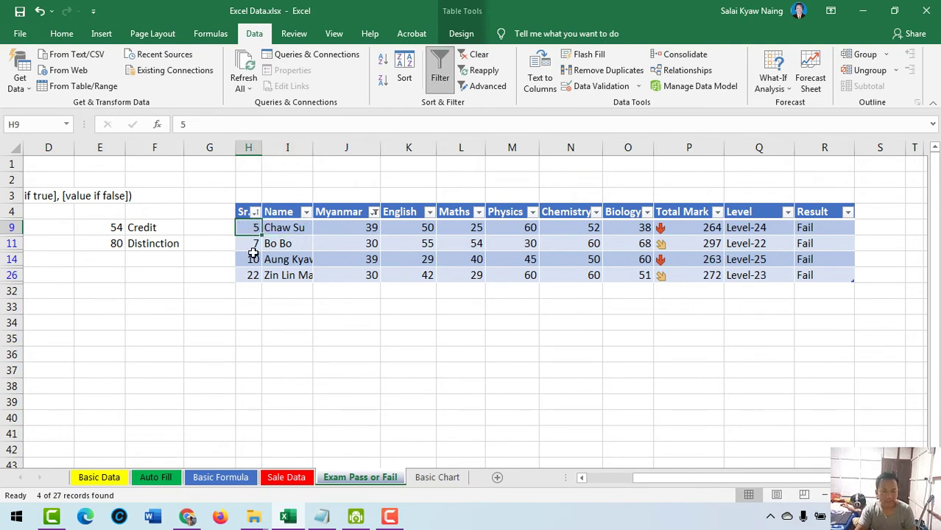
click(252, 243)
click(253, 260)
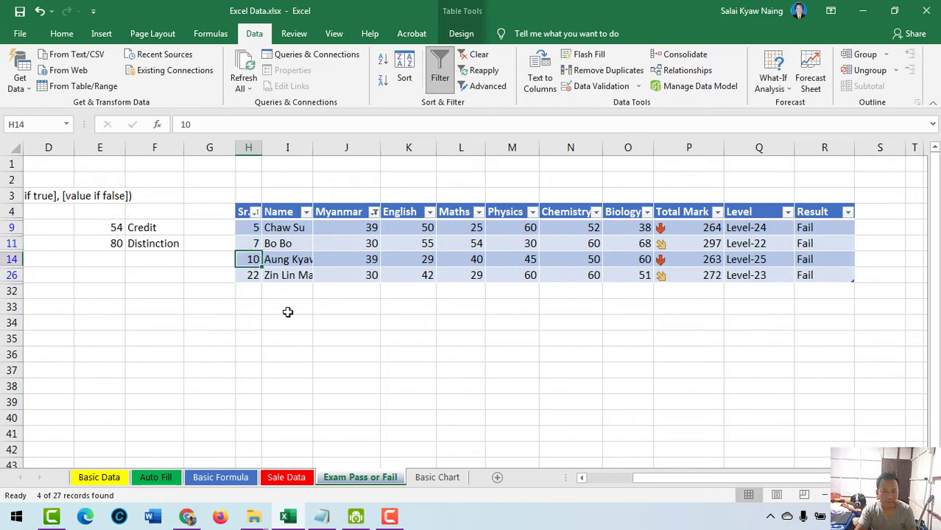
click(253, 277)
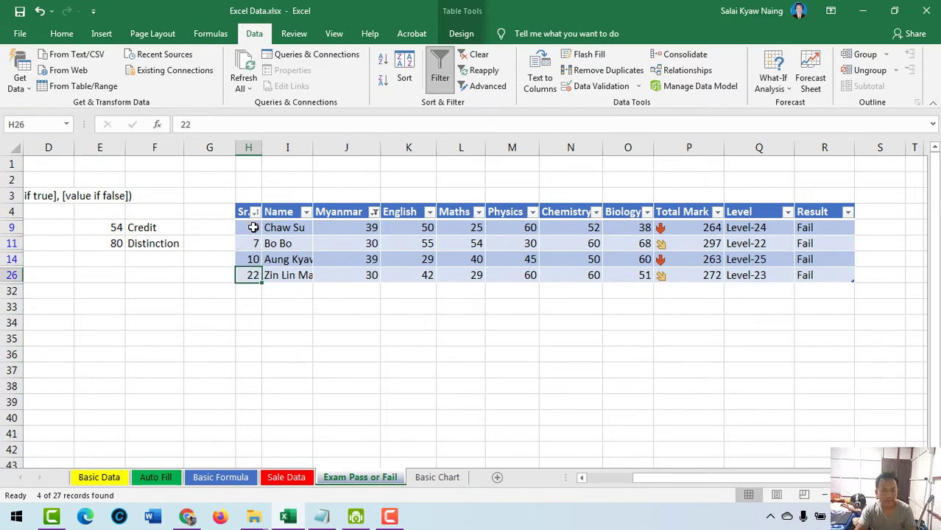
drag(253, 227, 275, 272)
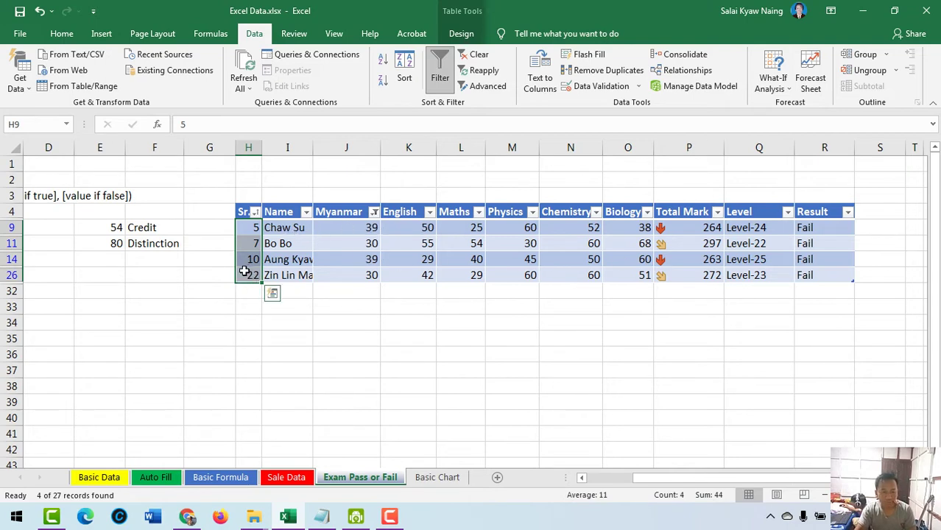
drag(252, 227, 250, 276)
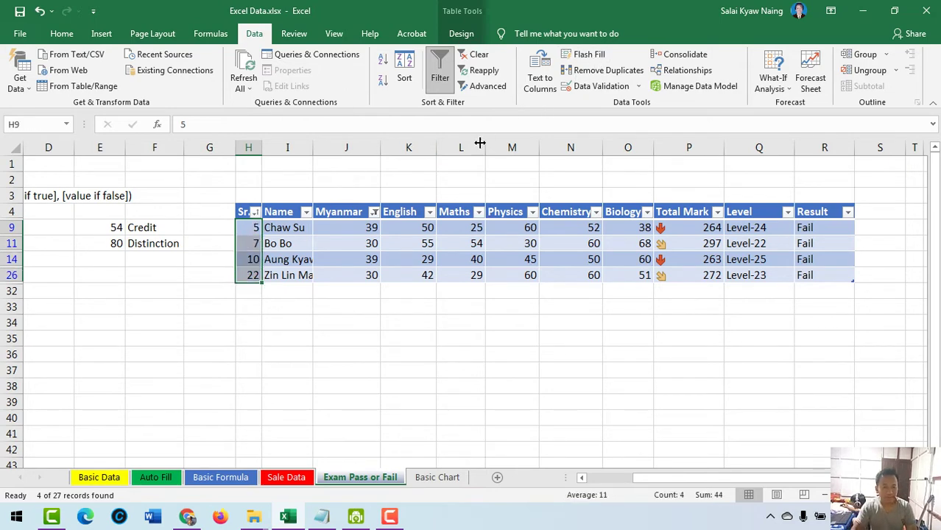
- Clear the Myanmar filter and show only rows with a Myanmar mark greater than 75
click(374, 214)
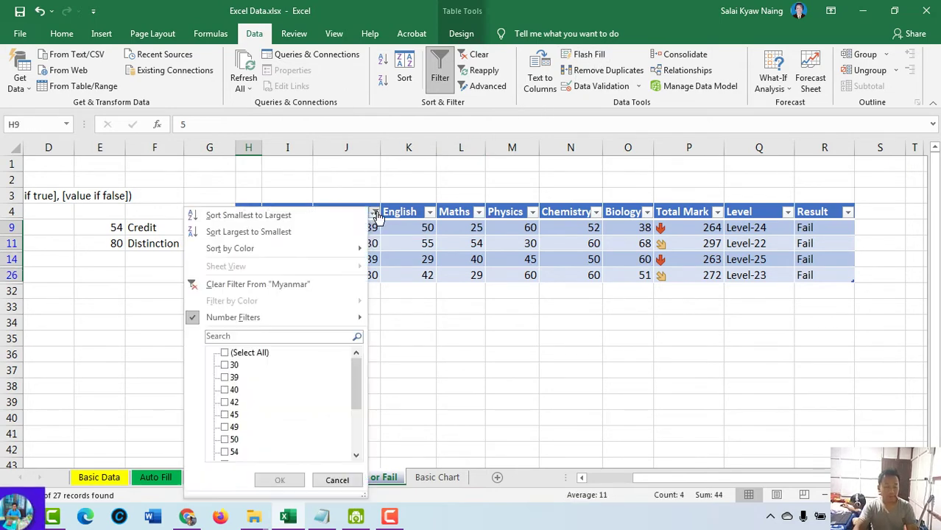
click(254, 284)
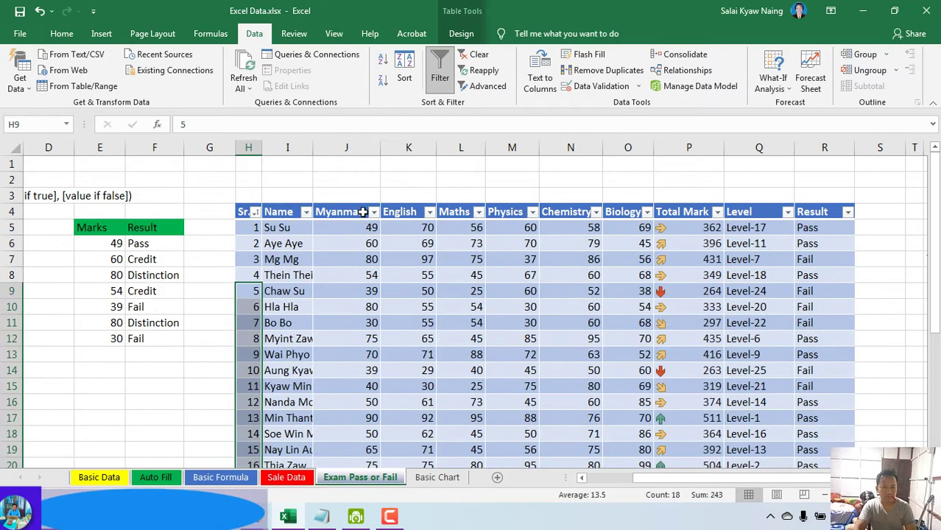
click(374, 215)
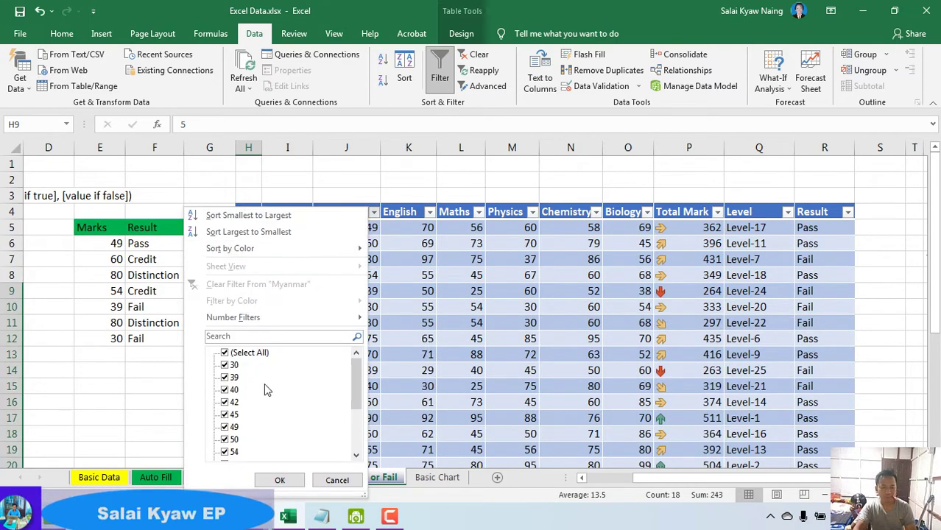
click(239, 317)
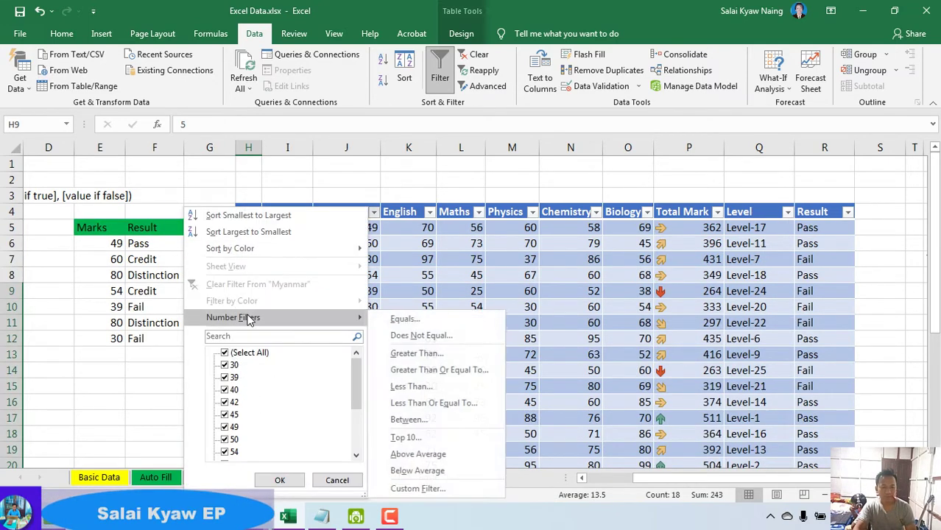
click(424, 354)
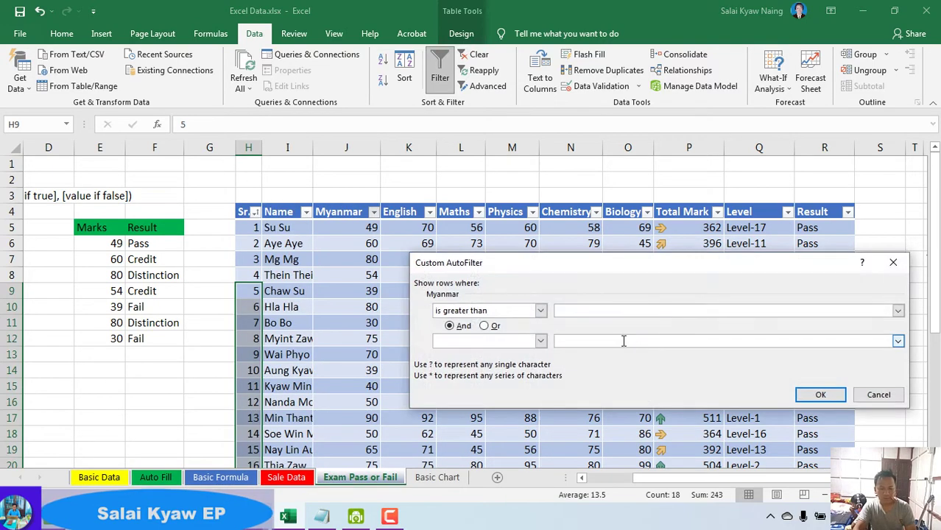
text(75)
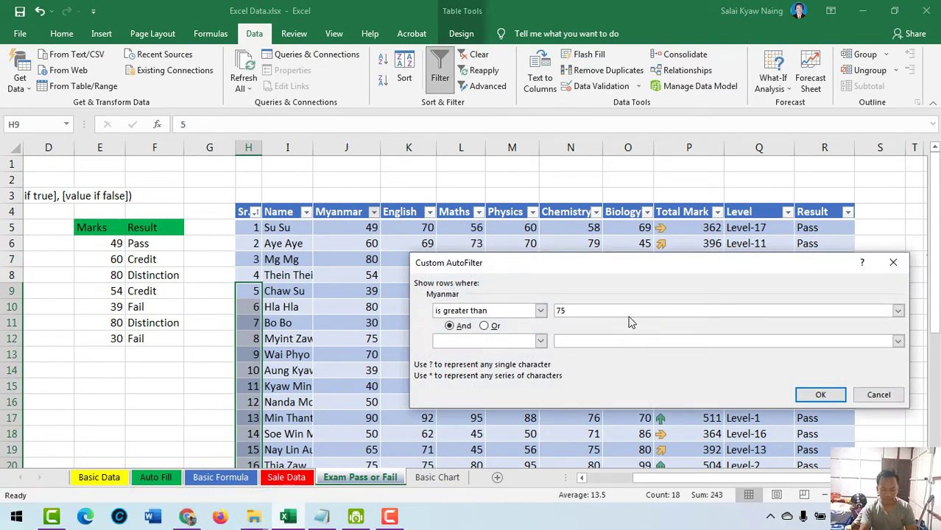
click(819, 396)
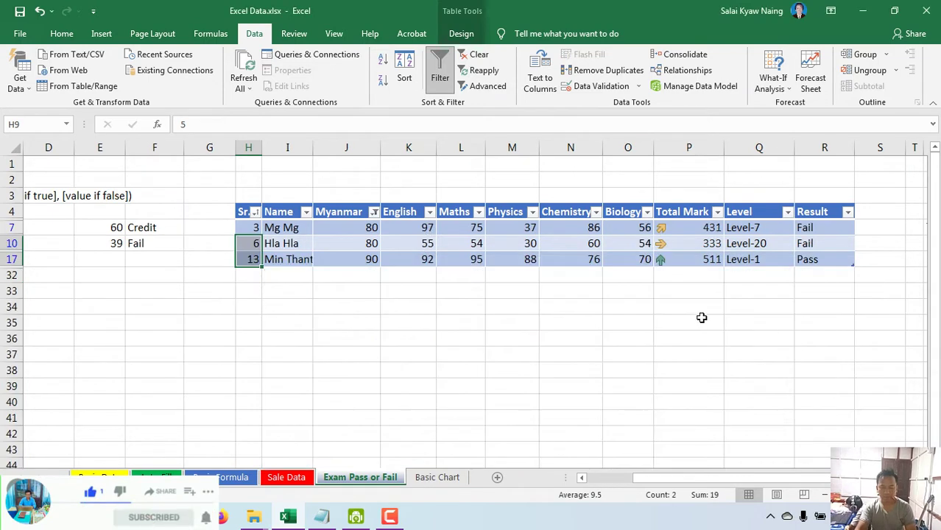
- Clear the Myanmar filter and show only rows with a Myanmar mark greater than 60
click(374, 213)
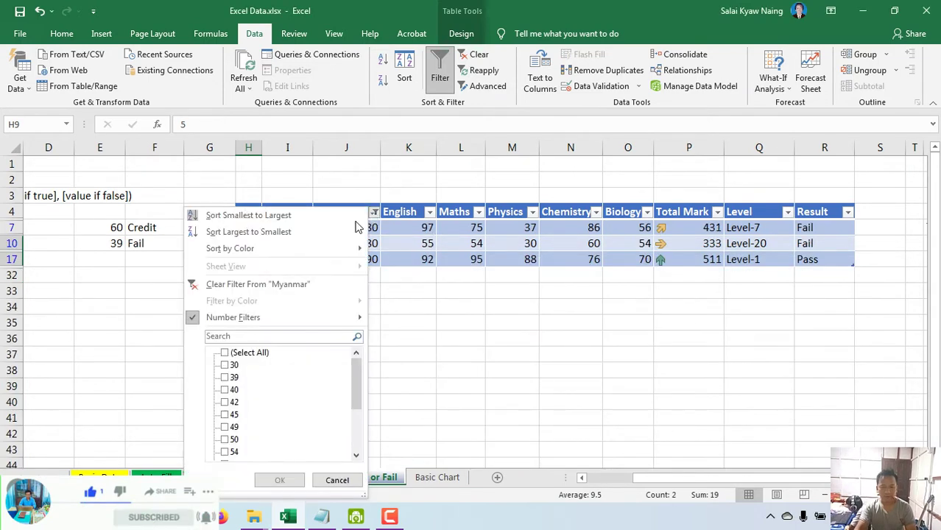
click(237, 284)
click(373, 212)
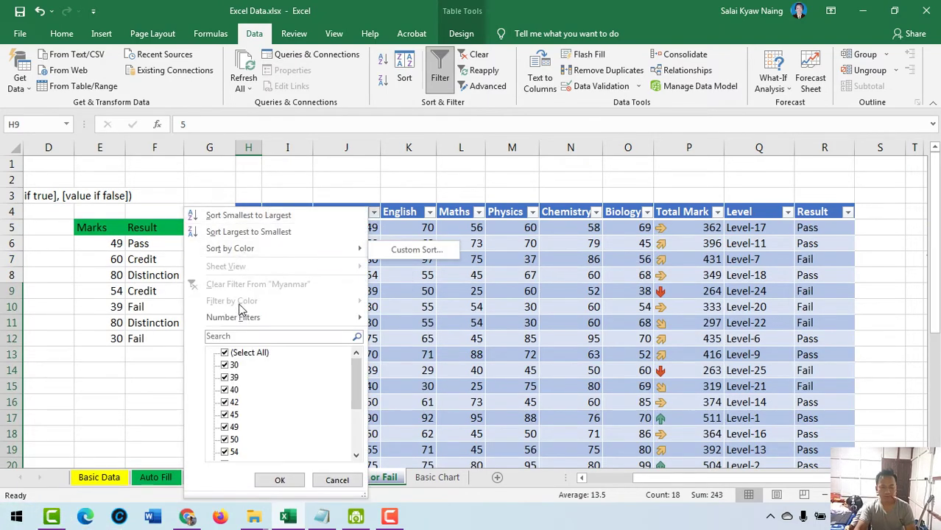
mouse_move(243, 316)
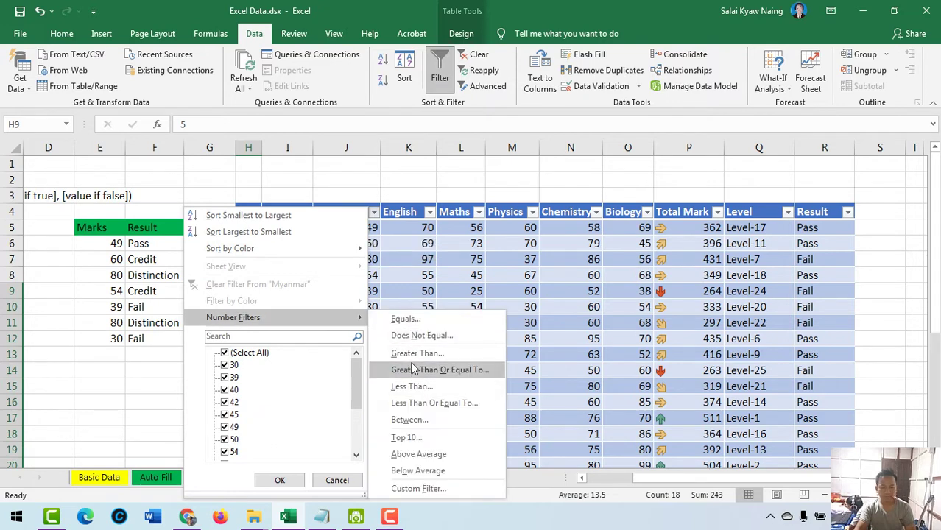
click(417, 354)
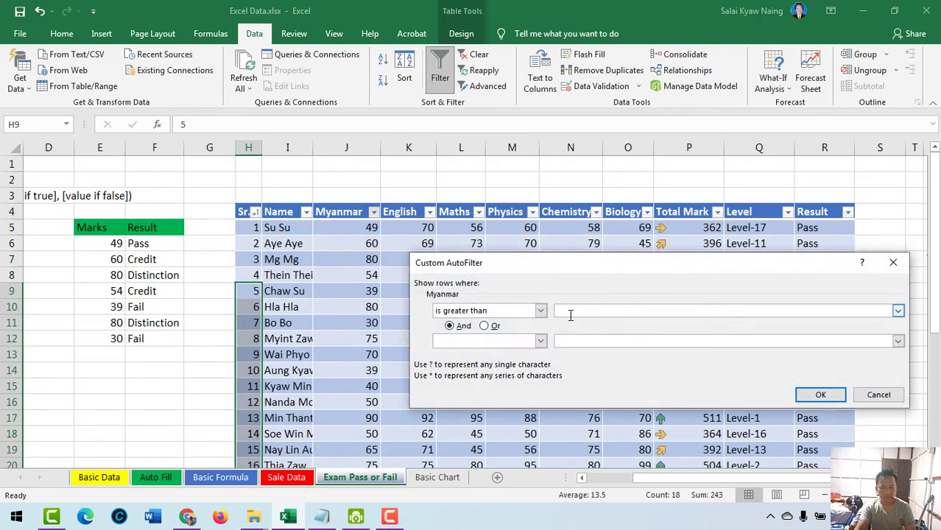
text(60)
click(825, 395)
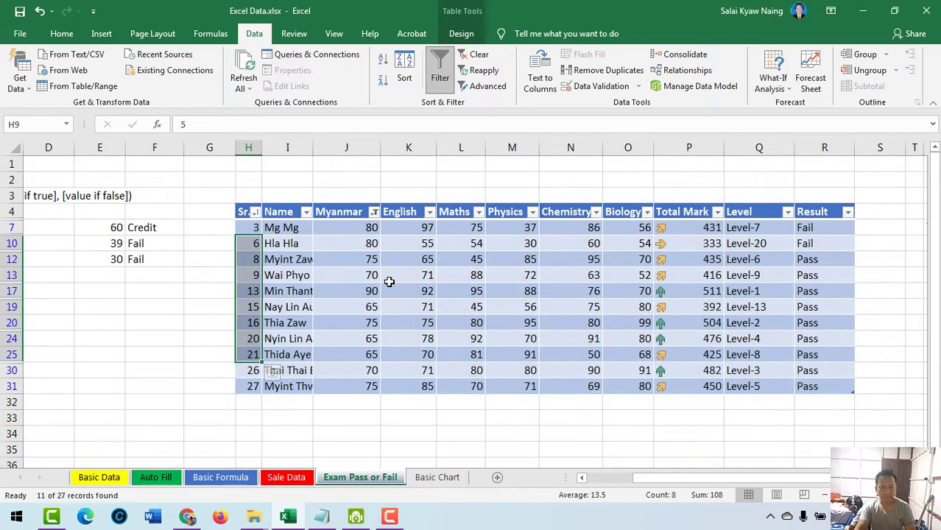
- Step down the first filtered serial numbers and select the whole visible Sr. column from H7 to H31
click(254, 229)
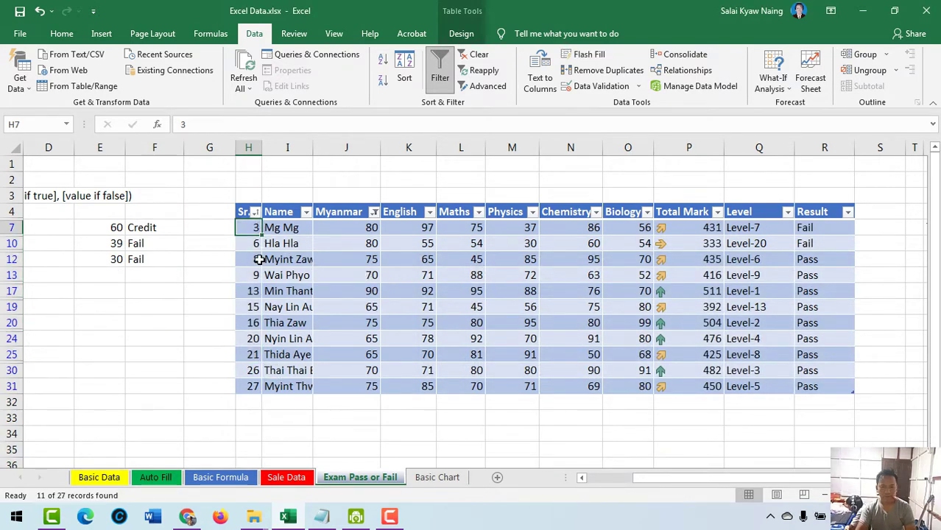
key(Down)
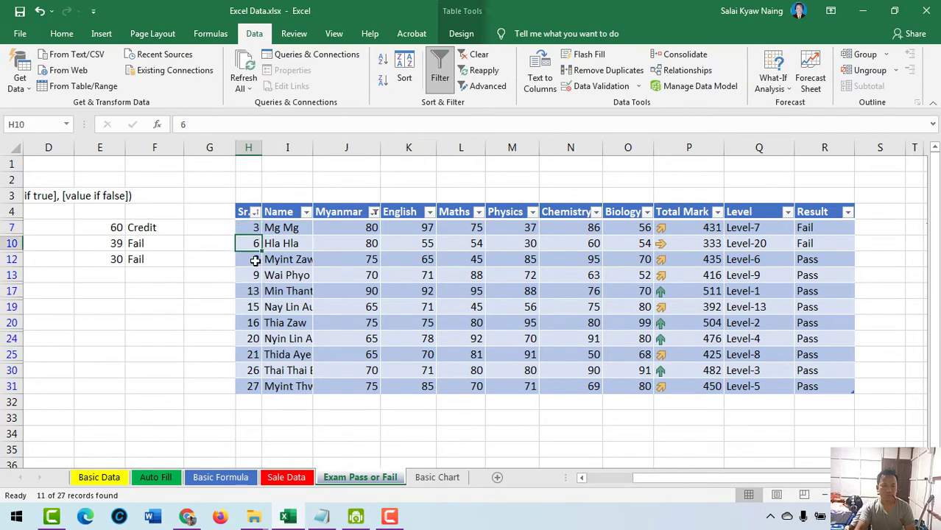
key(Down)
key(Down)
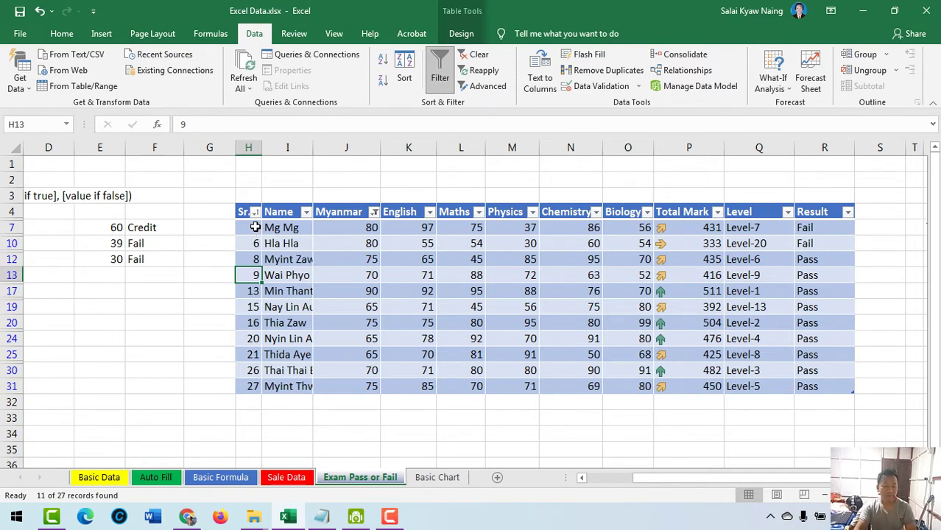
drag(255, 227, 244, 387)
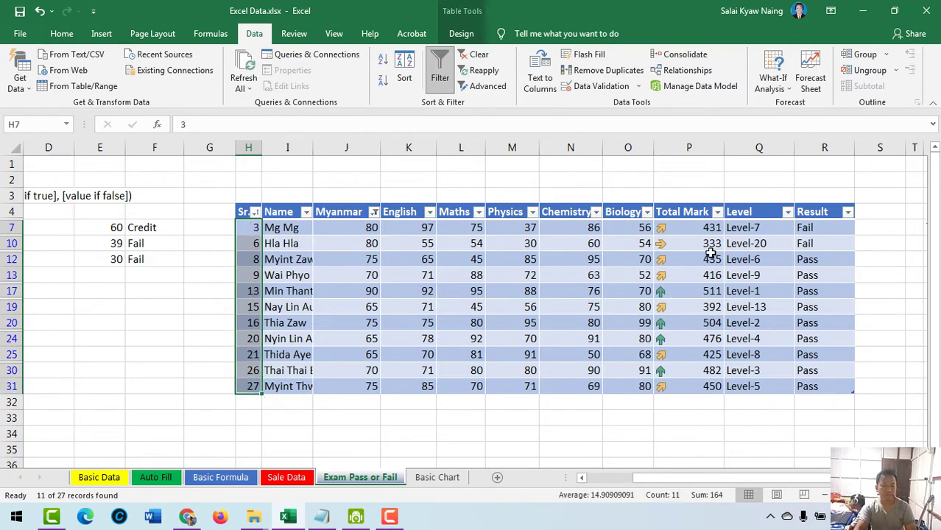
drag(671, 480, 729, 479)
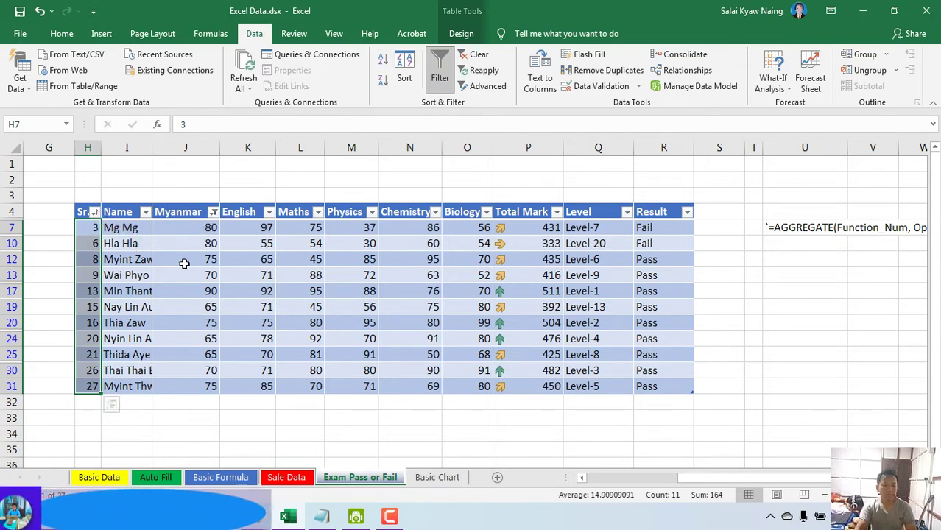
- Clear the filter on the Myanmar column of the exam results table
click(212, 213)
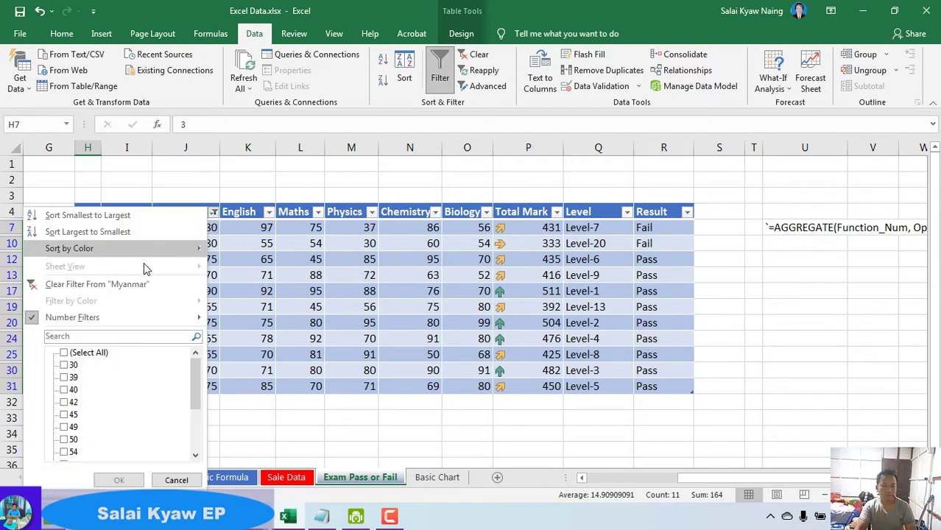
click(108, 283)
click(178, 293)
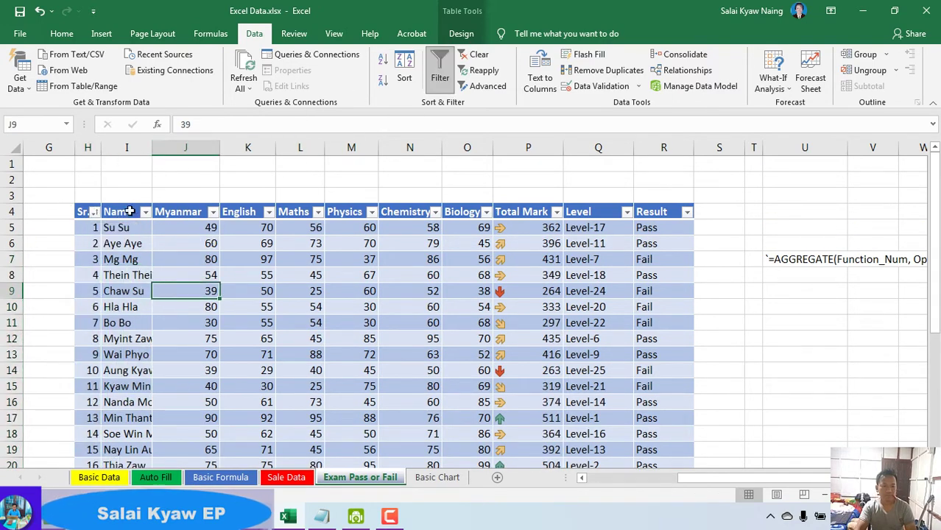
- Delete the Sr. sort level from the table's sort settings
click(95, 212)
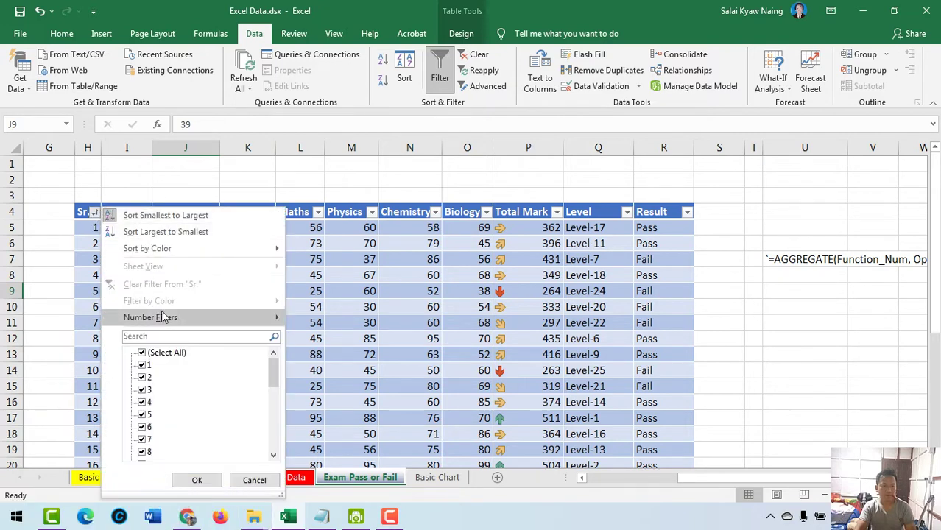
click(403, 68)
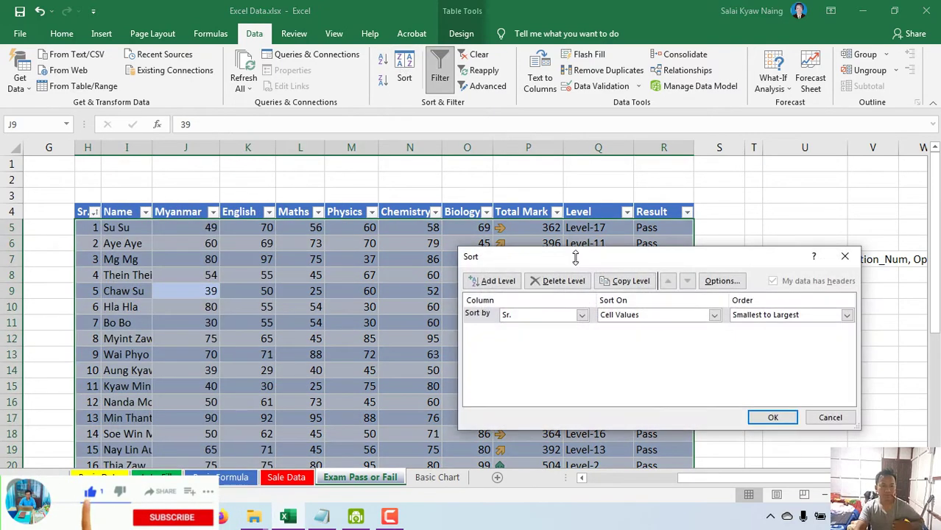
click(575, 283)
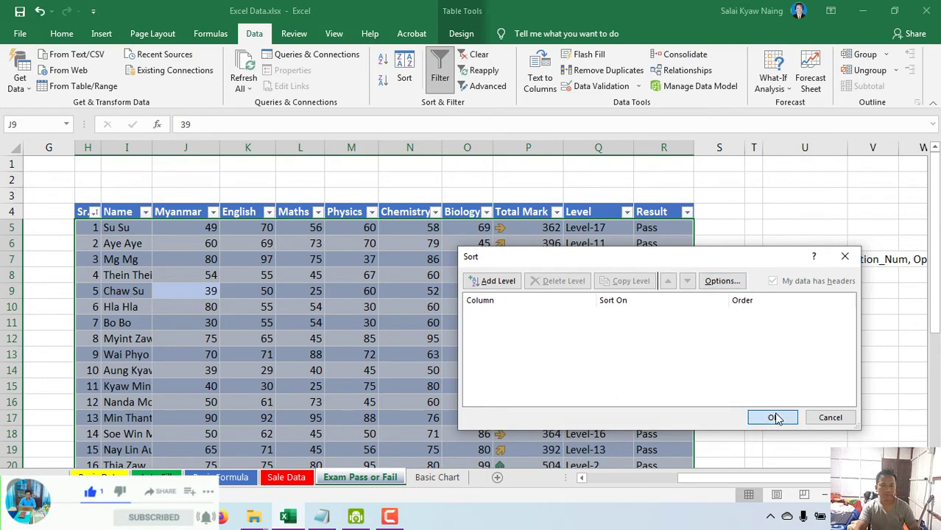
click(773, 418)
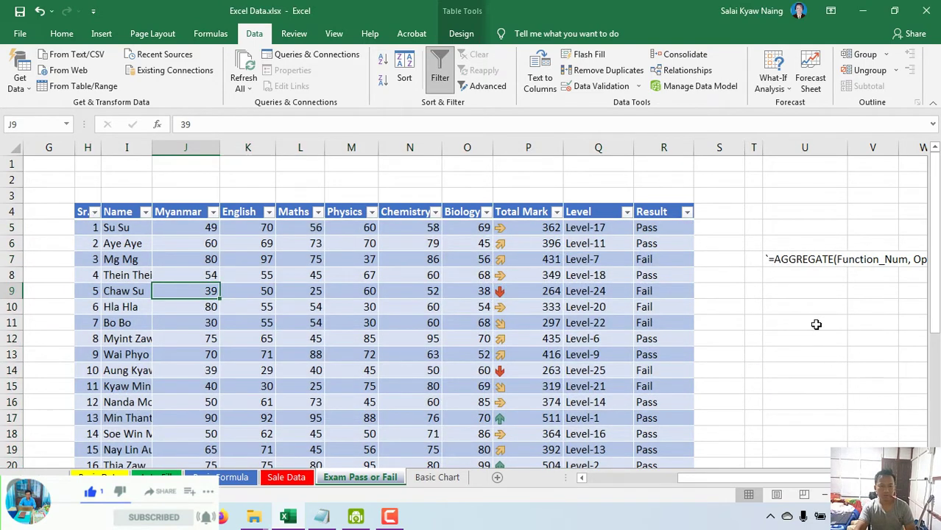
- Start an AGGREGATE formula in cell U9, below the written syntax line
drag(744, 482, 744, 483)
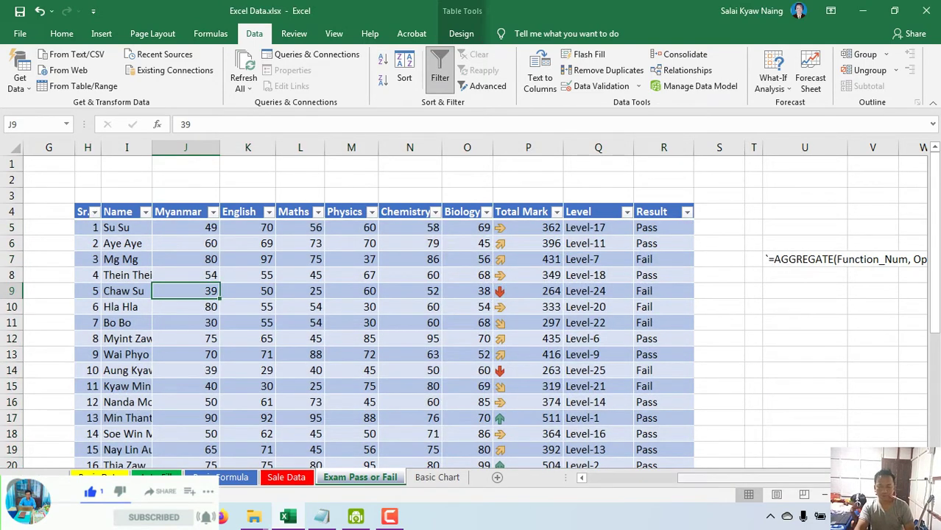
click(844, 296)
key(Right)
key(Right)
key(Right)
key(Right)
key(Right)
key(Right)
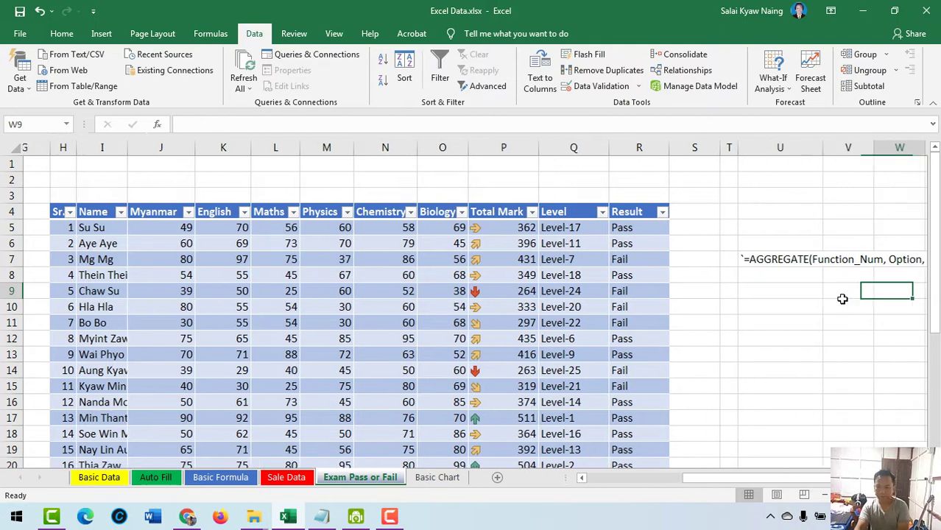
click(542, 293)
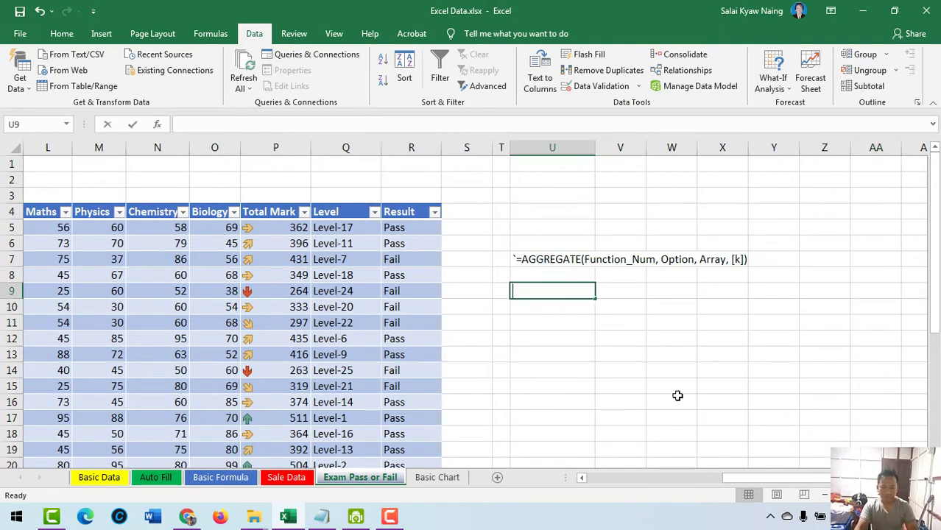
text(=)
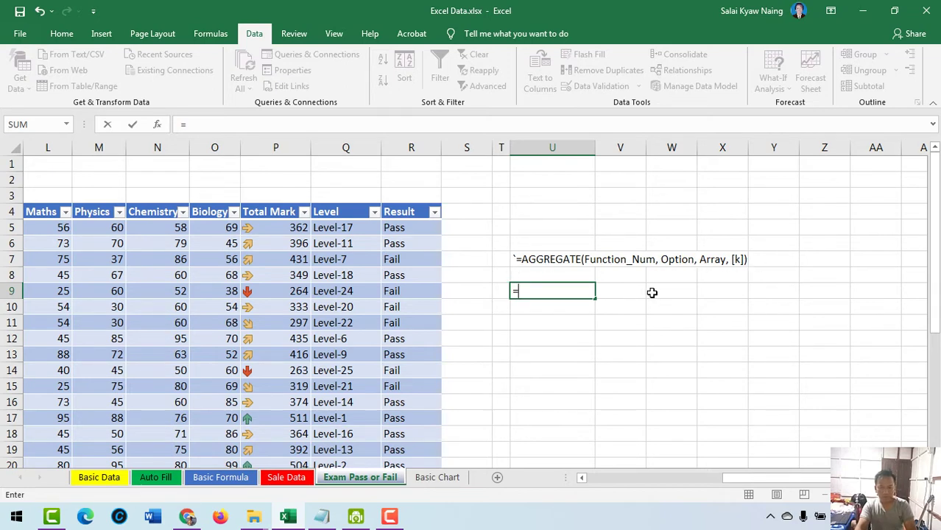
text(GGr)
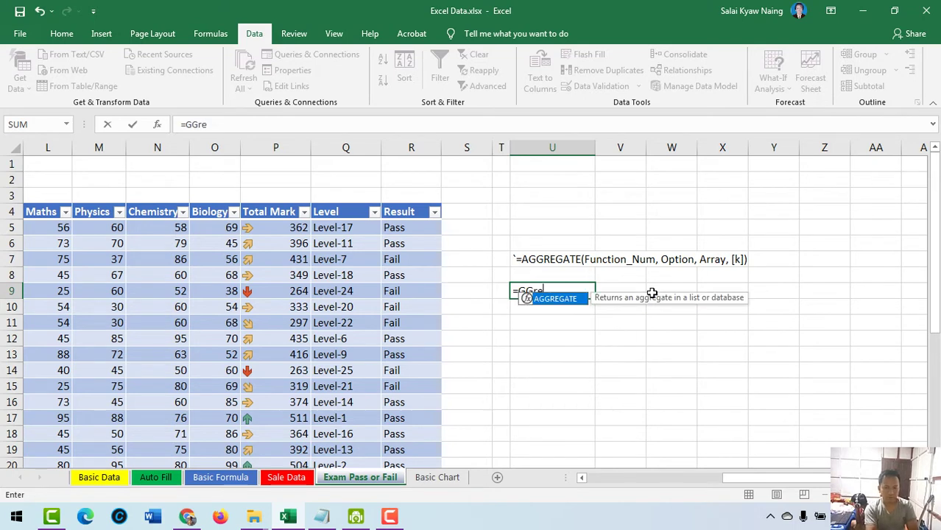
text(e)
key(Tab)
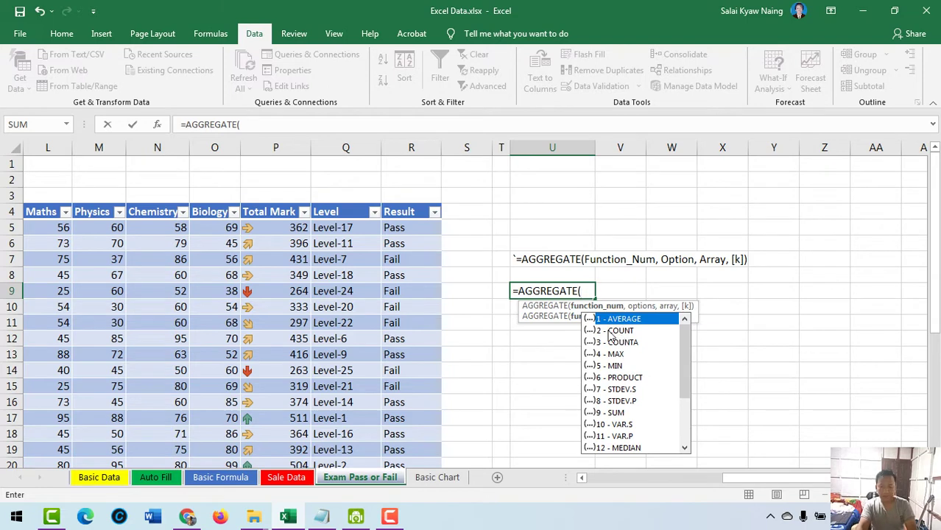
- Complete the U9 formula with function 2 (COUNT), option 5 (Ignore hidden rows) and the range U8:U8
text(2)
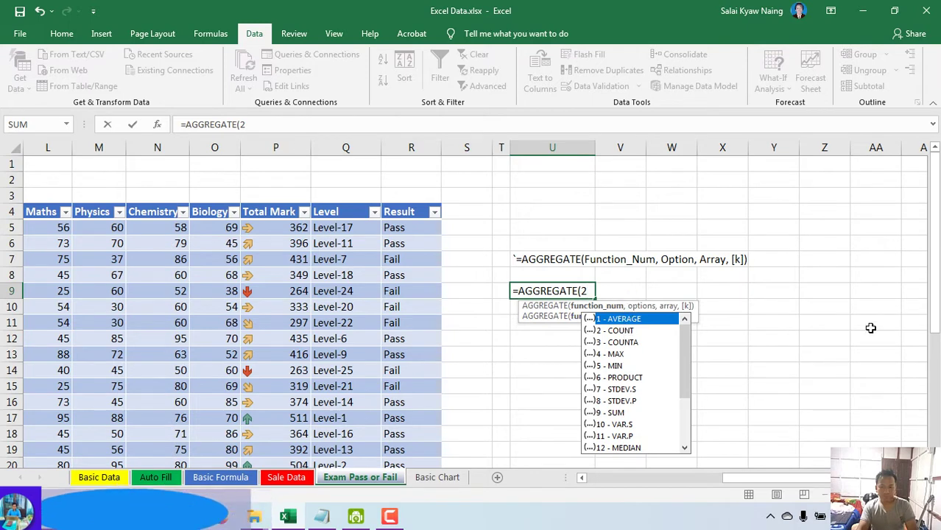
text(,)
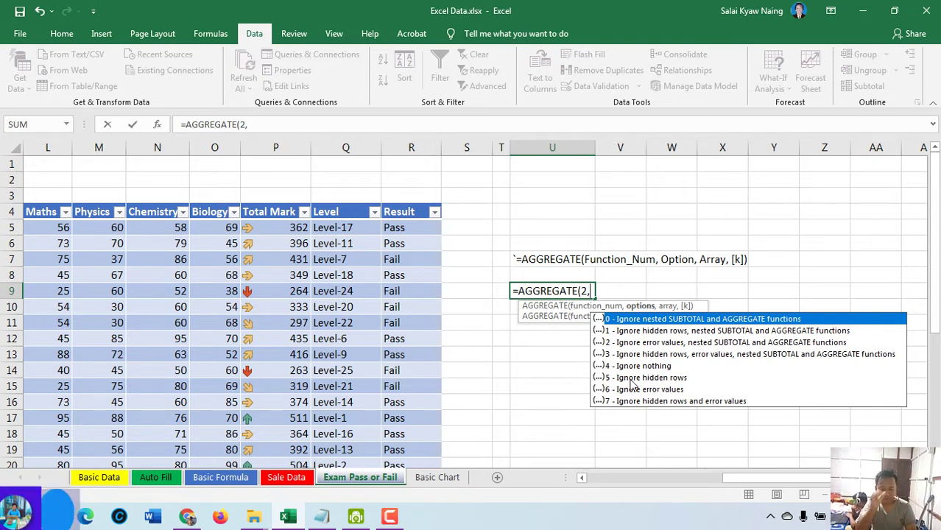
text(5)
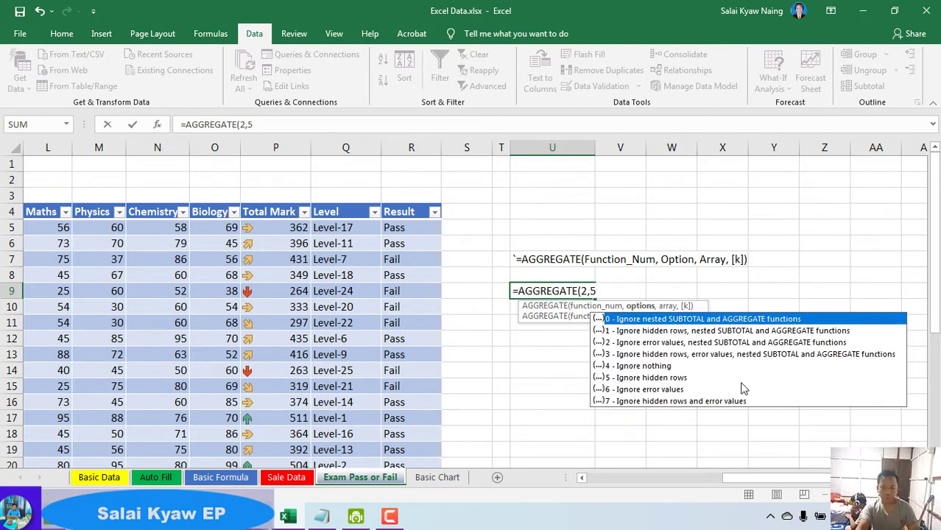
text(,)
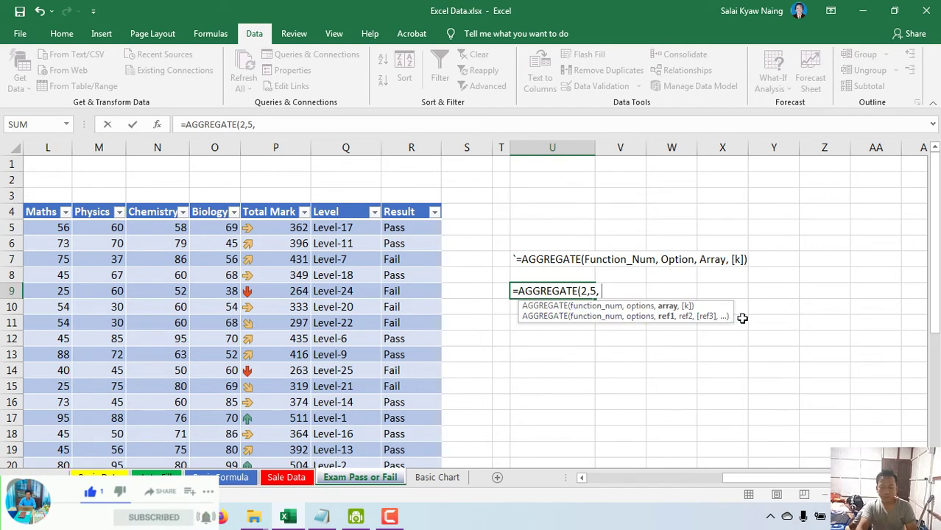
click(541, 274)
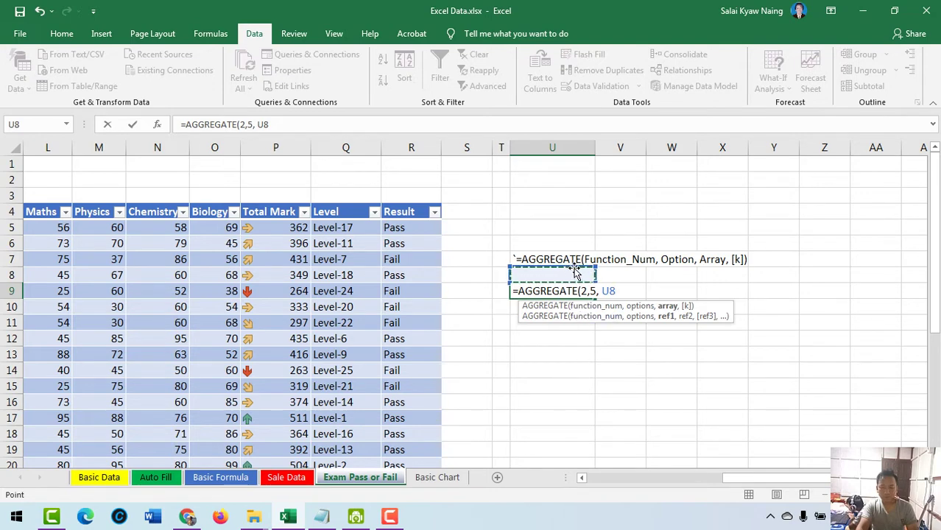
key(F8)
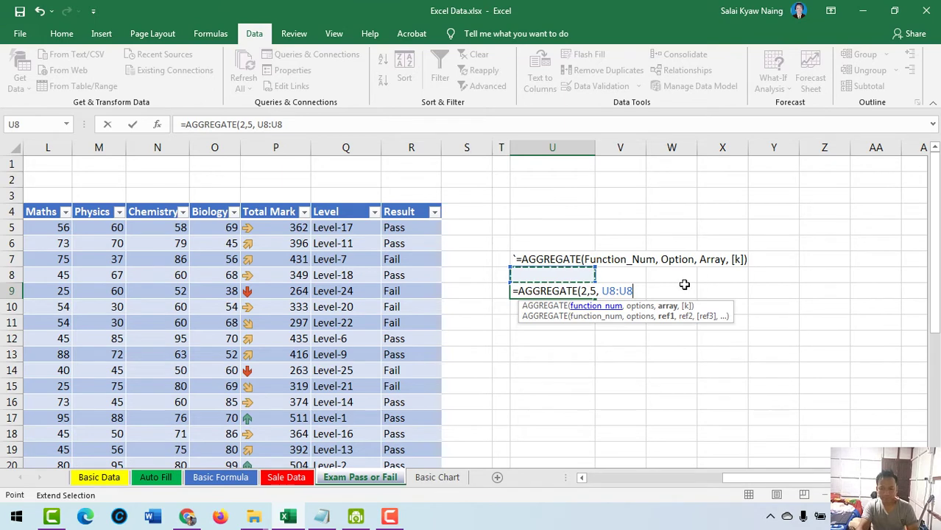
key(Return)
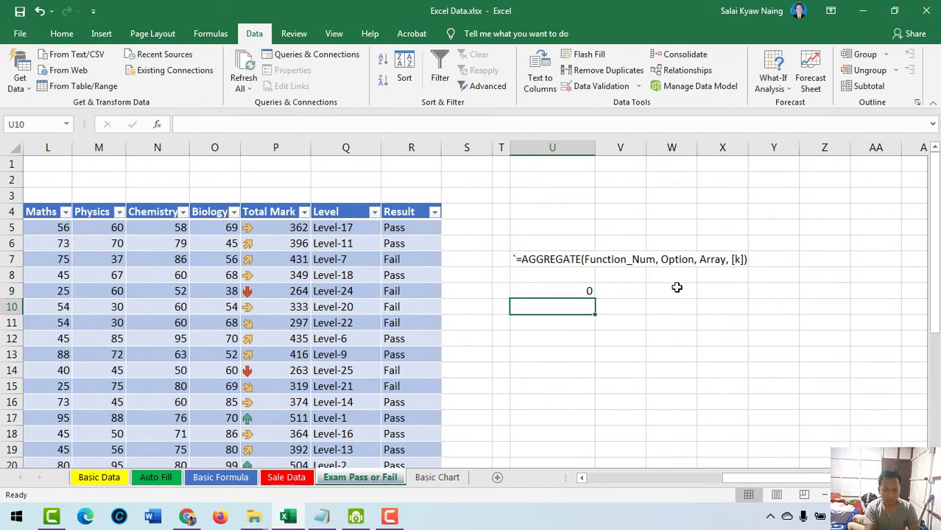
- Try filling the U9 formula down to U16 and undo the fill
click(582, 292)
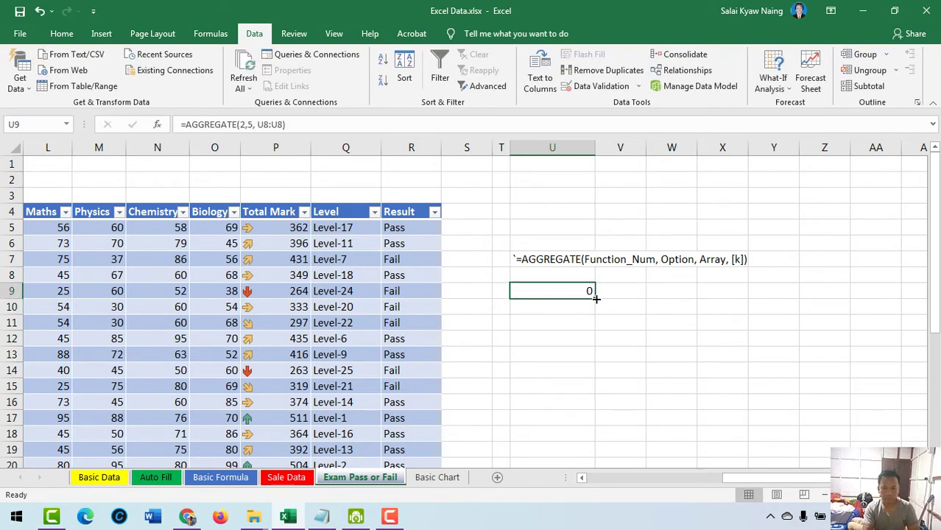
drag(594, 298, 595, 405)
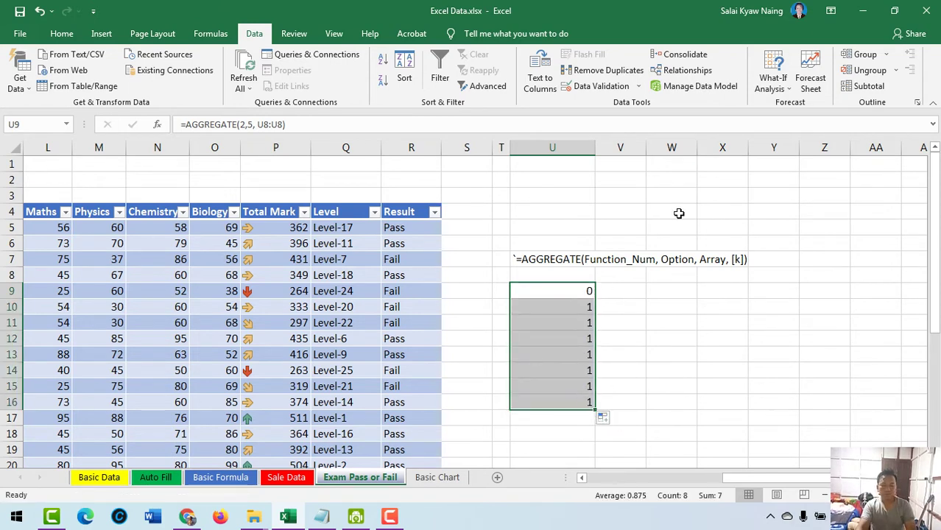
click(581, 291)
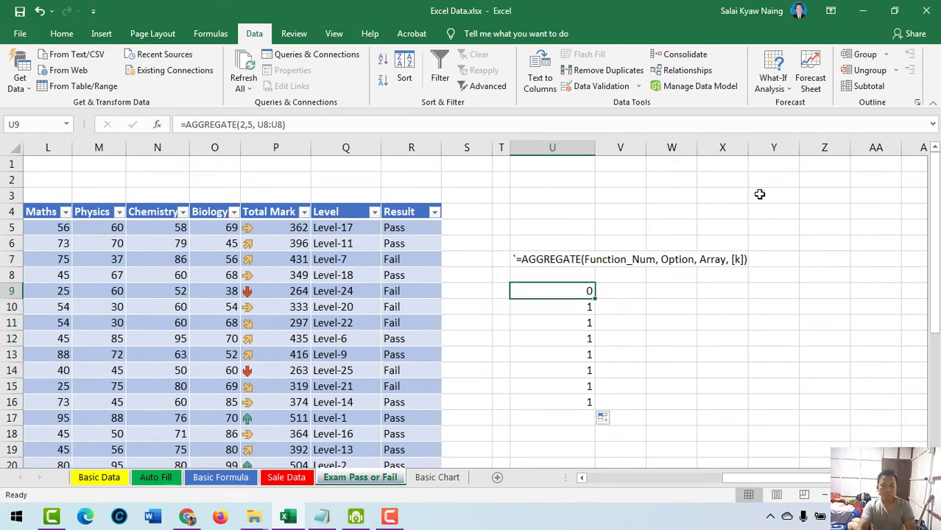
key(ctrl+z)
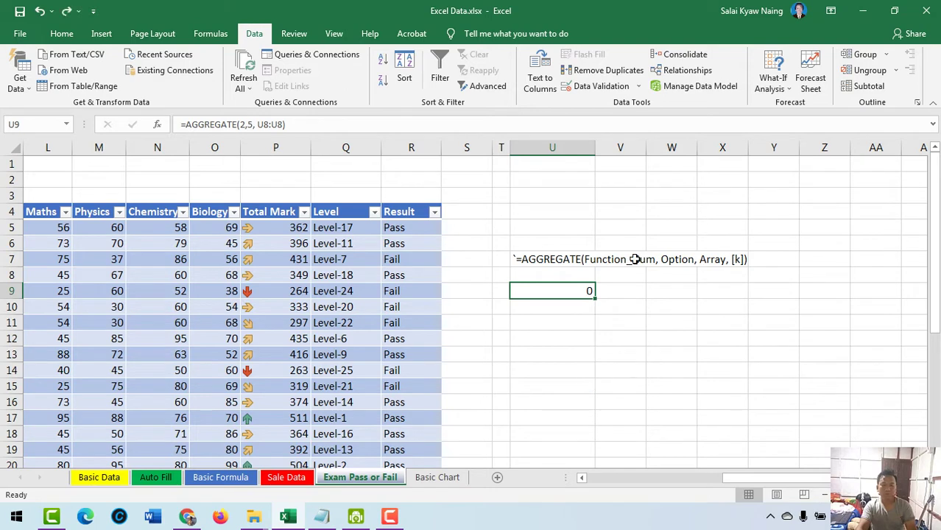
- Open the U9 formula for editing at its range and show the F4 function key on the On-Screen Keyboard
double_click(568, 292)
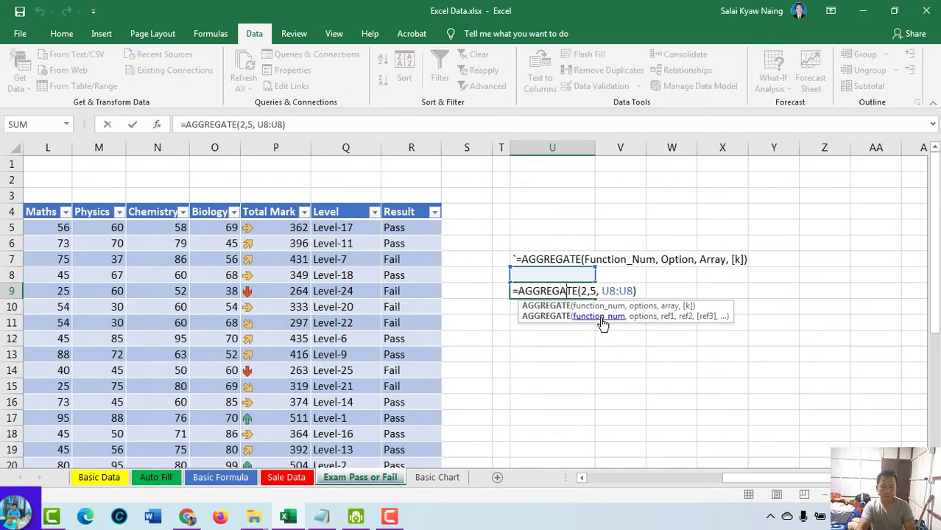
click(612, 292)
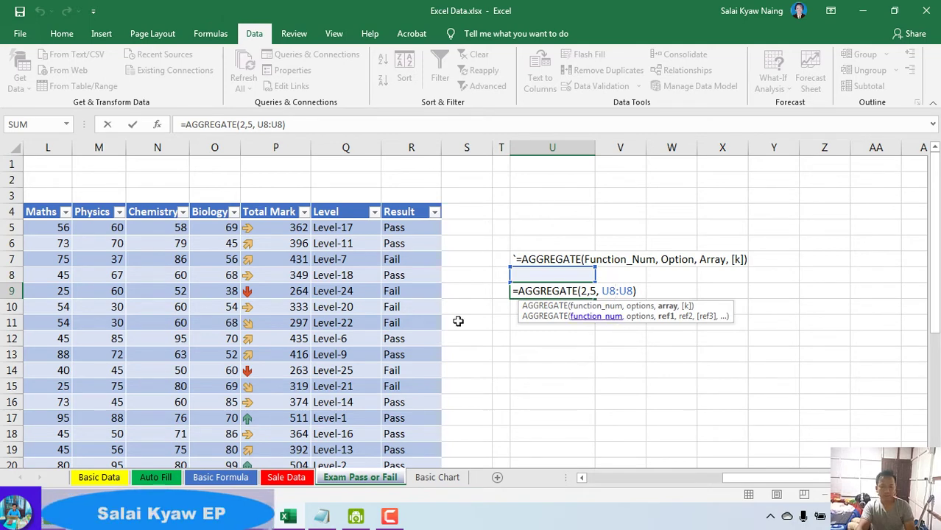
key(super)
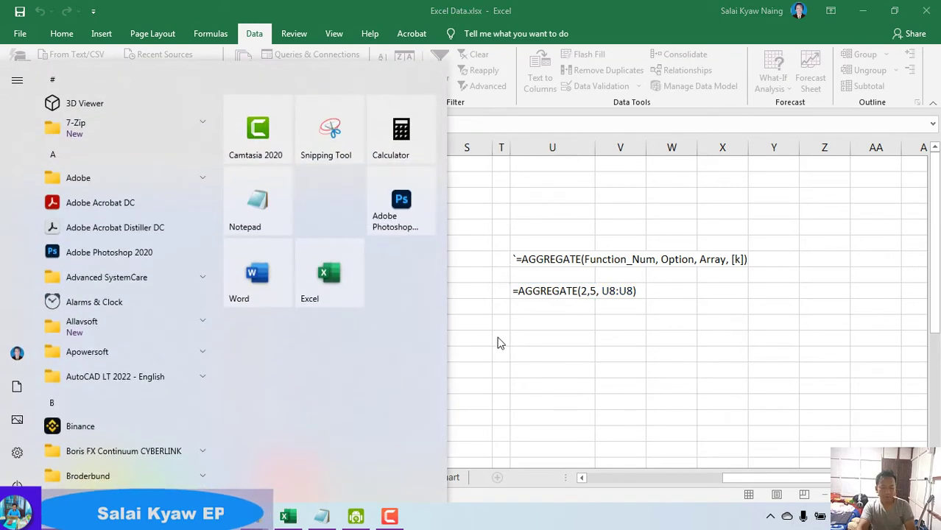
text(os)
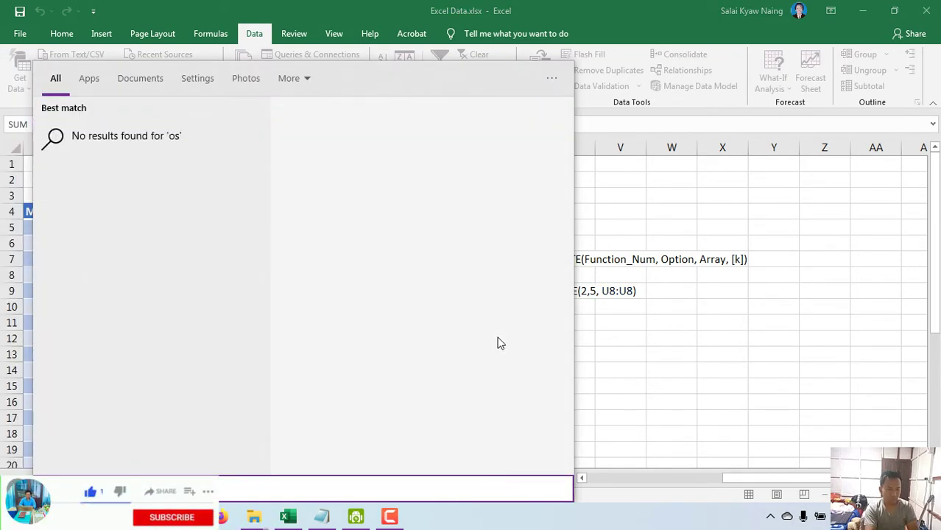
text(k)
click(131, 131)
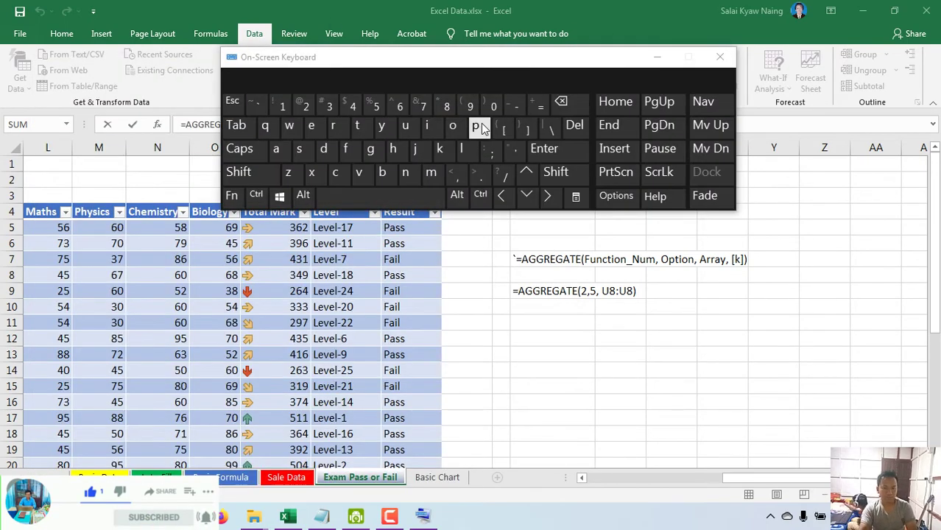
click(234, 197)
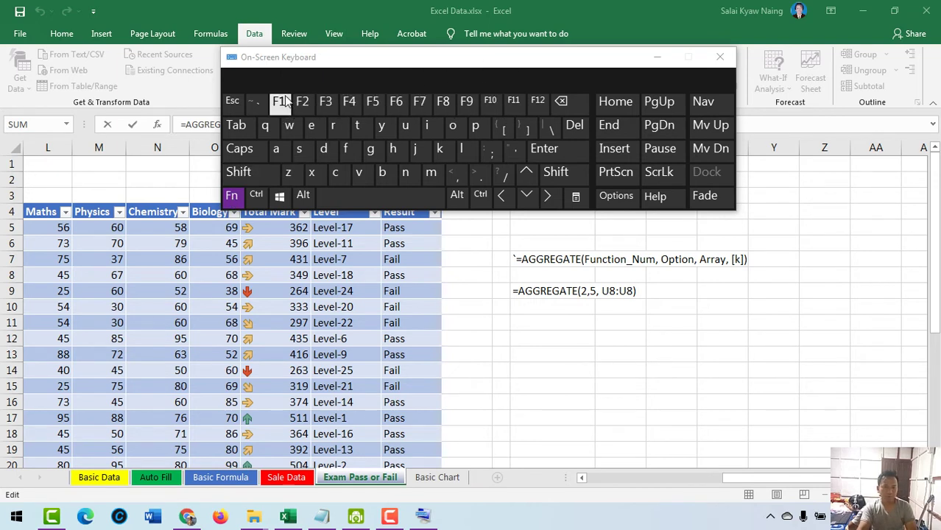
click(350, 106)
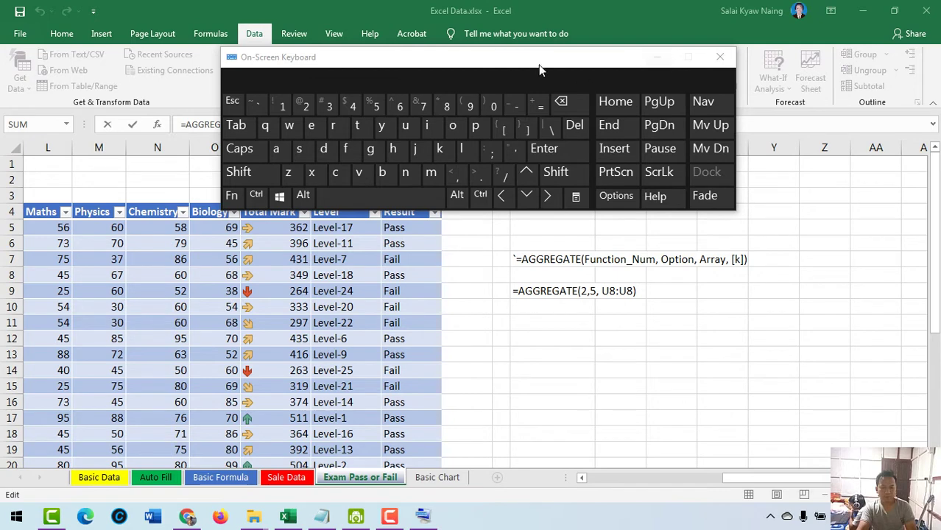
click(689, 56)
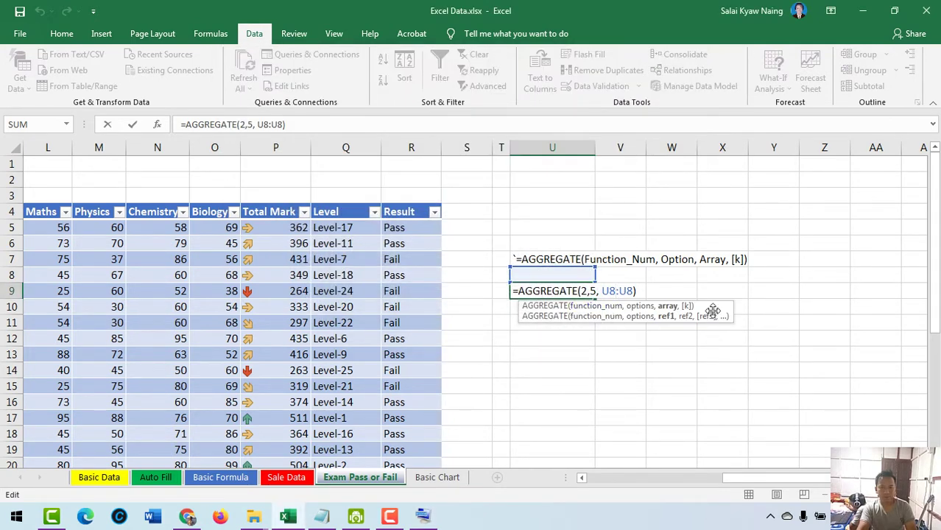
- Make the start of the U9 formula's range absolute so that it reads =AGGREGATE(2,5, $U$8:U8)
key(F4)
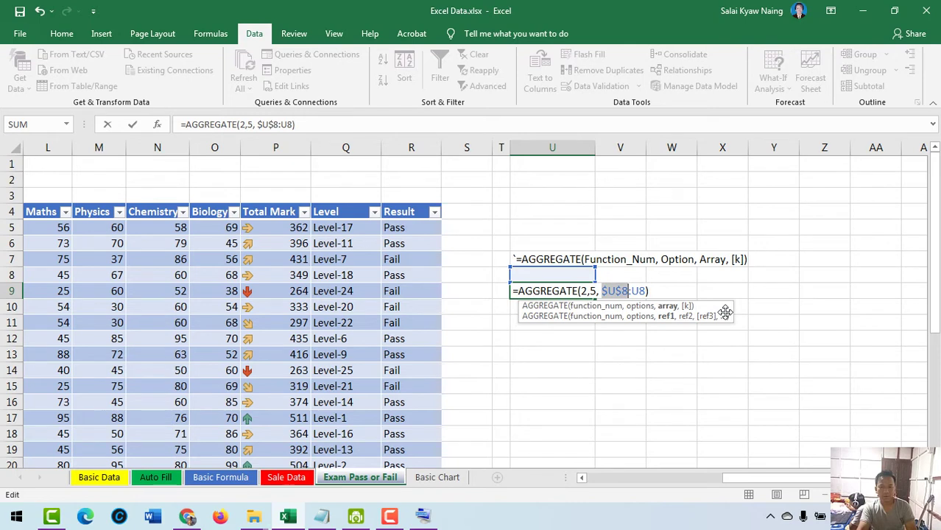
click(615, 291)
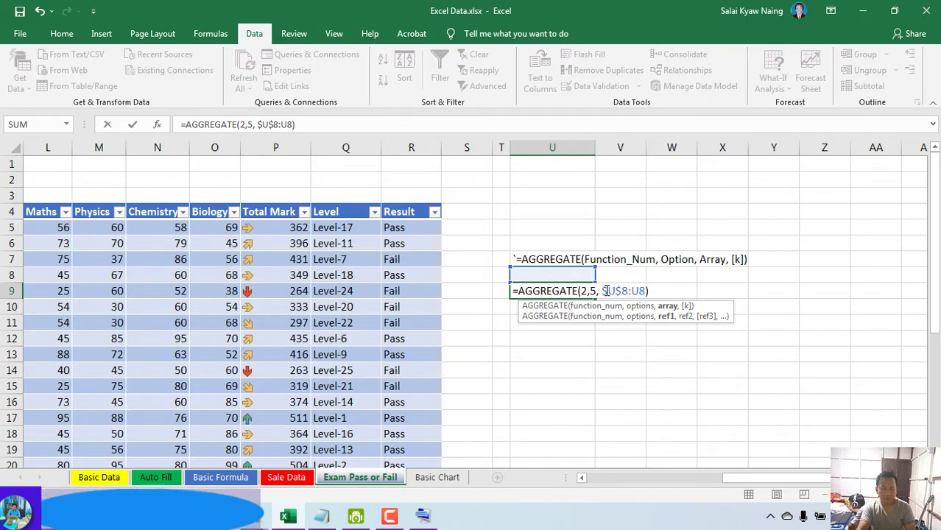
drag(604, 291, 646, 289)
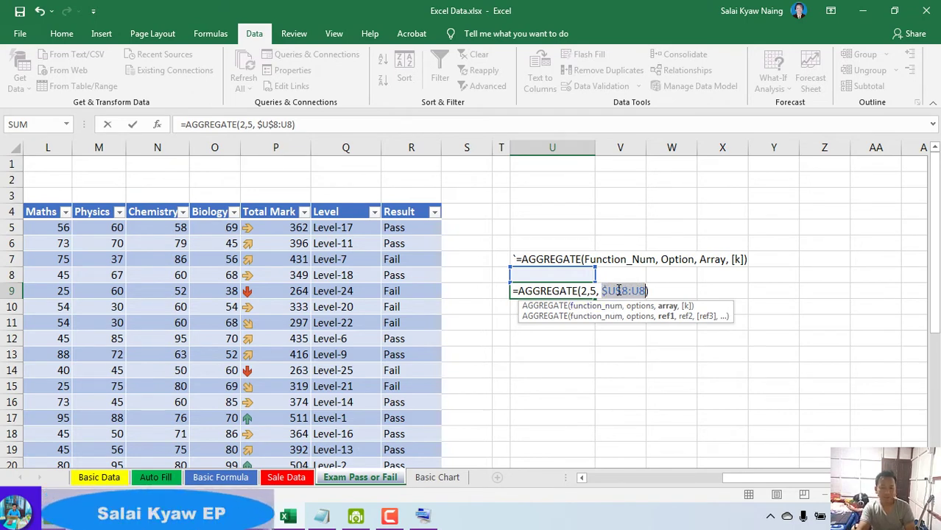
click(610, 291)
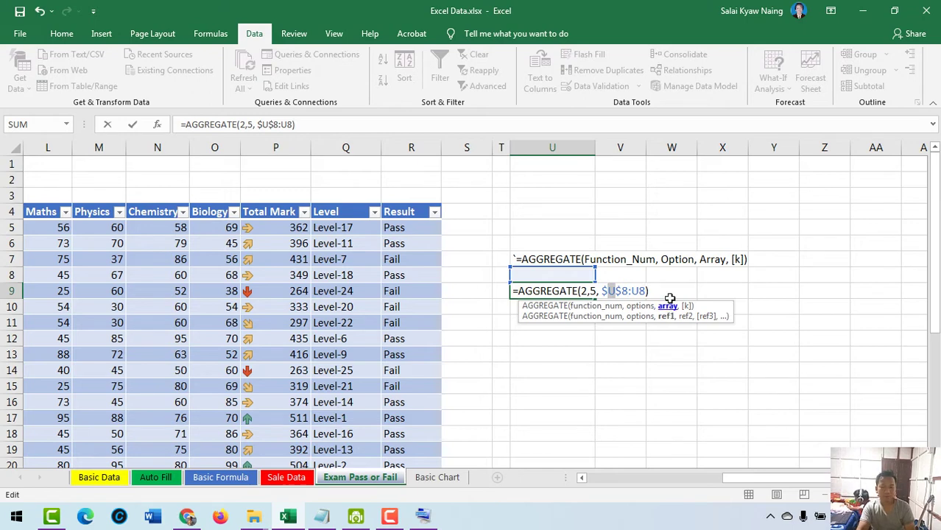
key(Return)
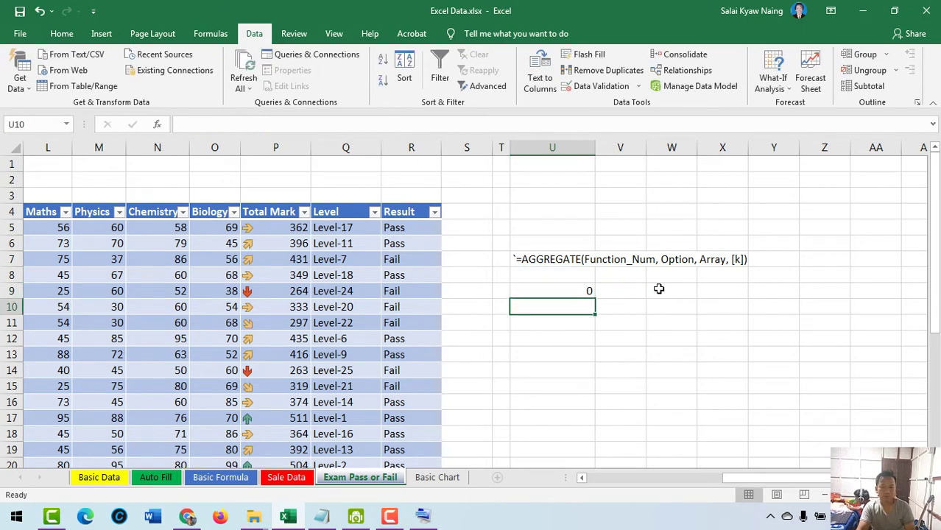
- Try filling the U9 formula down to U16 and adding +1 to it, cancel the edit and undo the fill
click(582, 291)
drag(595, 298, 598, 405)
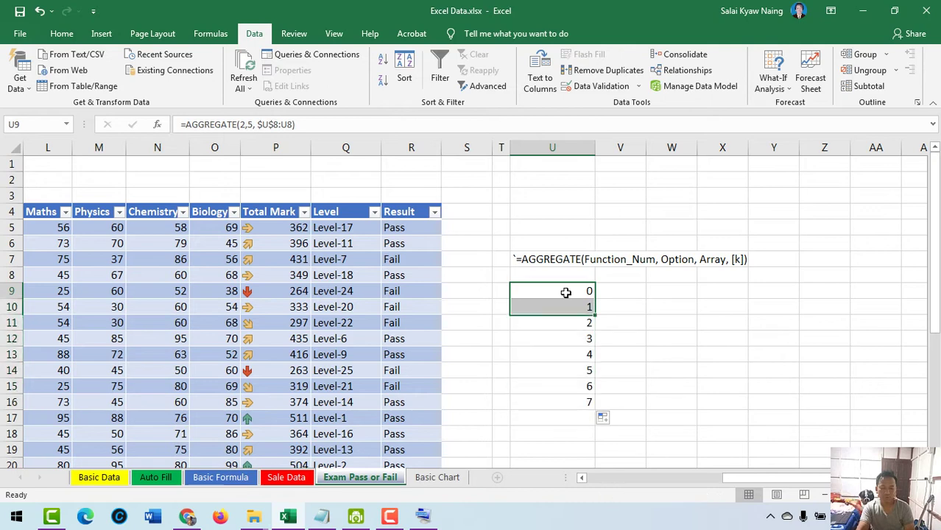
double_click(565, 292)
click(655, 290)
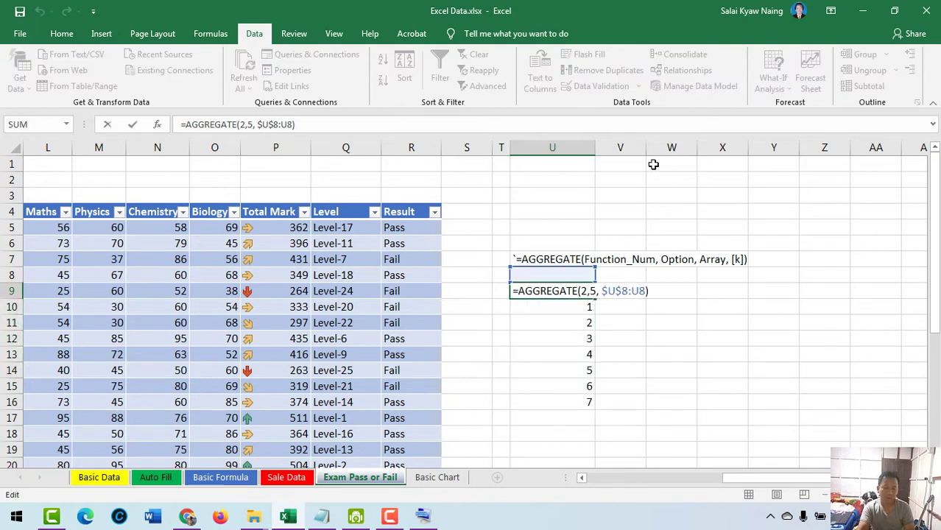
text(+1)
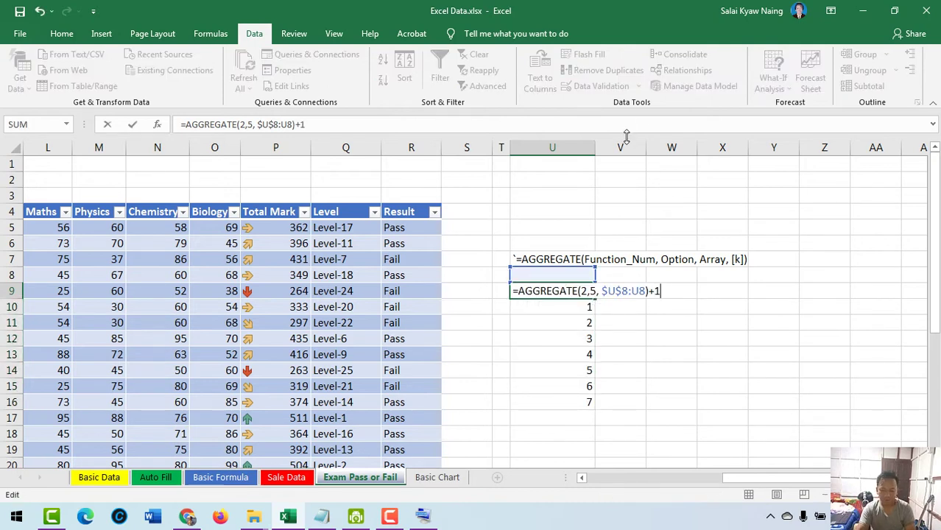
key(Escape)
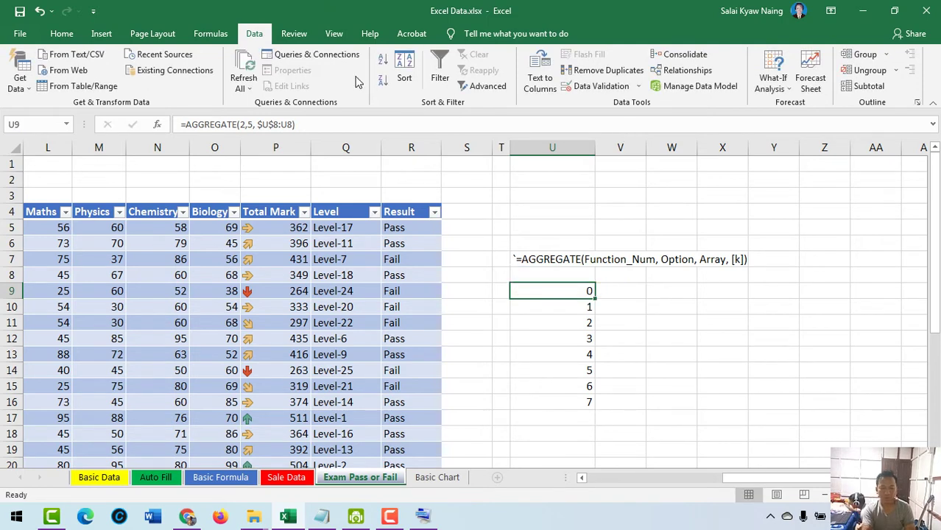
key(ctrl+z)
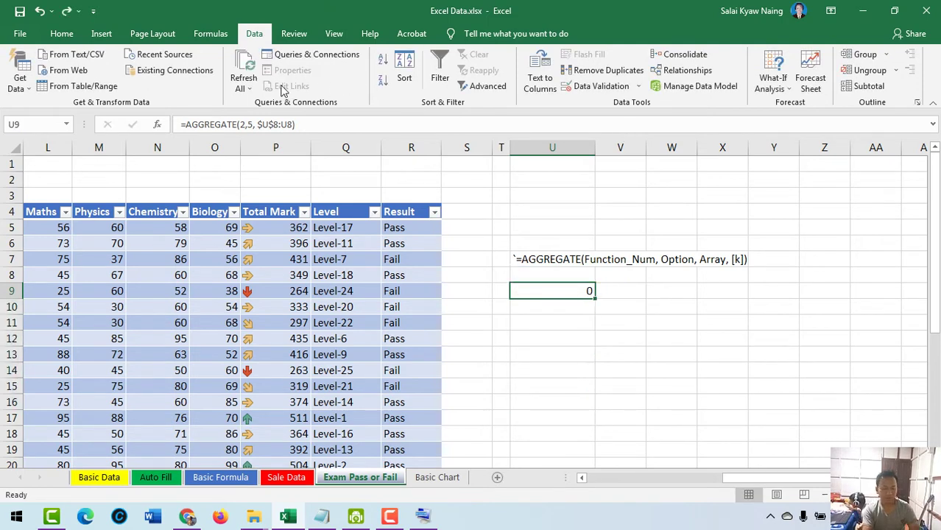
- Append +1 to the AGGREGATE formula in U9 and fill it down to U19
double_click(589, 288)
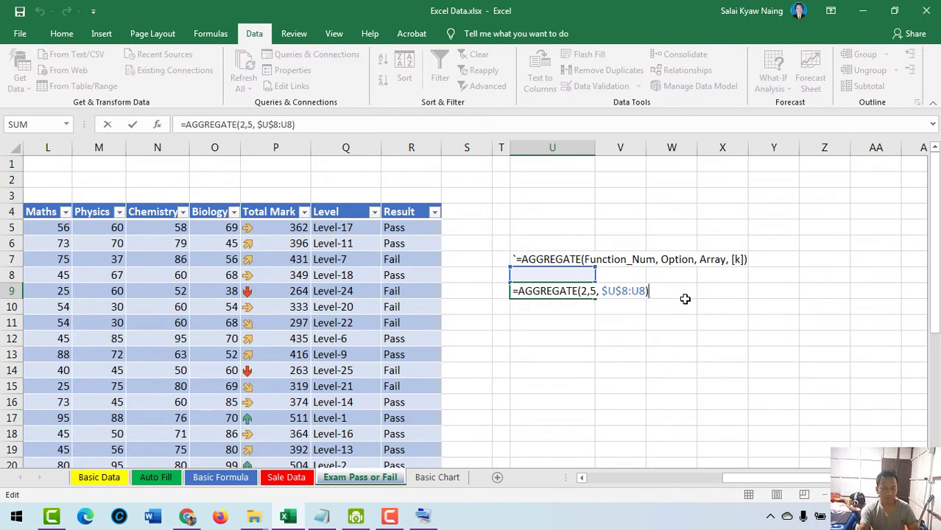
text(+1)
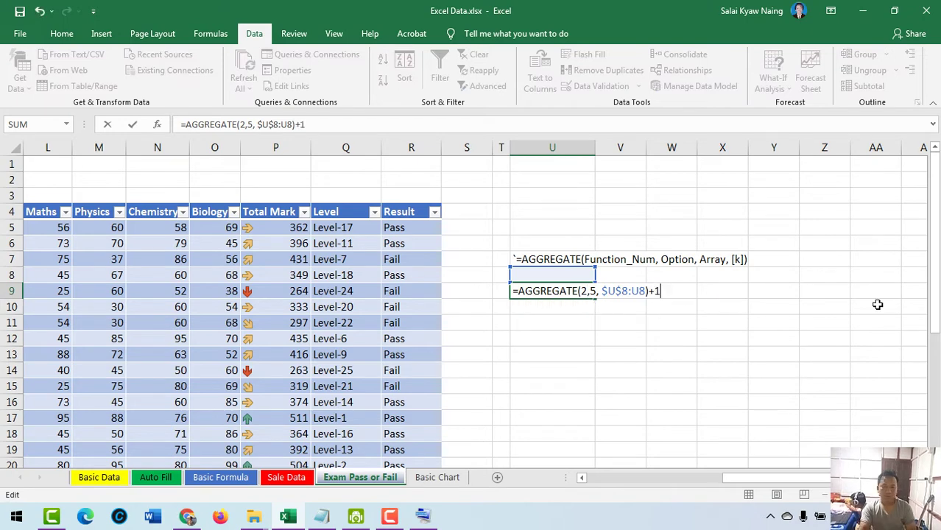
key(Return)
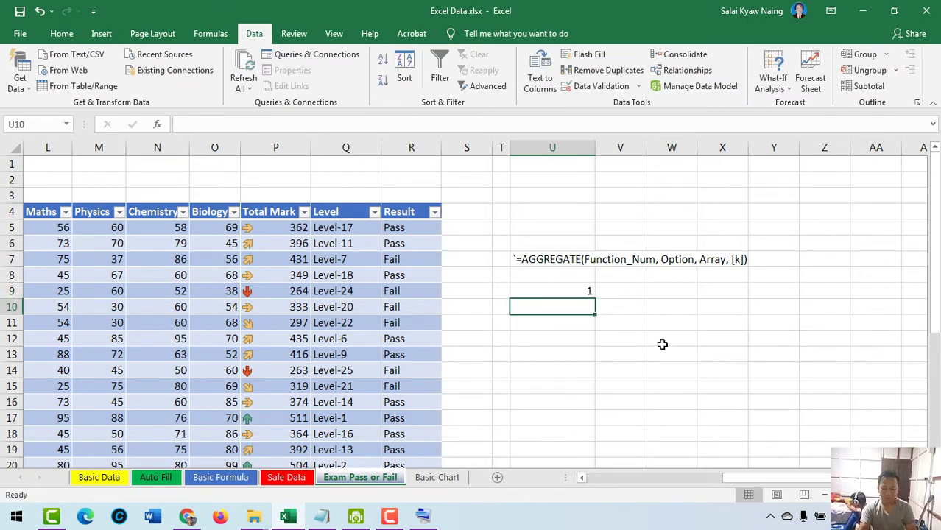
click(578, 291)
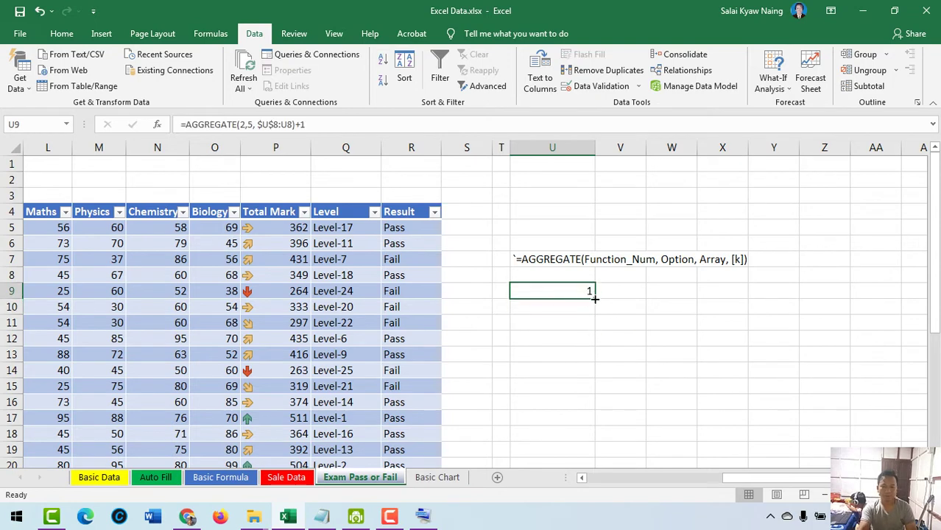
drag(594, 297, 591, 450)
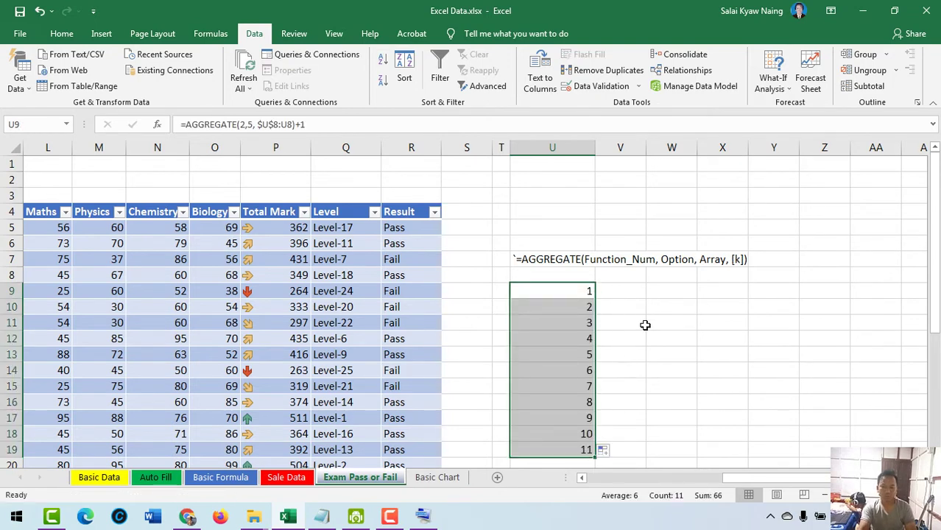
click(591, 258)
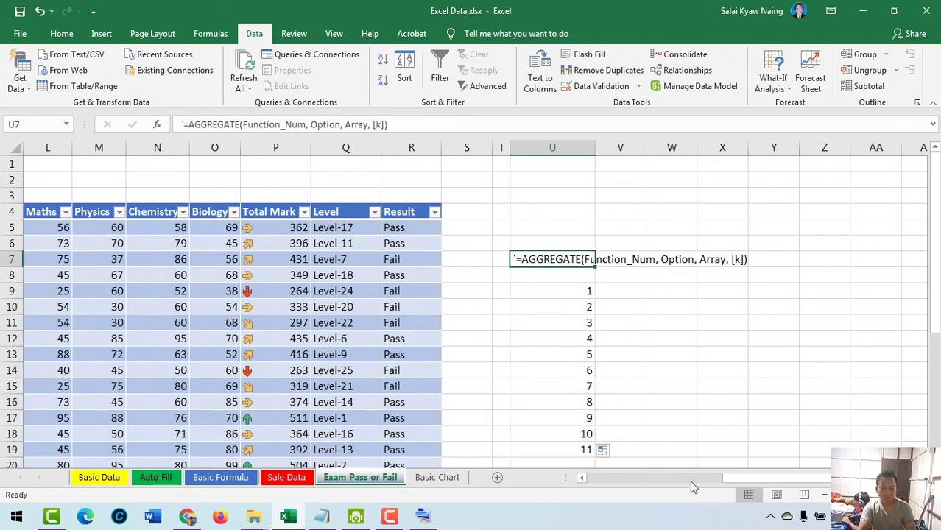
- Clear the serial numbers in the Sr. column of the exam results table, H5 to H31
drag(740, 479, 663, 477)
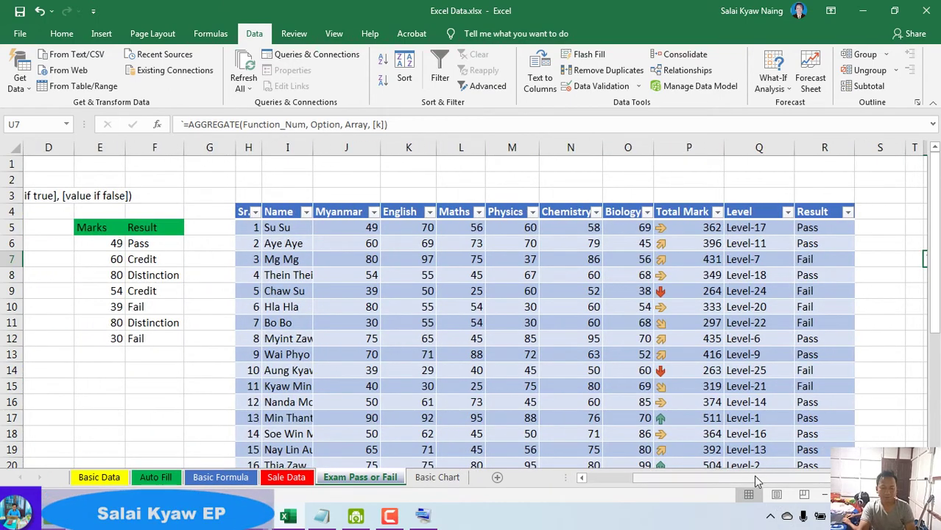
drag(753, 476, 822, 461)
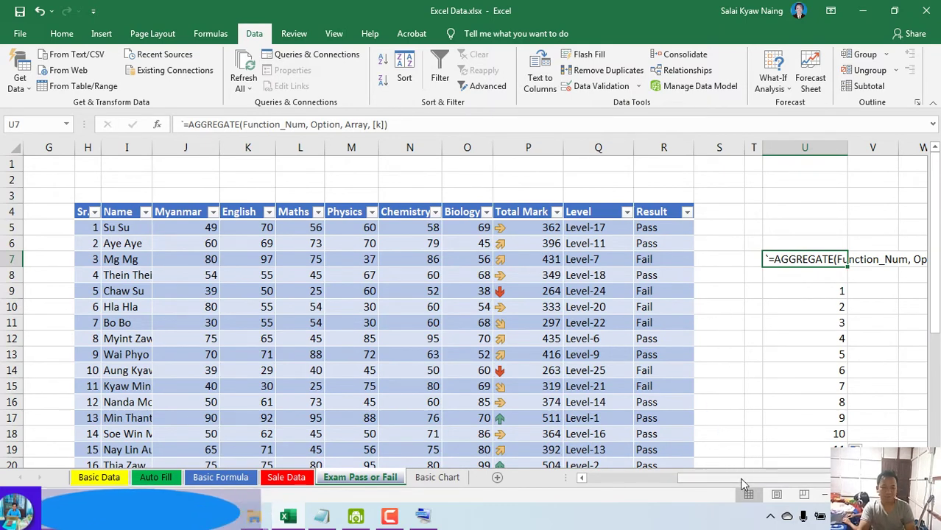
drag(736, 477, 707, 477)
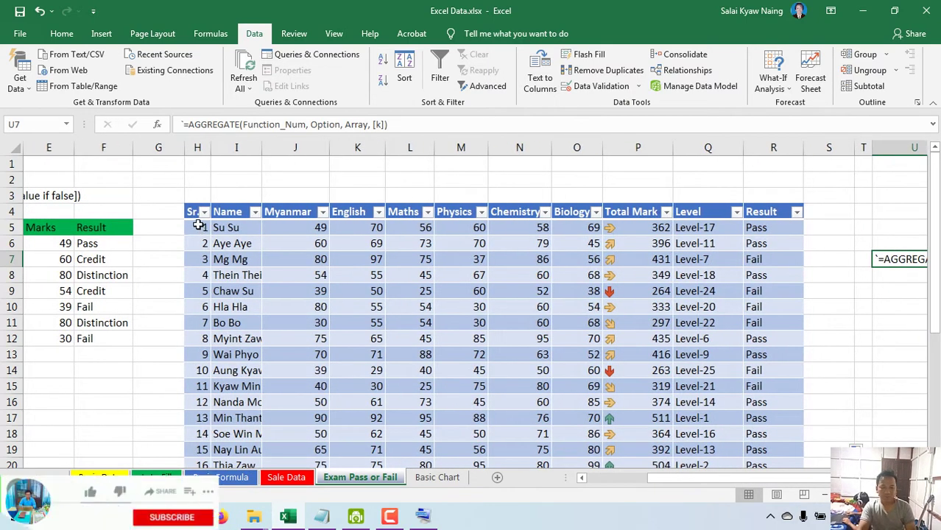
click(198, 228)
drag(200, 239, 191, 404)
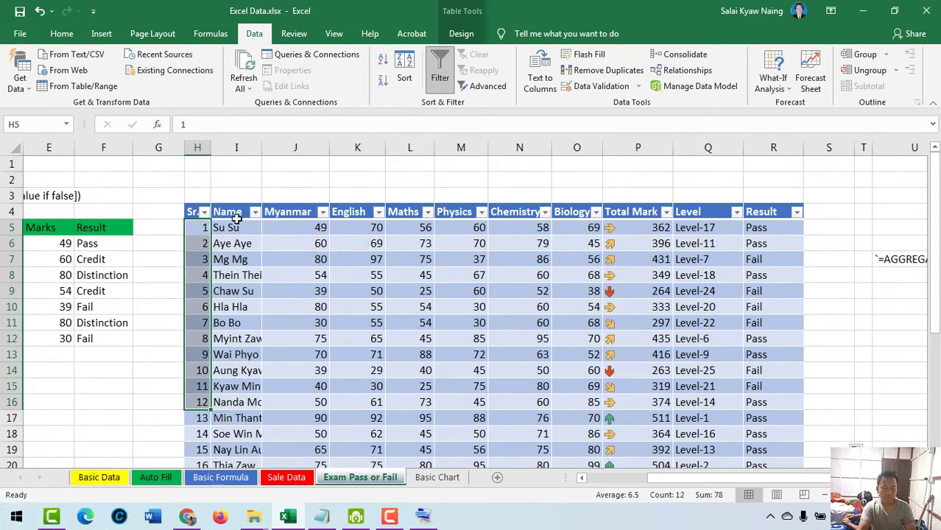
click(204, 240)
drag(205, 228, 200, 432)
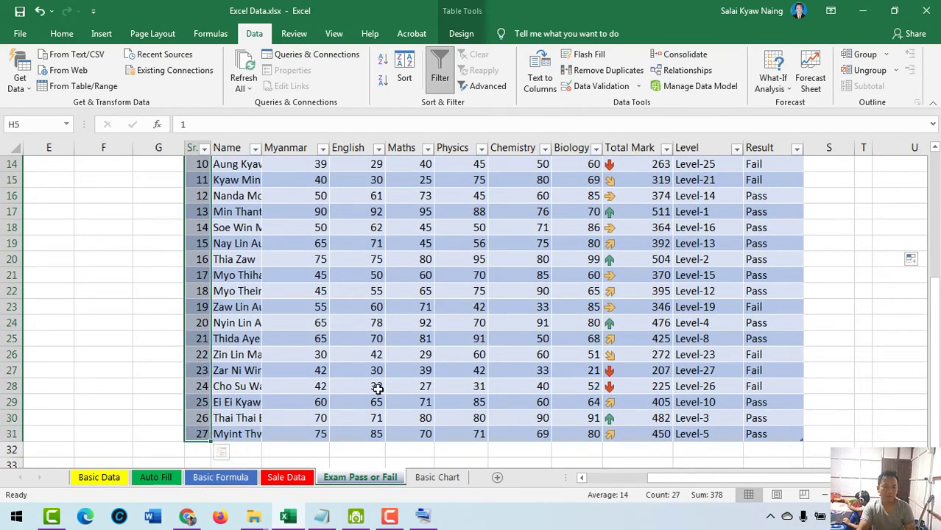
key(Delete)
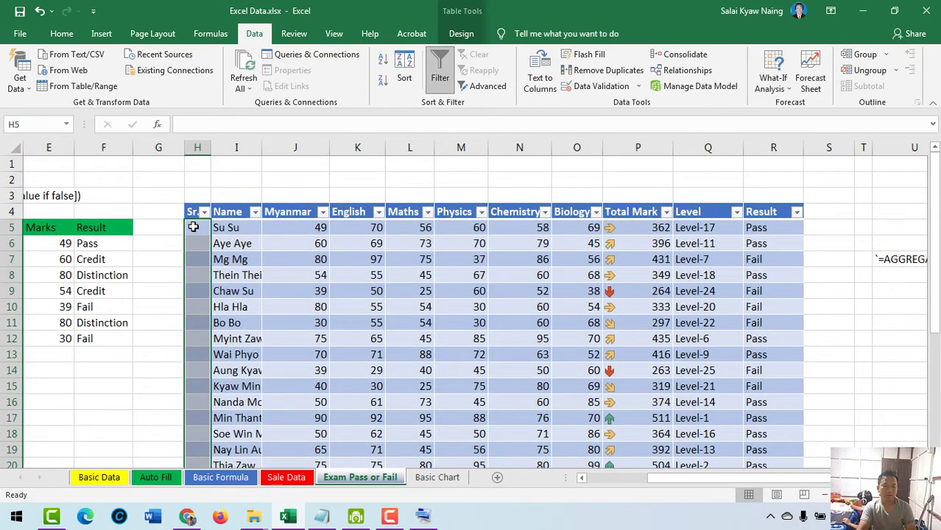
- Start an AGGREGATE formula in H5 with function 2 (COUNT) and option 5 (Ignore hidden rows)
click(193, 227)
text(=)
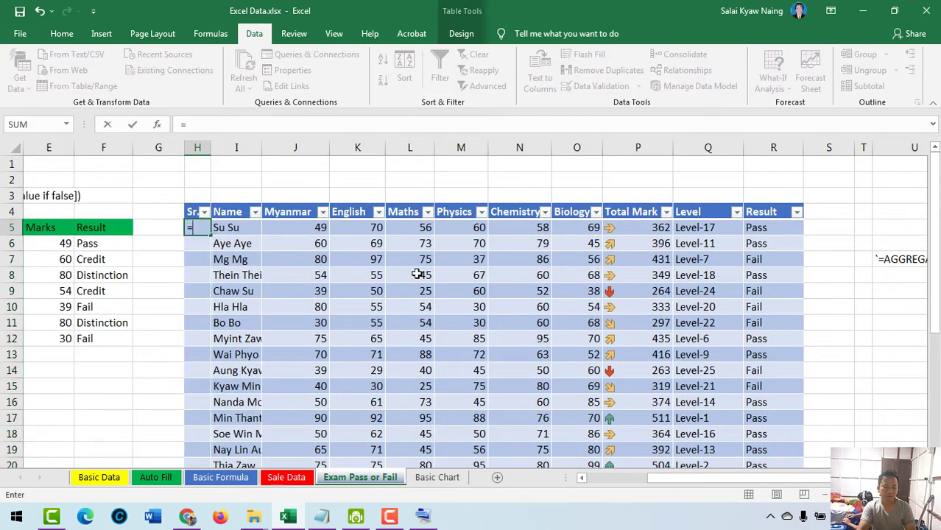
text(agg)
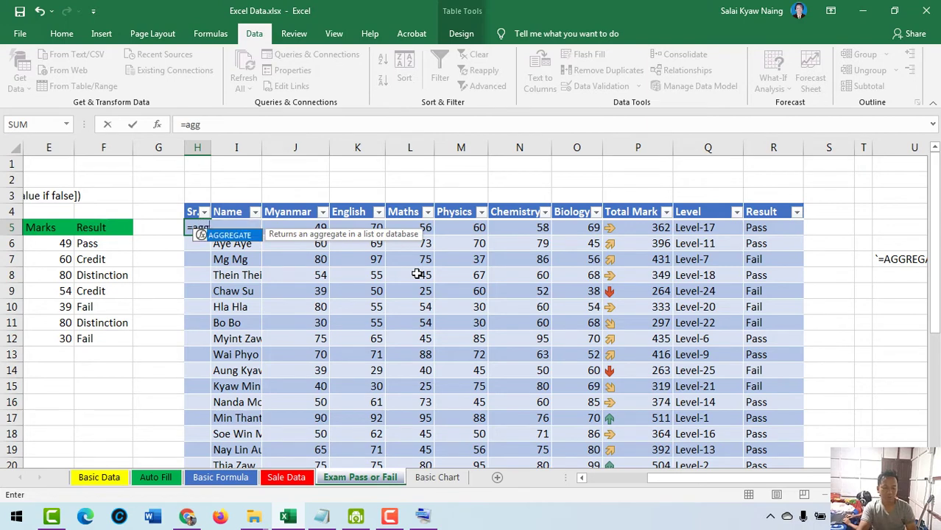
key(Tab)
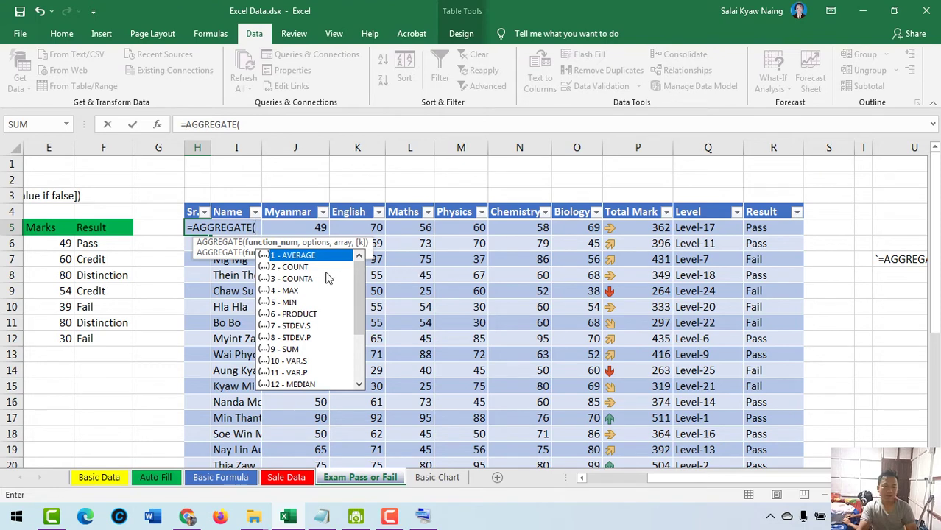
text(2)
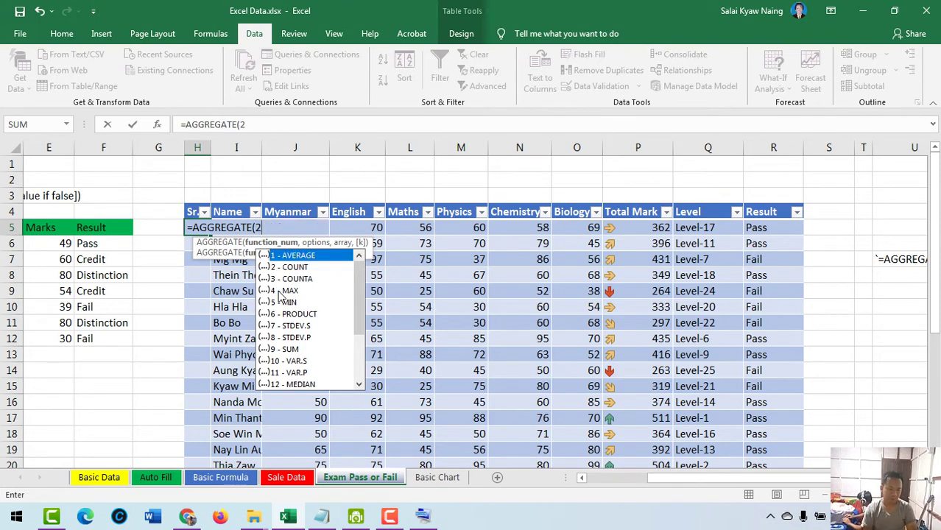
text(,)
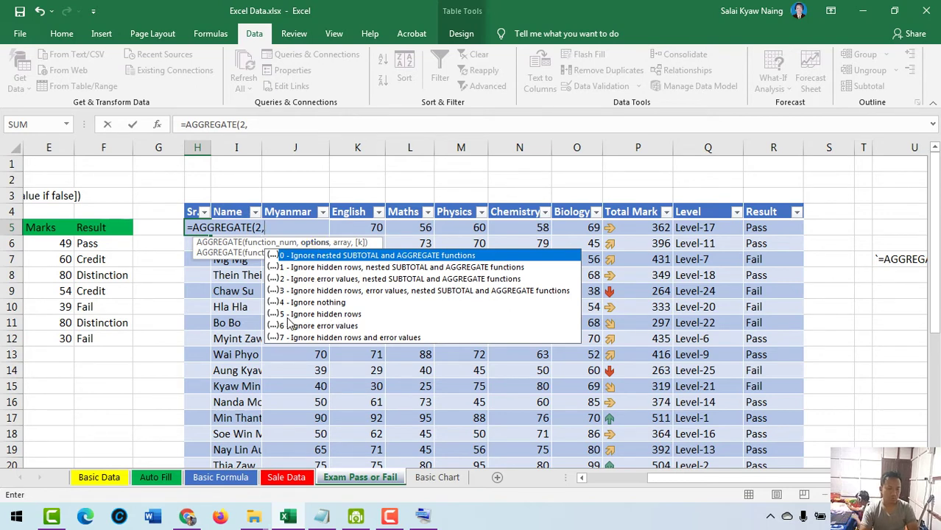
text(5)
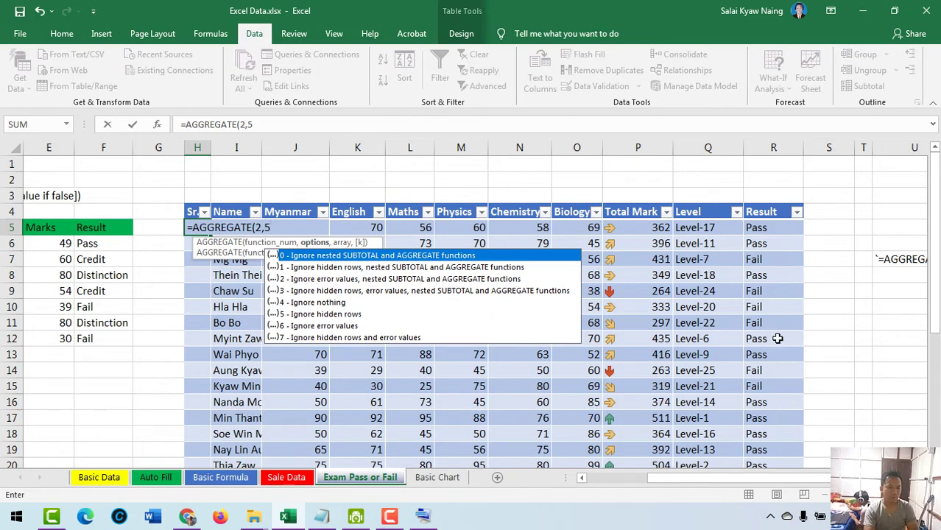
text(,)
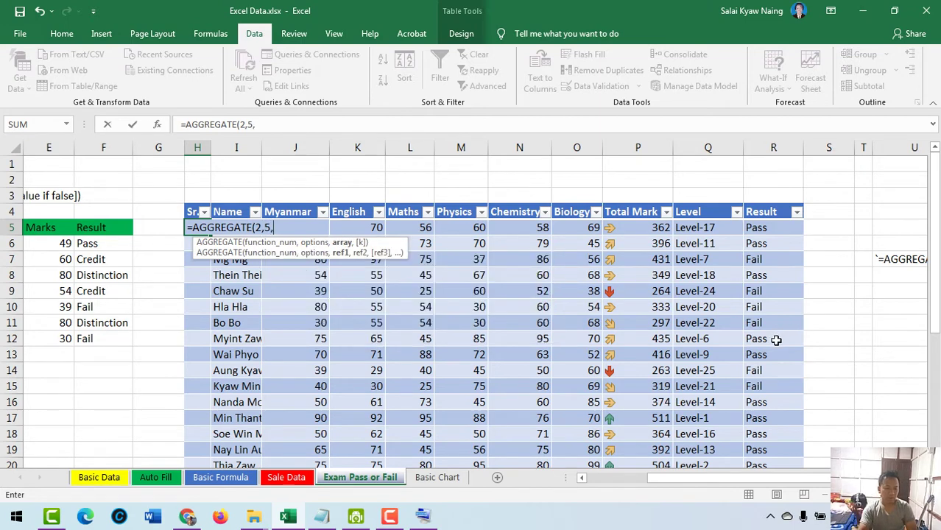
- Complete the H5 formula with the Sr. header reference Table1[[#Headers],[Sr.]] and +1, and fill it down to H13
click(190, 212)
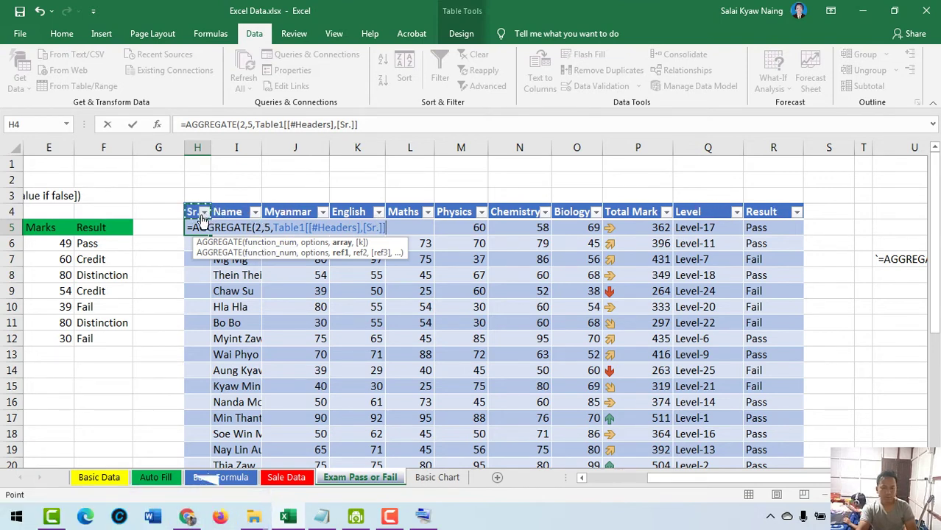
click(378, 234)
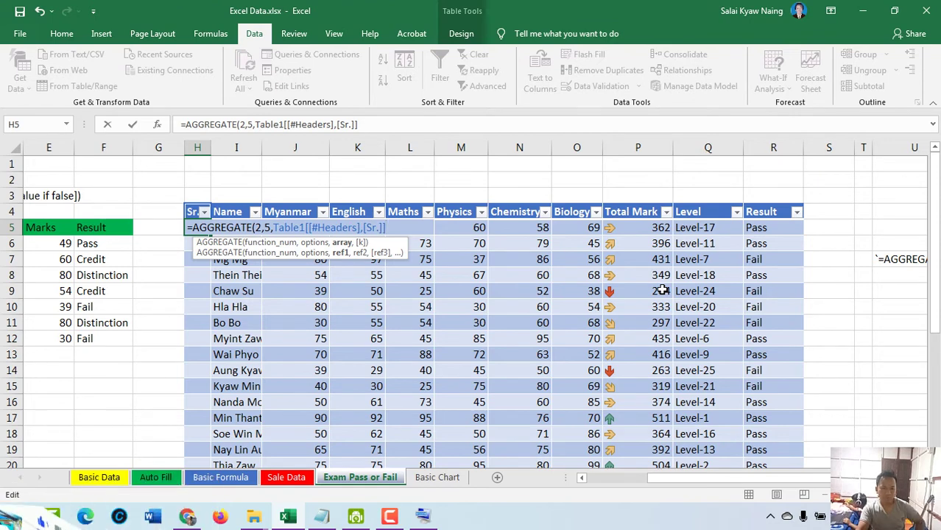
text()+1)
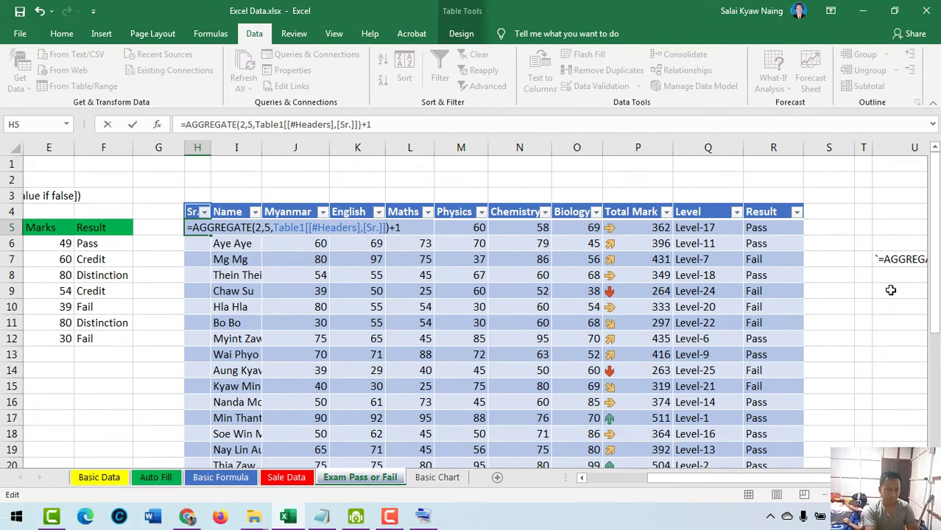
key(Return)
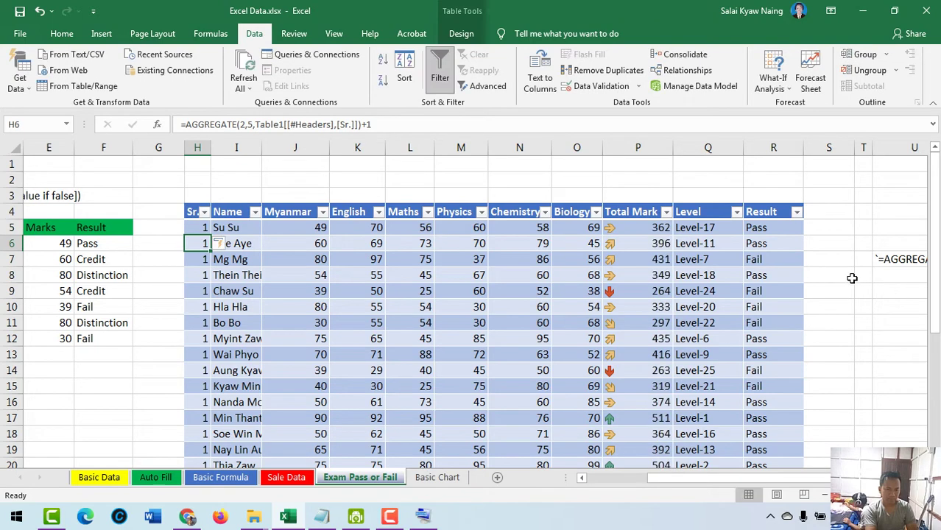
click(200, 229)
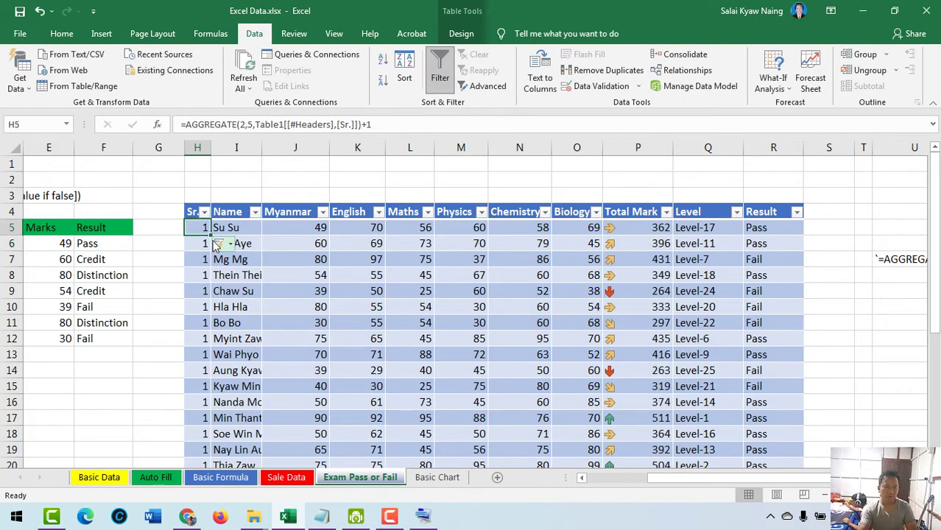
drag(210, 234, 216, 354)
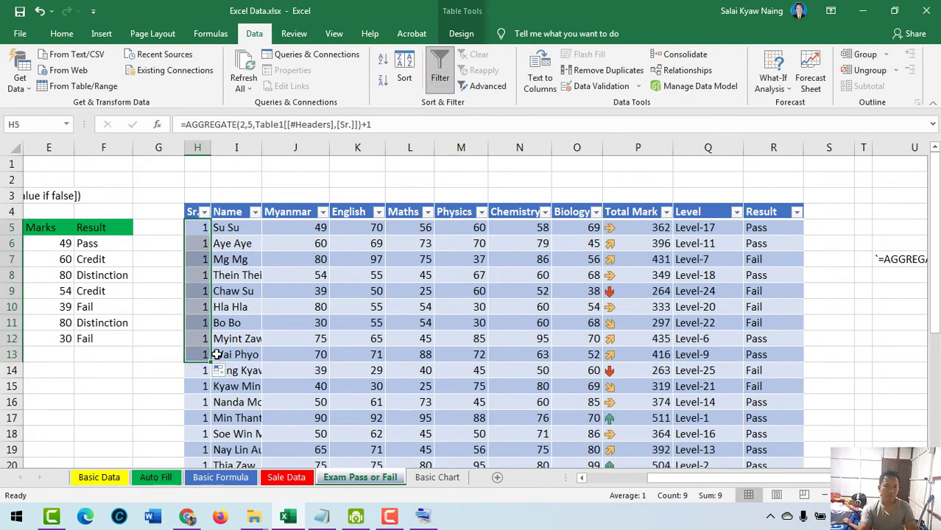
- Clear all formatting from the exam results table, H4 to R31, keeping its contents
click(192, 212)
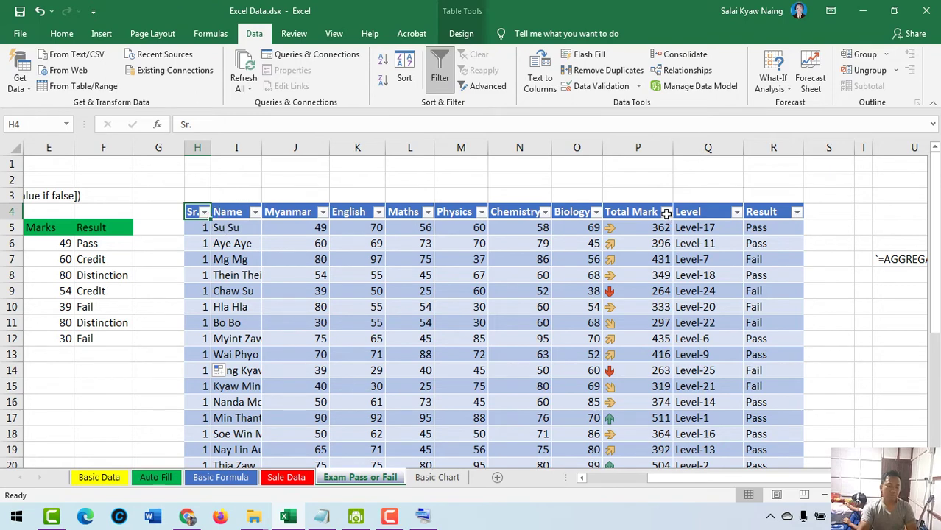
drag(193, 212, 796, 212)
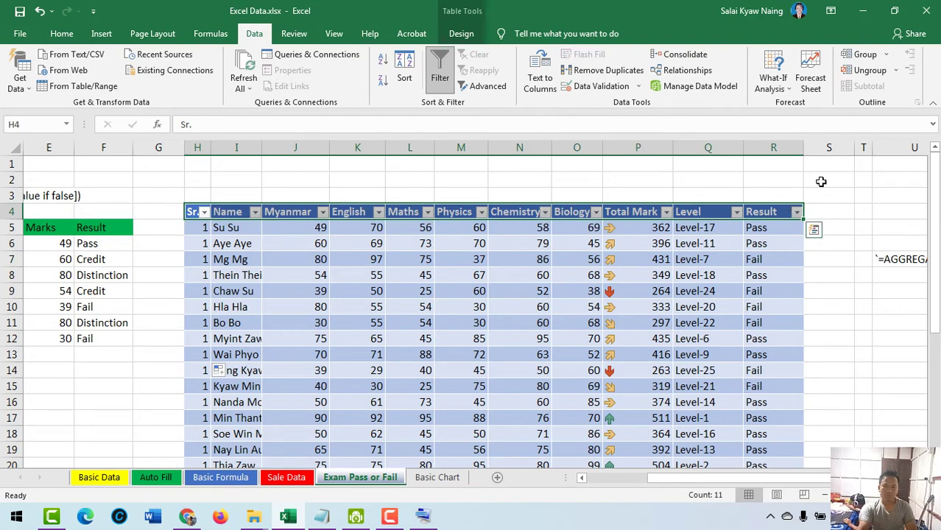
click(295, 292)
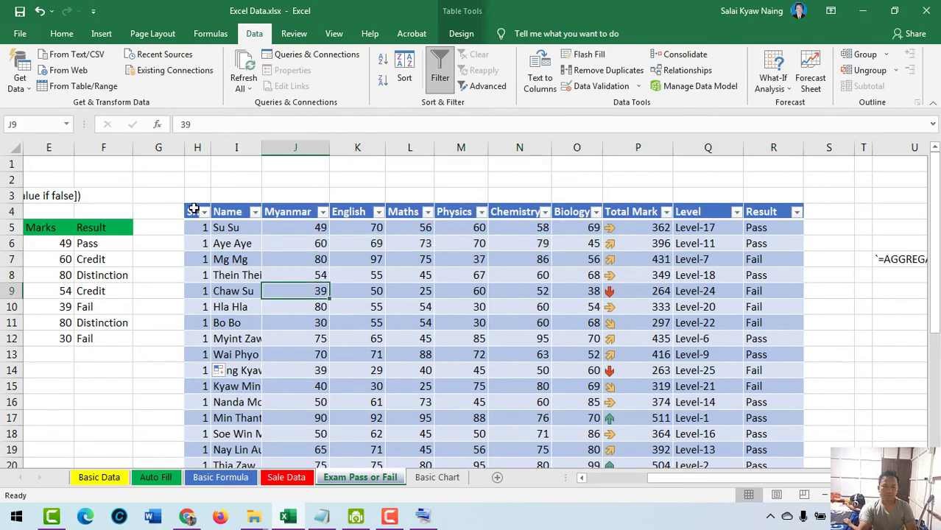
drag(193, 210, 774, 434)
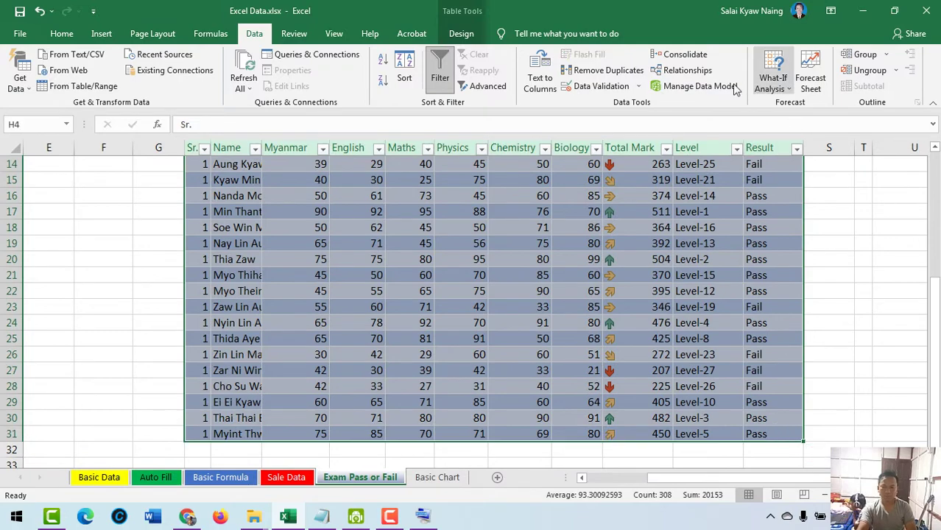
click(61, 33)
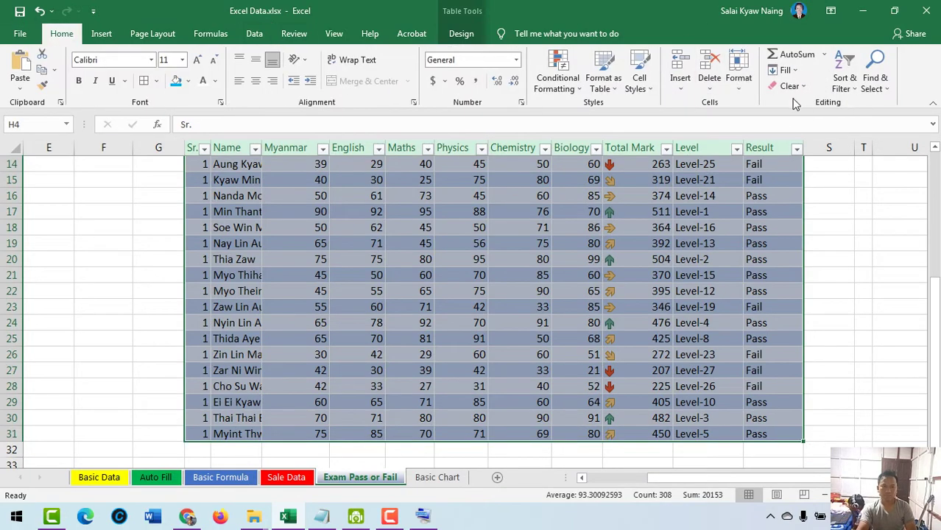
click(792, 86)
click(803, 120)
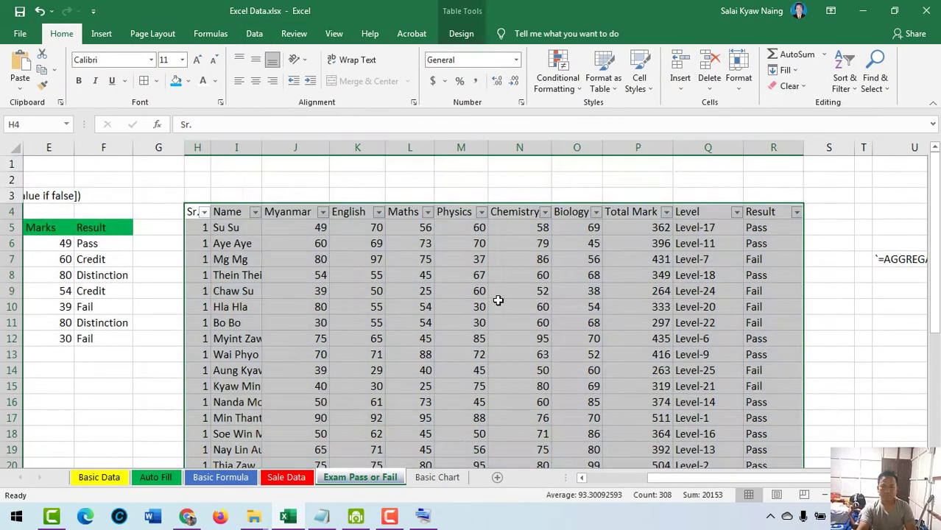
click(346, 308)
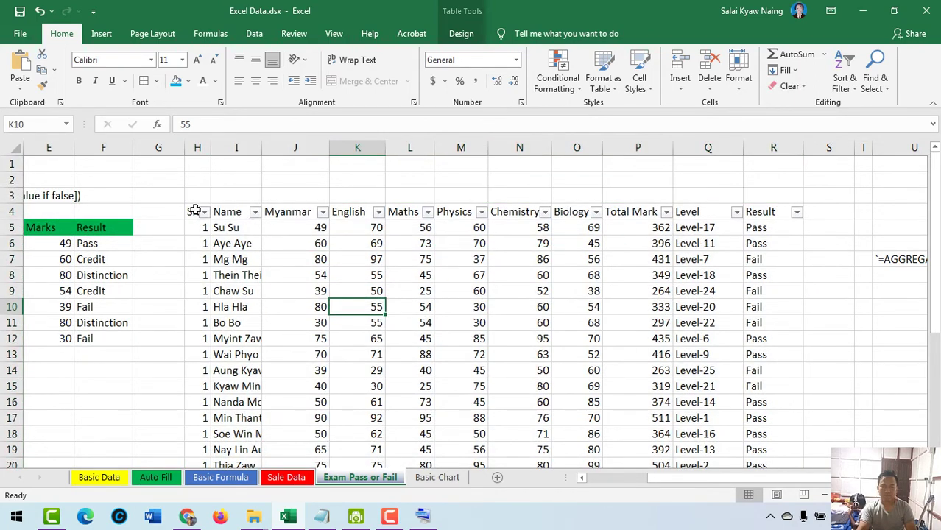
- Apply All Borders to the exam results table range H4 to R31
drag(193, 209, 788, 436)
click(156, 81)
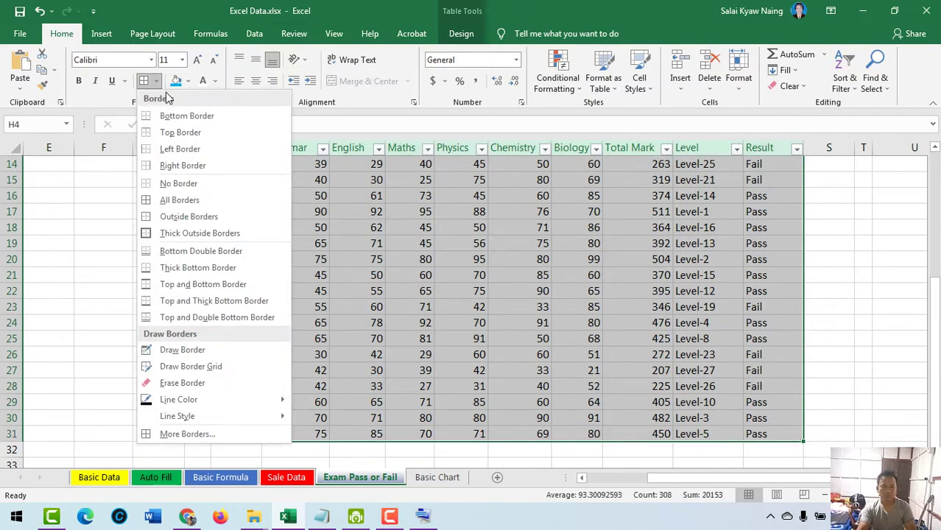
click(179, 200)
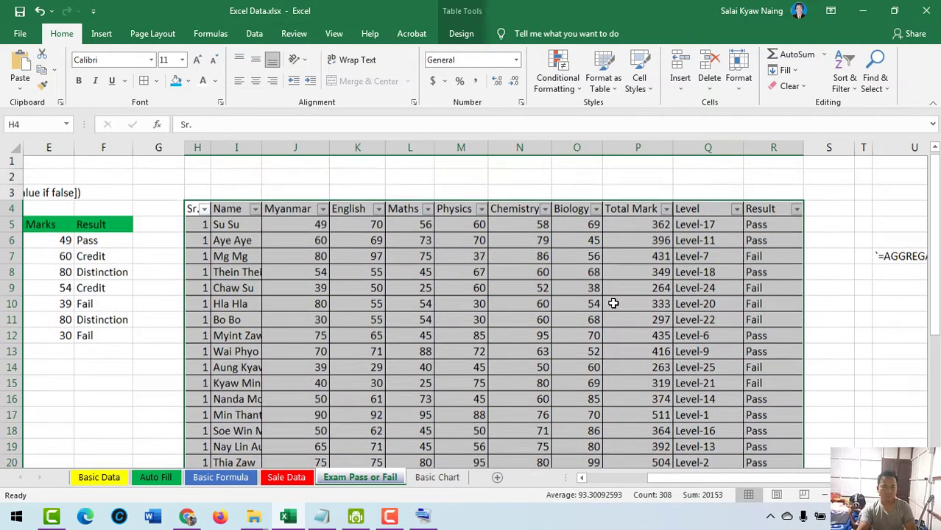
- Fill the exam table's header row, H4 to R4, with light green and make its text bold
click(192, 211)
drag(192, 211, 785, 223)
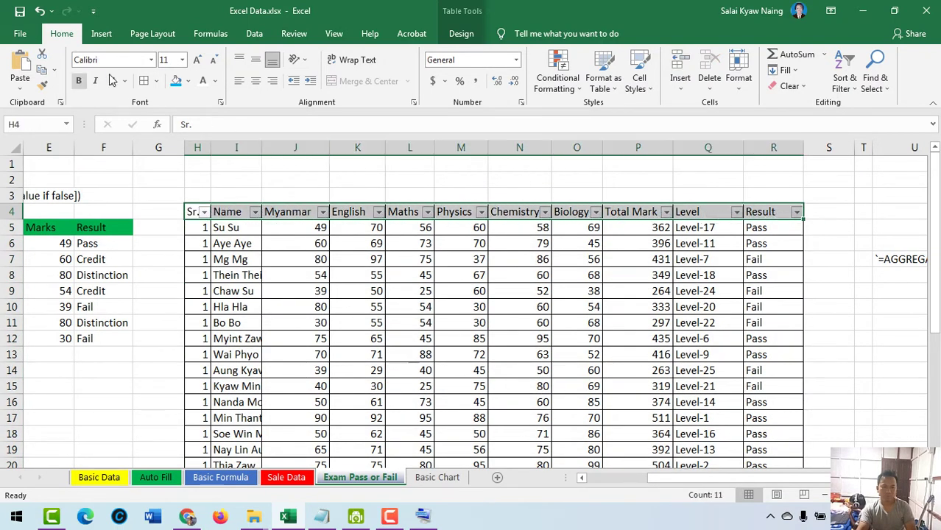
click(174, 81)
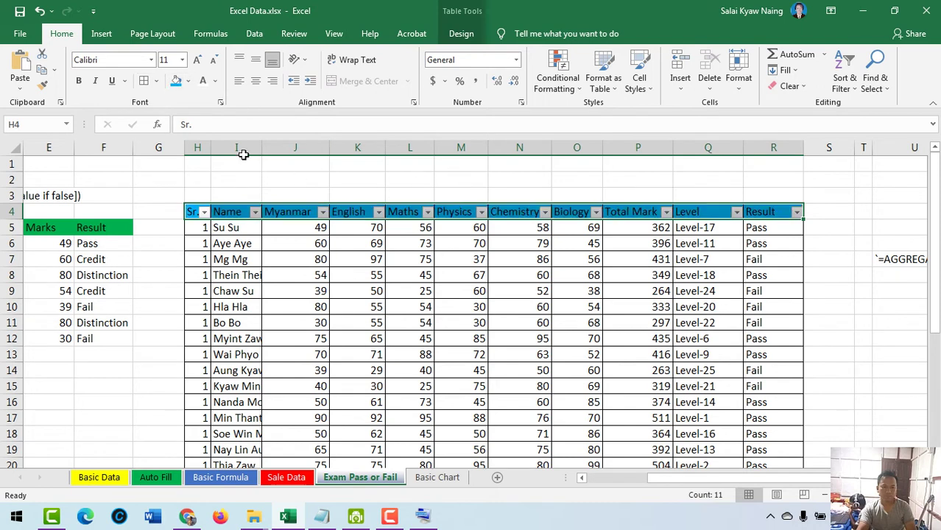
click(188, 81)
click(221, 184)
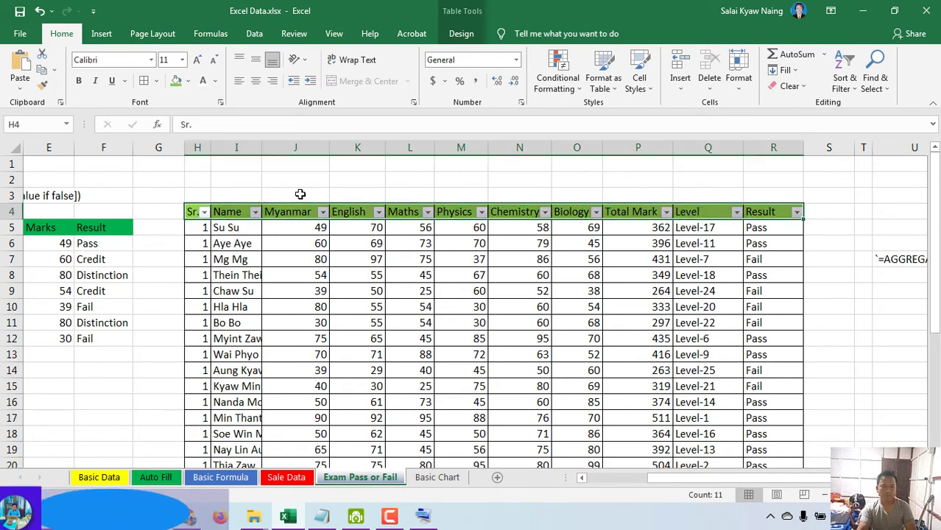
click(247, 260)
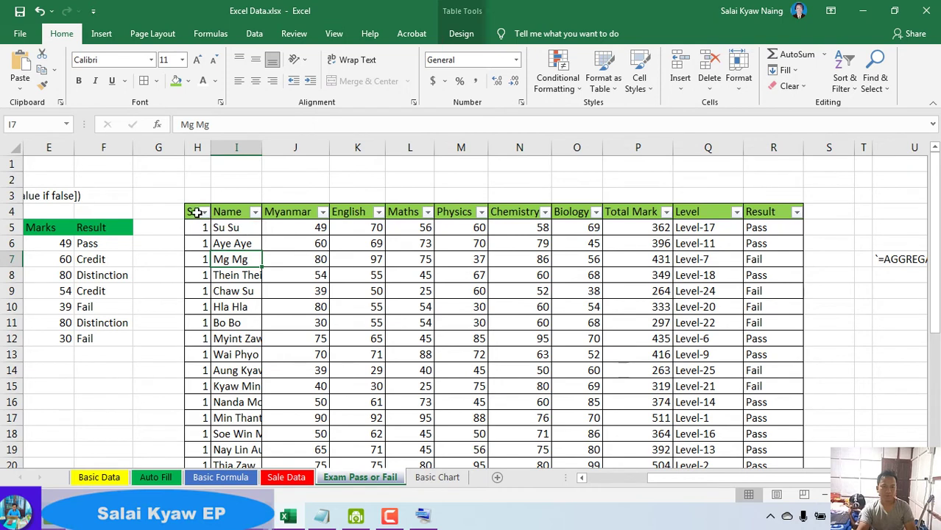
drag(196, 212, 776, 211)
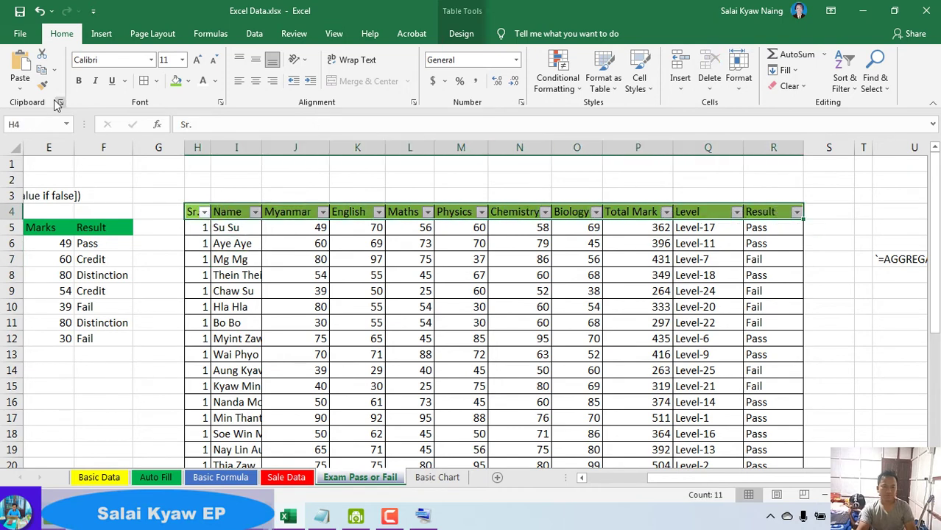
click(79, 81)
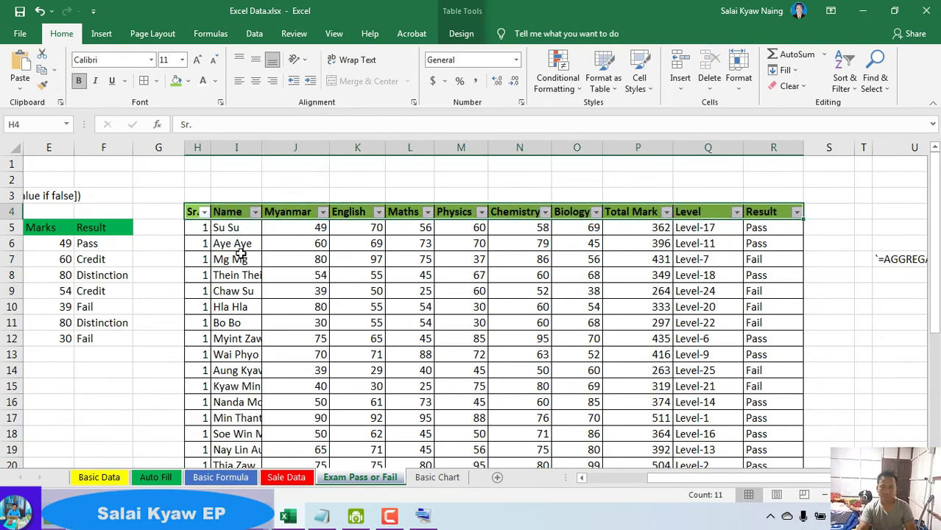
click(226, 228)
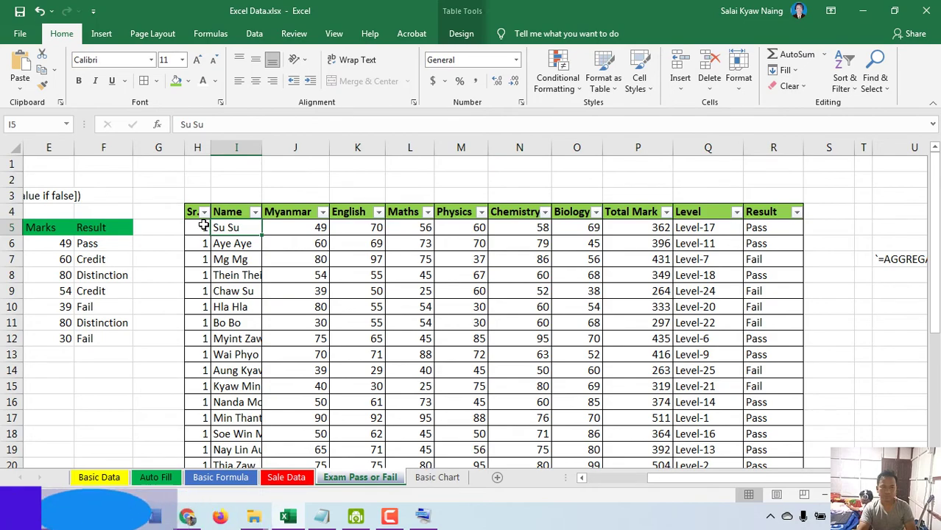
- Clear the formulas in the Sr. column of the exam results table, H5 to H31
drag(204, 226, 201, 439)
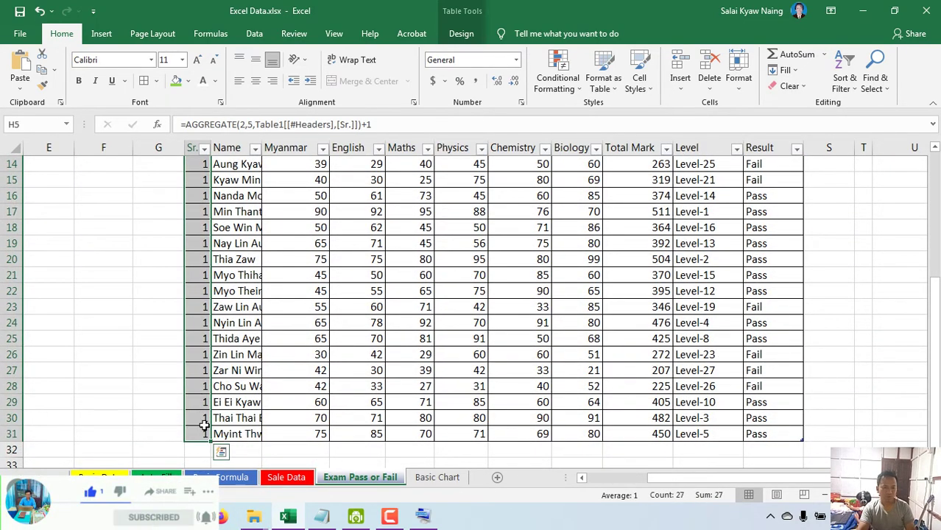
scroll(202, 331, up, 4)
key(Delete)
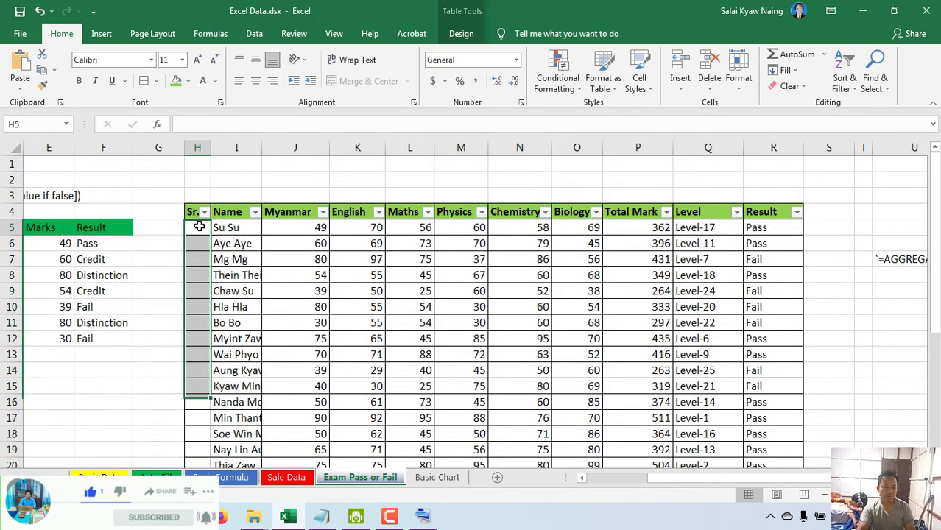
- Start a new AGGREGATE formula in H5 with function 2 (COUNT) and option 5 (Ignore hidden rows)
click(199, 227)
text(=a)
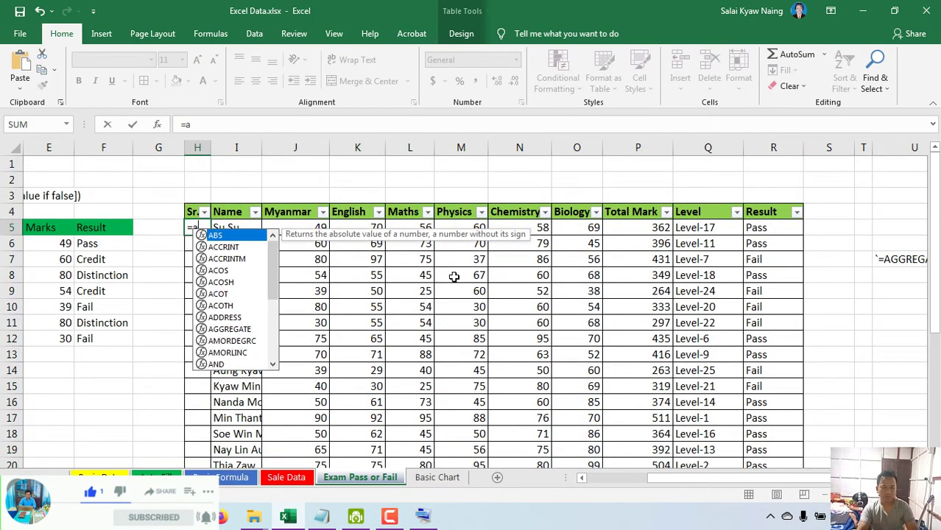
text(gg)
key(Tab)
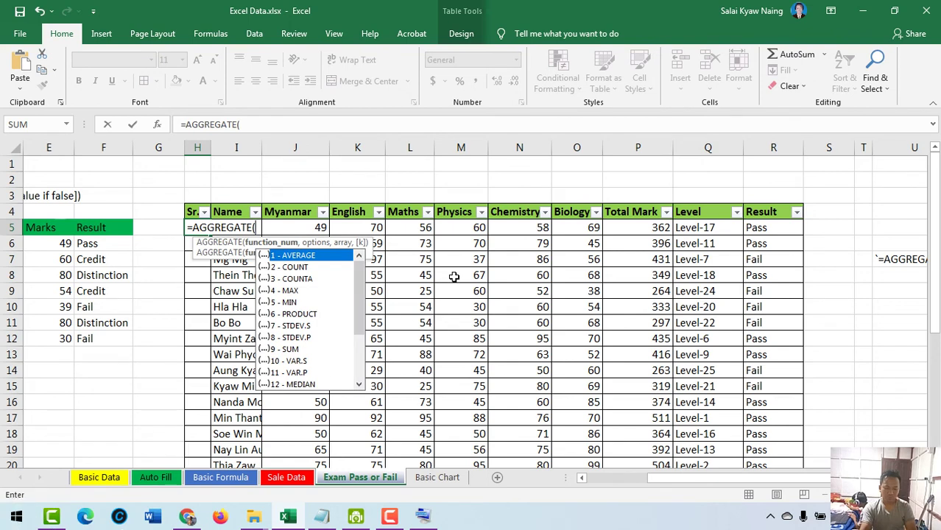
text(2,5,)
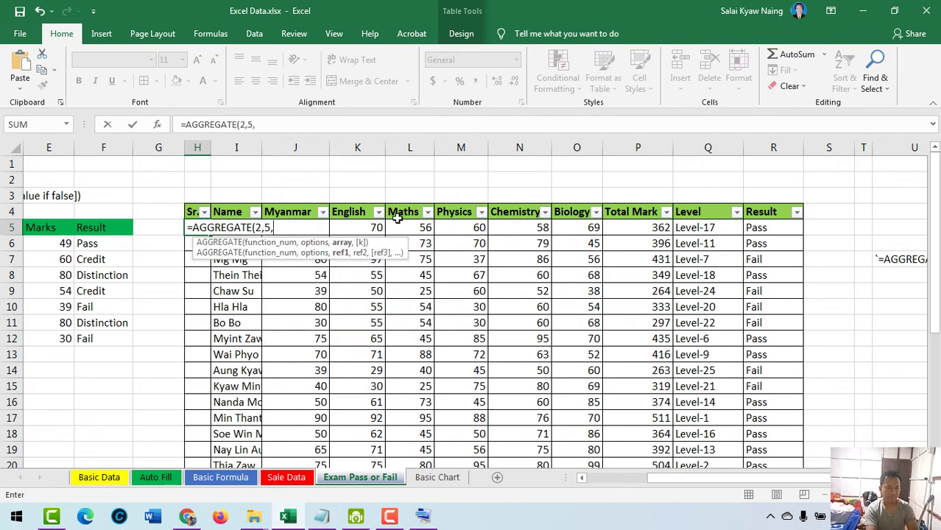
click(198, 213)
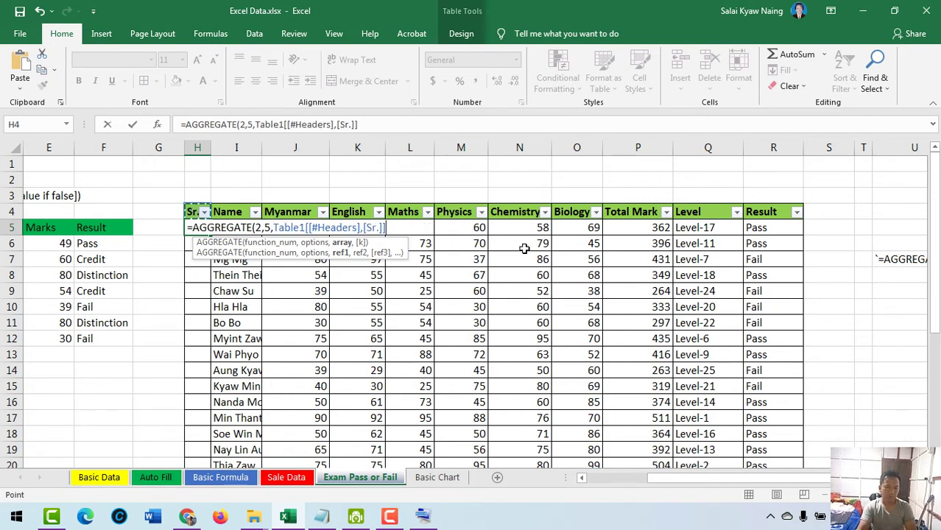
click(302, 229)
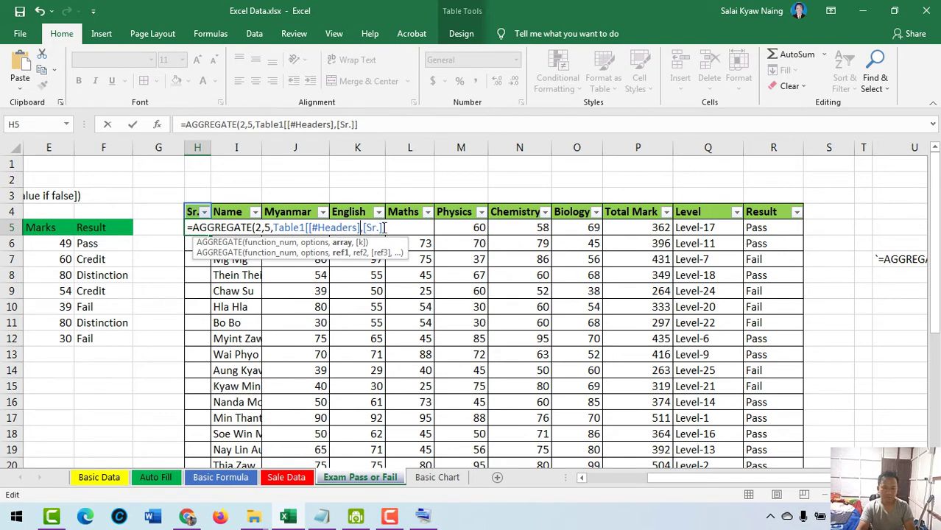
key(BackSpace)
key(BackSpace)
key(BackSpace)
key(BackSpace)
key(BackSpace)
key(BackSpace)
key(BackSpace)
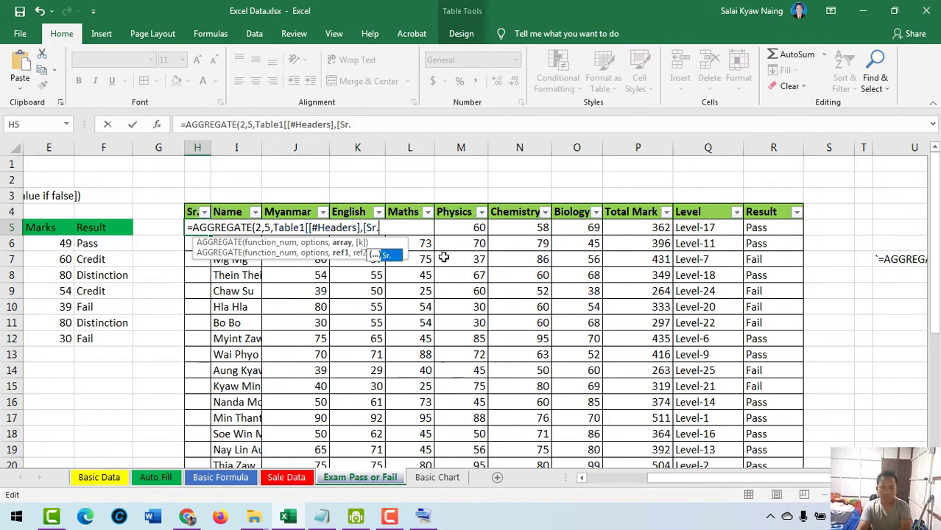
key(BackSpace)
key(BackSpace)
key(BackSpace)
key(BackSpace)
key(BackSpace)
key(BackSpace)
key(BackSpace)
key(BackSpace)
key(BackSpace)
key(BackSpace)
key(BackSpace)
key(BackSpace)
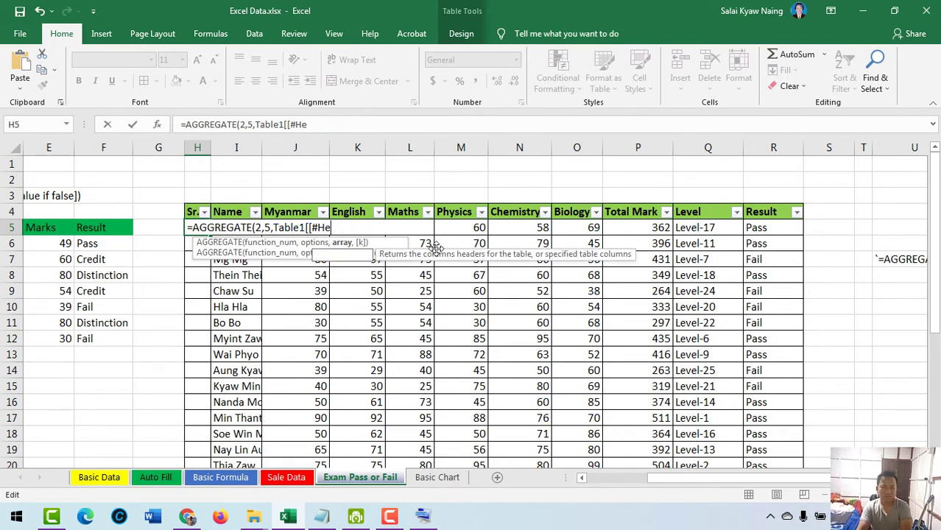
key(BackSpace)
key(BackSpace)
key(BackSpace)
key(BackSpace)
key(BackSpace)
key(BackSpace)
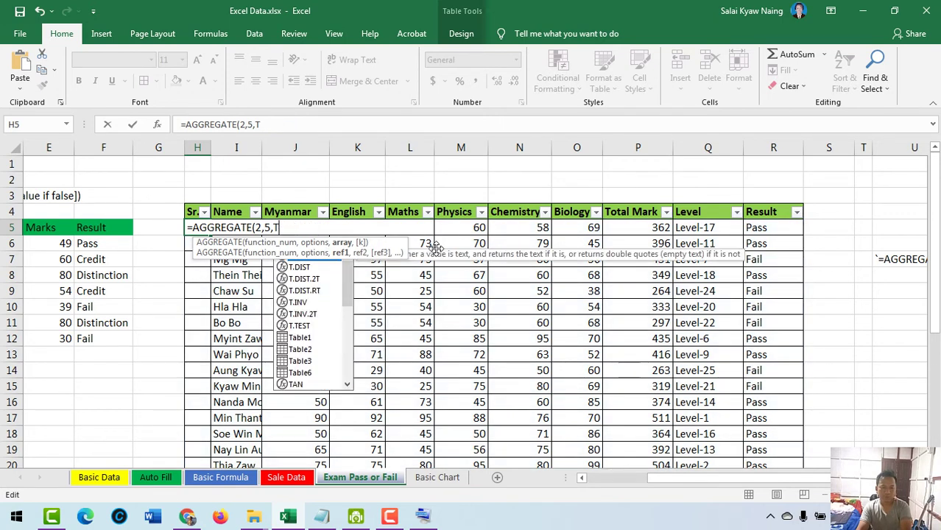
text(,)
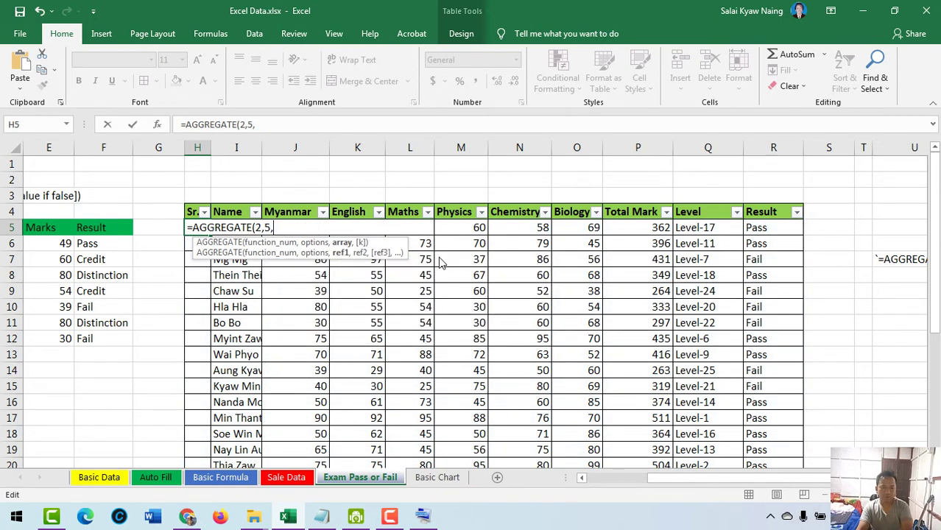
- Complete the H5 AGGREGATE formula with the expanding range $G$4:G4 and +1, and enter it in the Sr. column
click(162, 215)
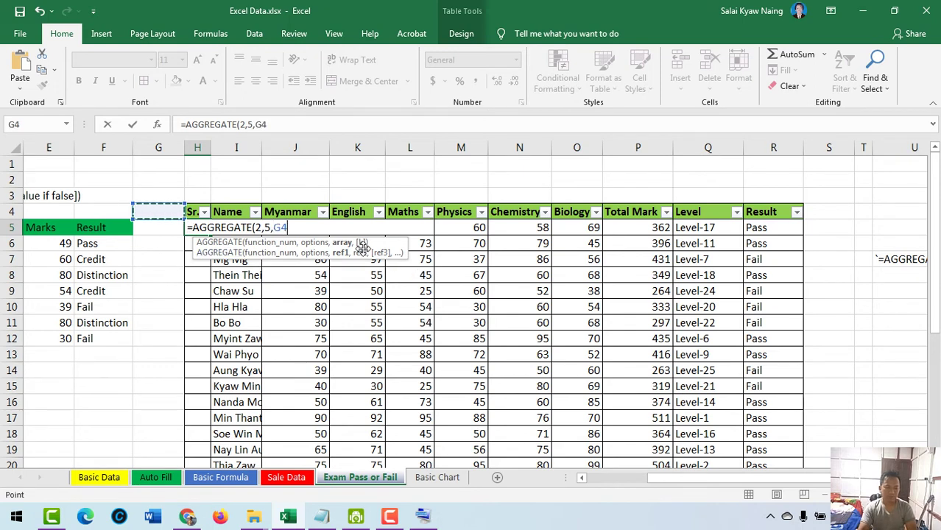
key(F8)
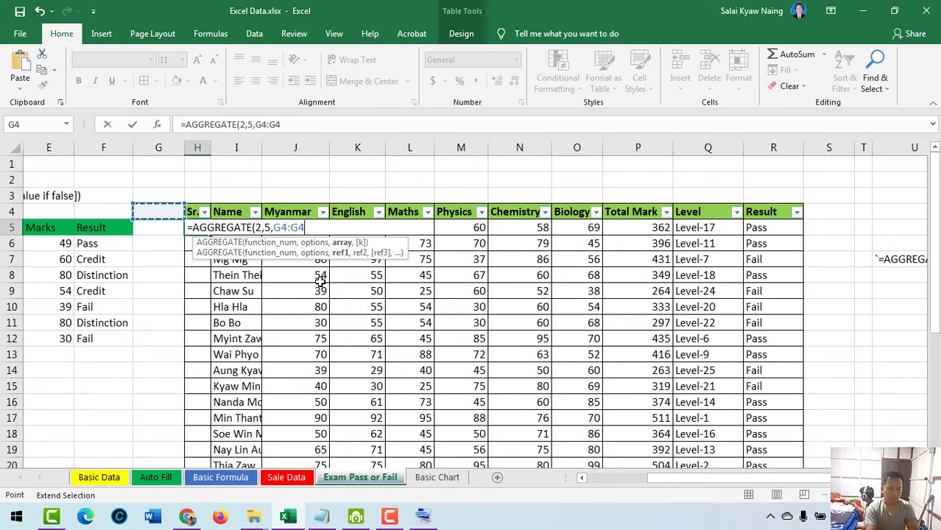
double_click(293, 227)
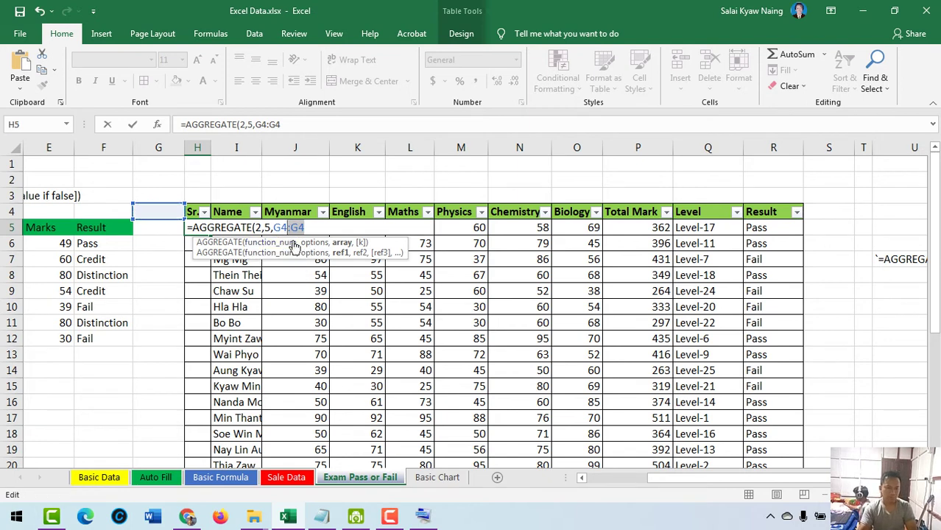
key(Right)
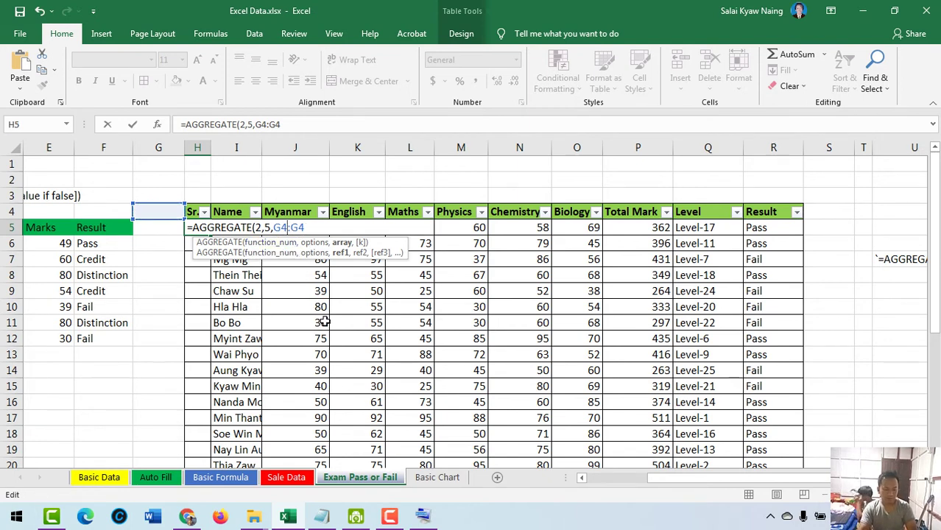
key(F4)
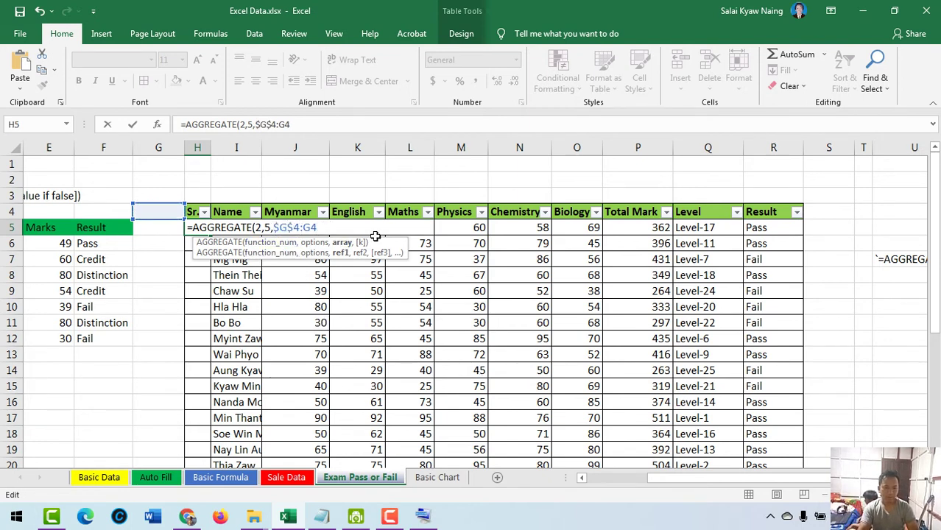
text())
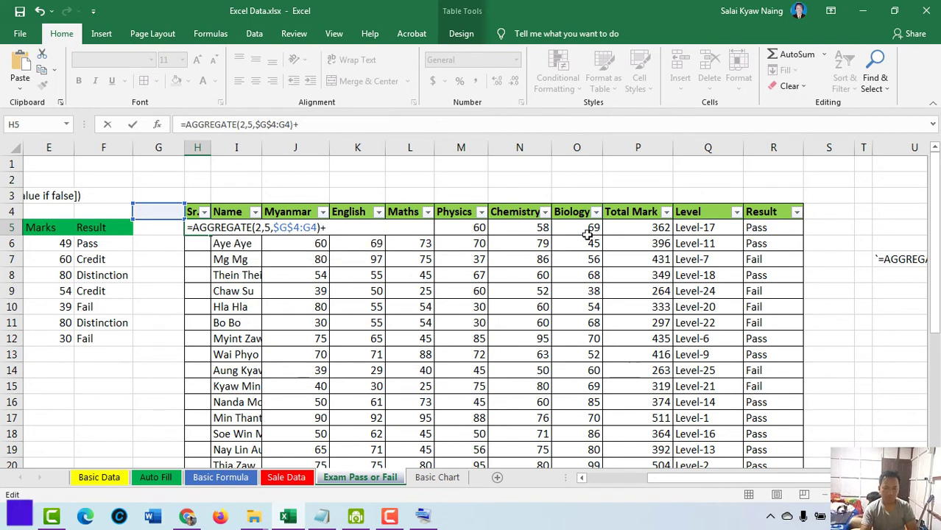
text(+1)
key(Return)
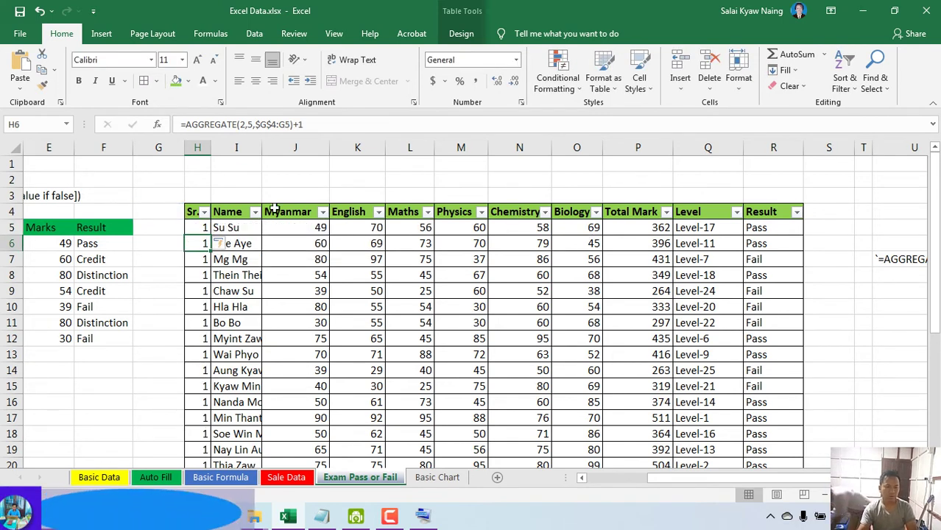
click(198, 227)
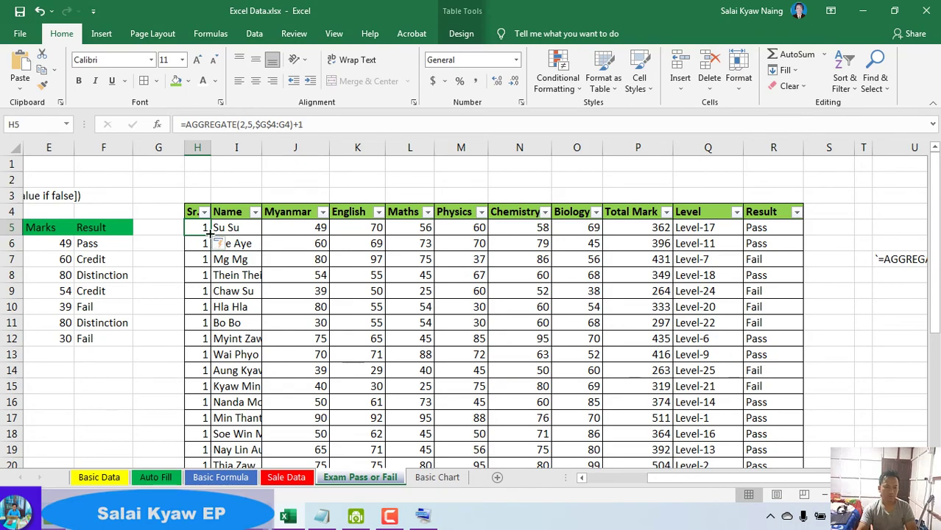
- Try copying the H5 AGGREGATE formula down the Sr. column to H31 and reopen it to check its G4 reference
drag(211, 235, 195, 417)
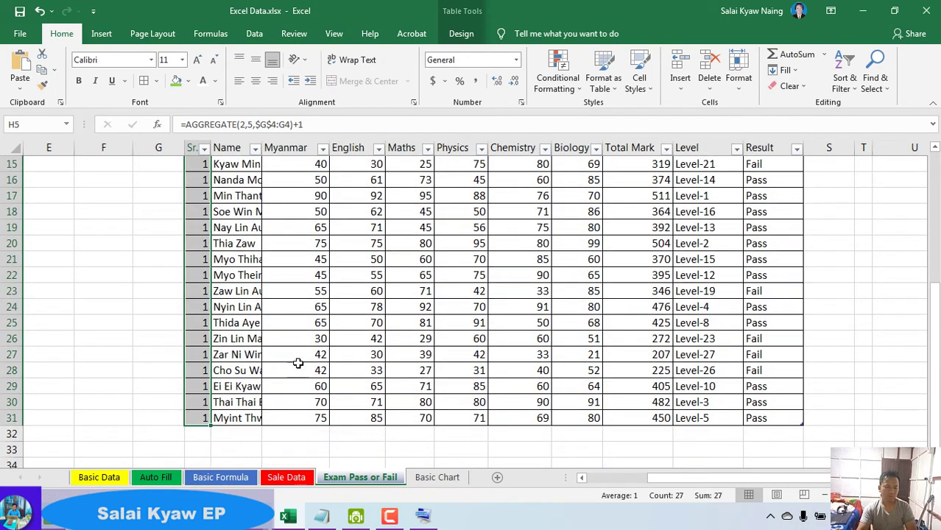
scroll(291, 348, up, 5)
click(172, 215)
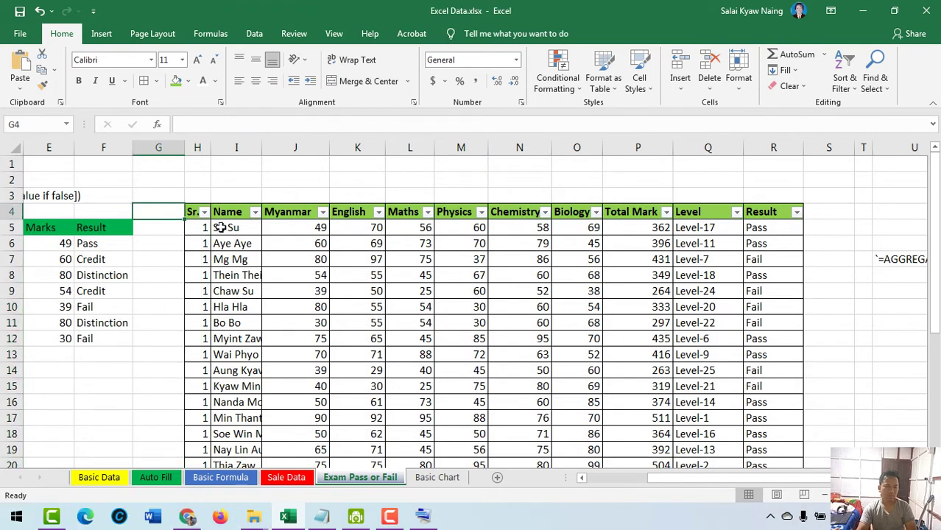
double_click(196, 229)
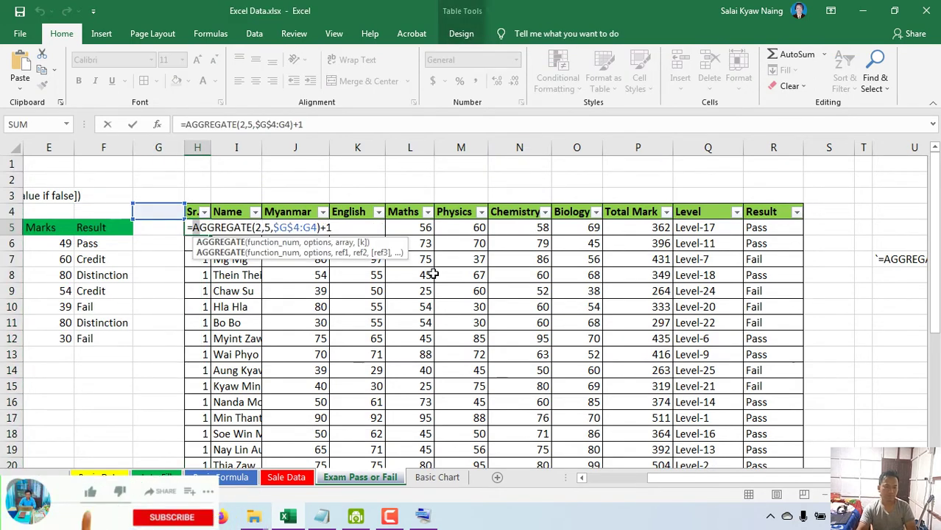
click(389, 516)
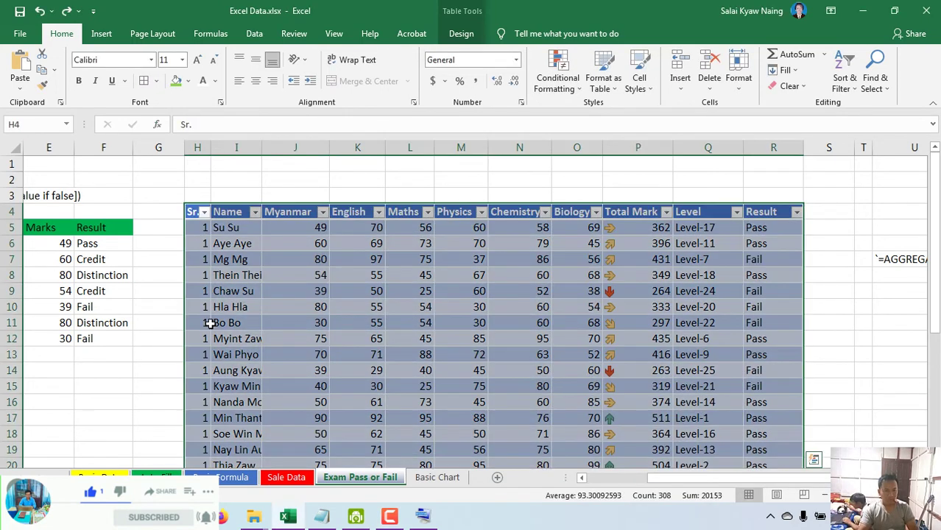
- Delete the Sr. formulas from H5 to H31 in the blue-styled exam table
click(206, 323)
drag(206, 228, 206, 435)
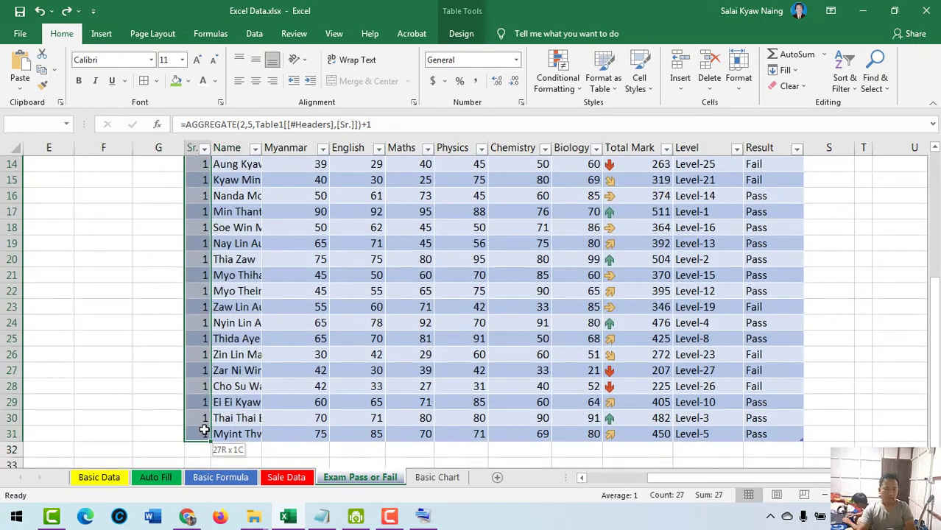
key(Delete)
scroll(333, 420, up, 5)
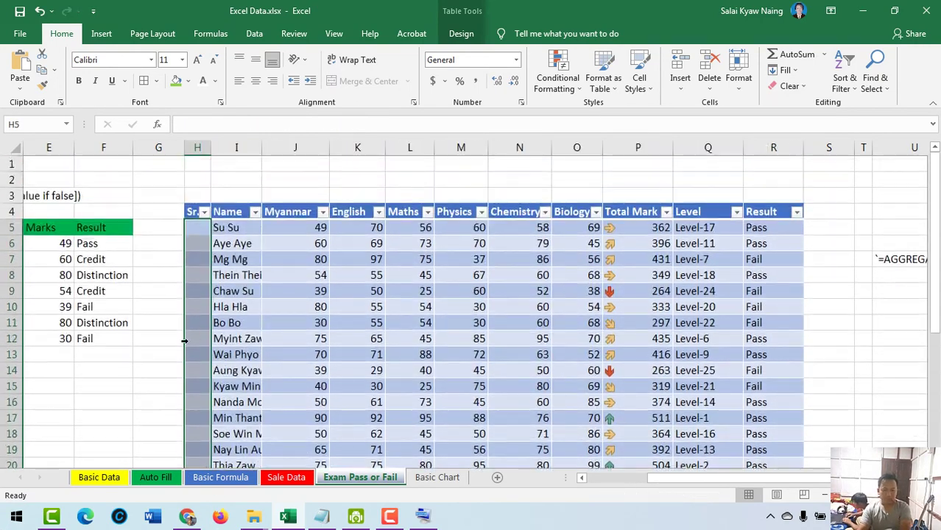
- Begin an AGGREGATE formula in the first Sr. cell, H5, with function number 2 (COUNT) and option 5
click(199, 227)
text(=)
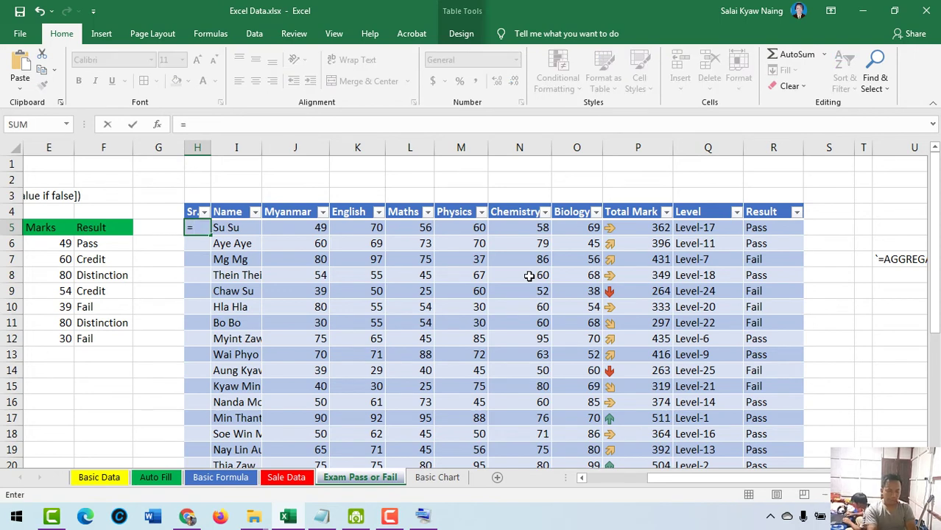
text(aggr)
key(Tab)
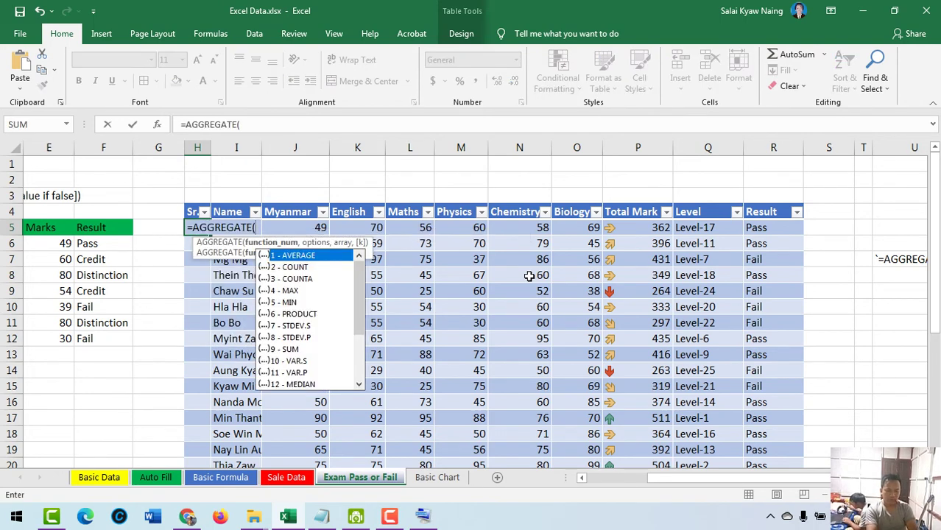
text(2)
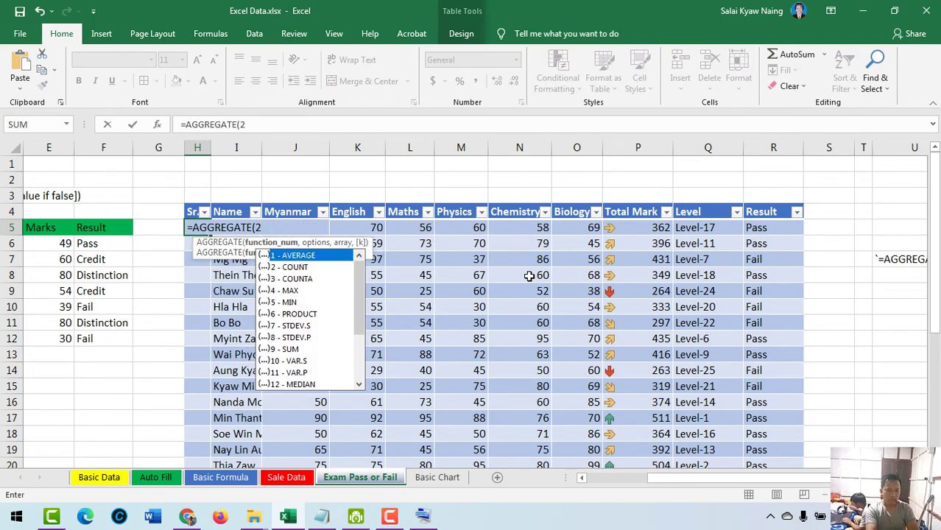
text(,5,)
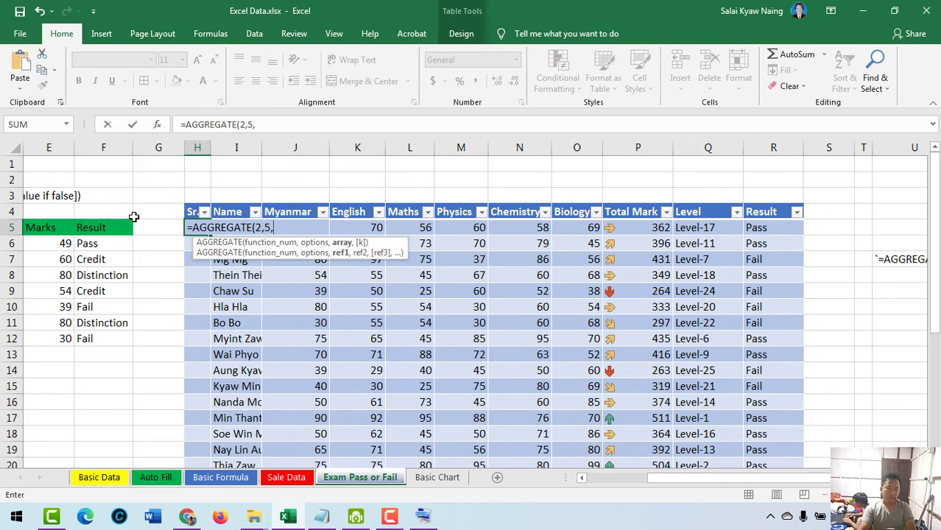
- Finish the H5 formula with the expanding range $H$4:H4 and +1, giving =AGGREGATE(2,5,$H$4:H4)+1, and enter it
text(H)
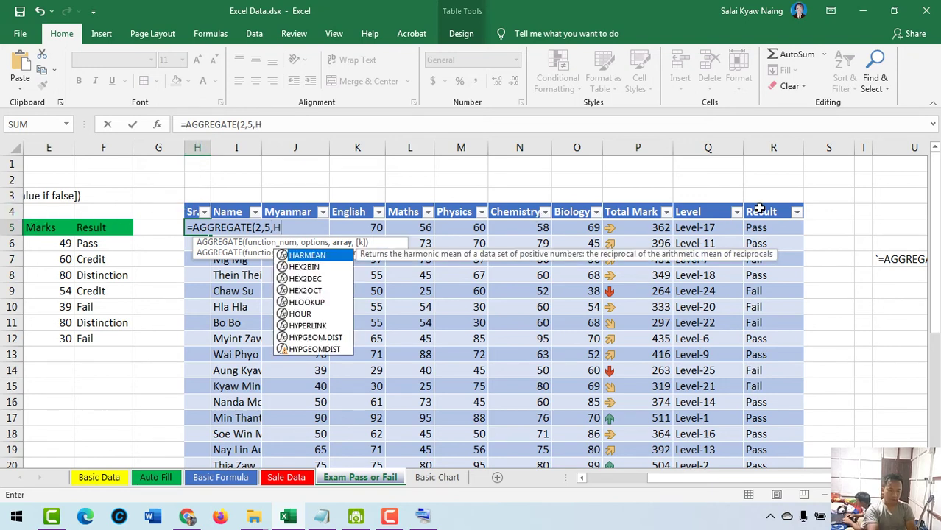
text(4:)
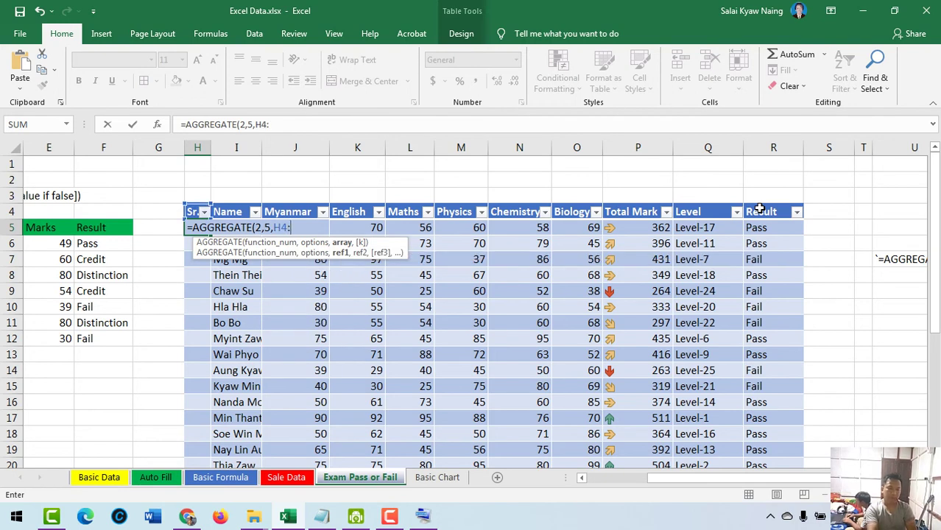
text(H4)
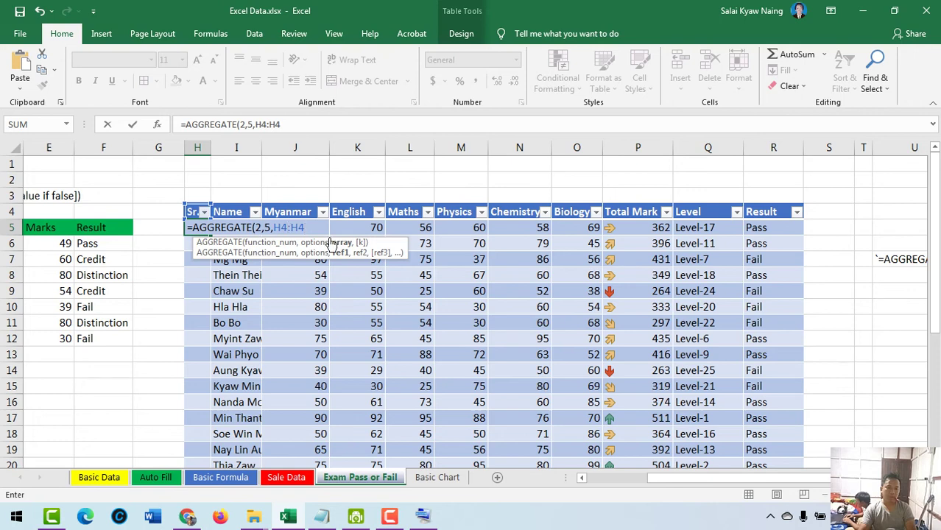
key(F2)
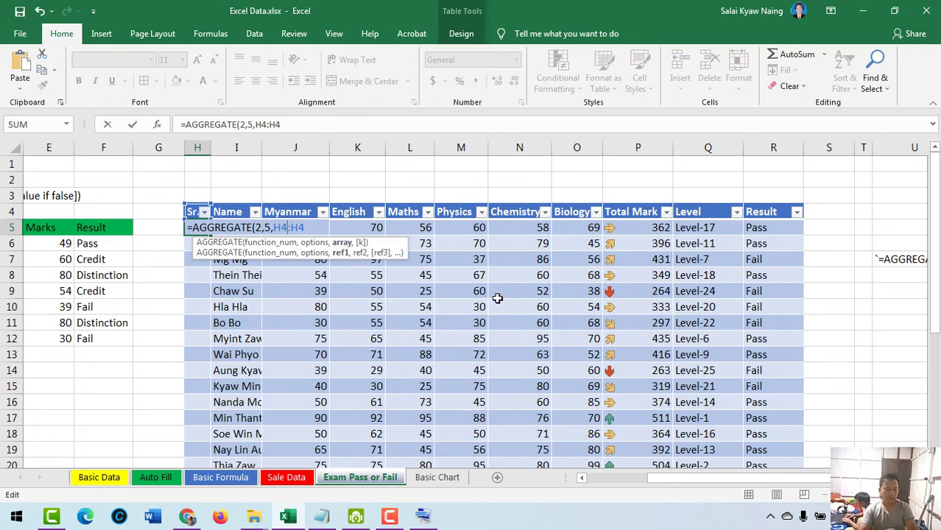
key(F4)
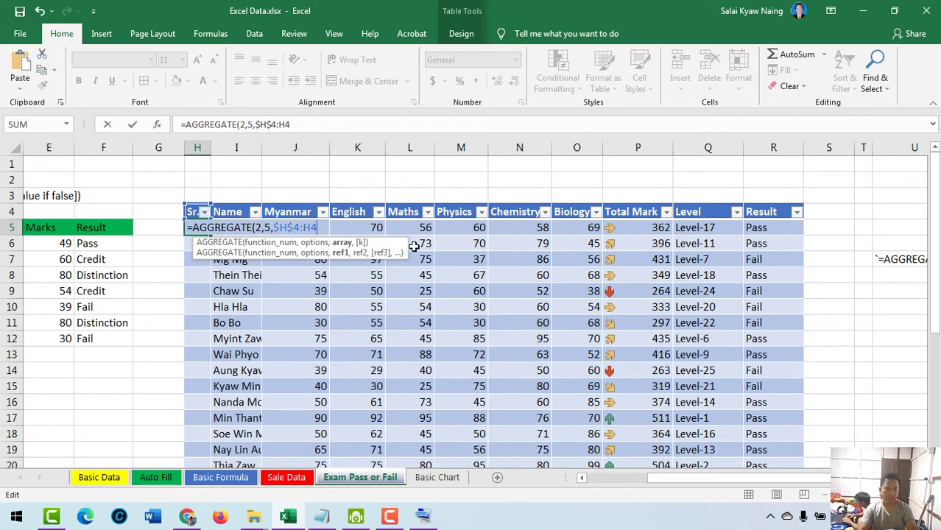
text())
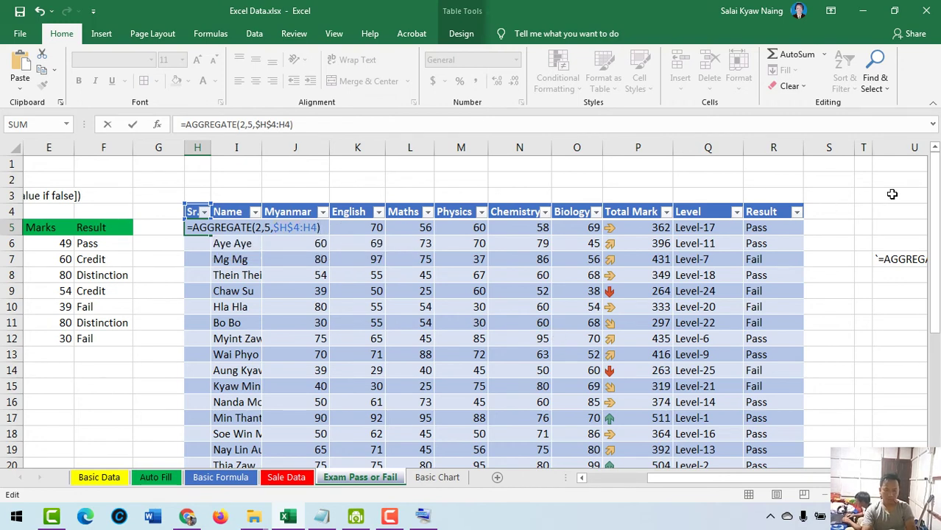
text(+1)
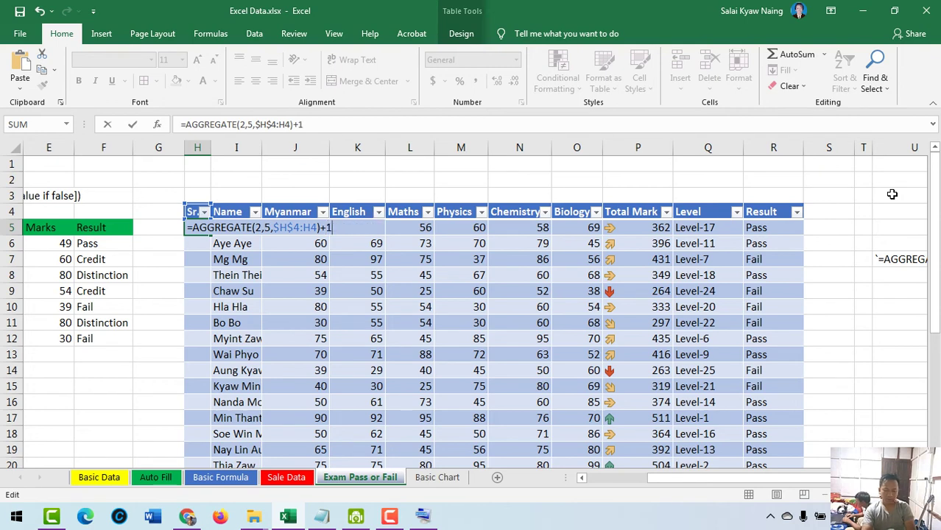
key(Return)
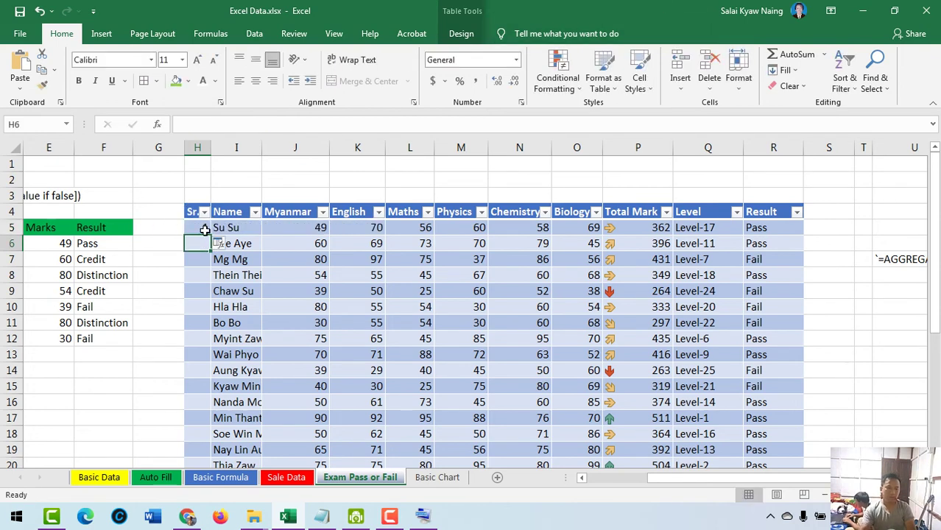
- Fill the H5 formula down the Sr. column to H31 and review the numbering along the table
click(205, 230)
drag(211, 235, 203, 436)
scroll(231, 339, up, 3)
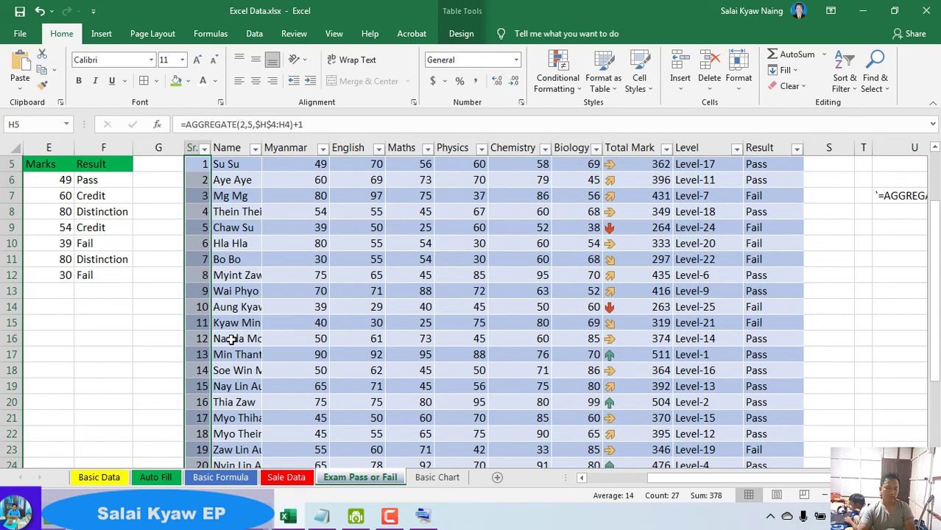
scroll(279, 297, down, 4)
click(347, 322)
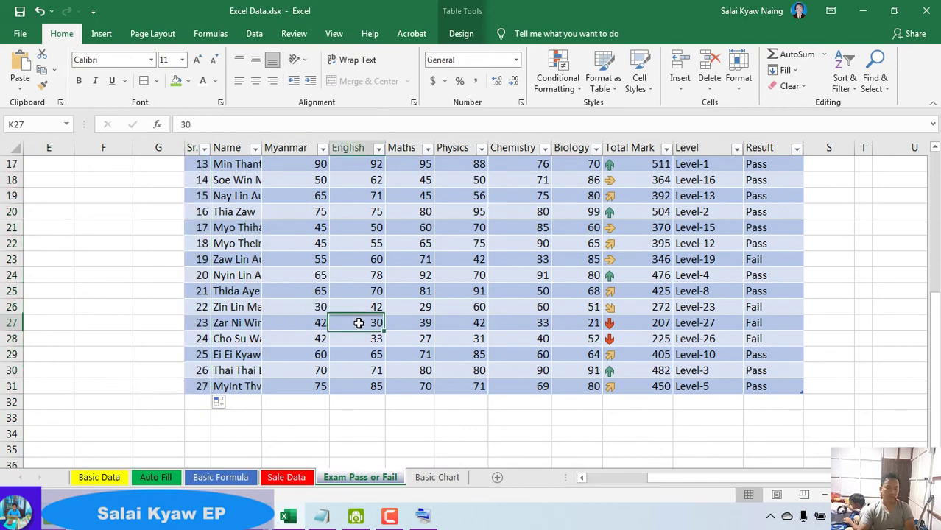
scroll(354, 324, up, 5)
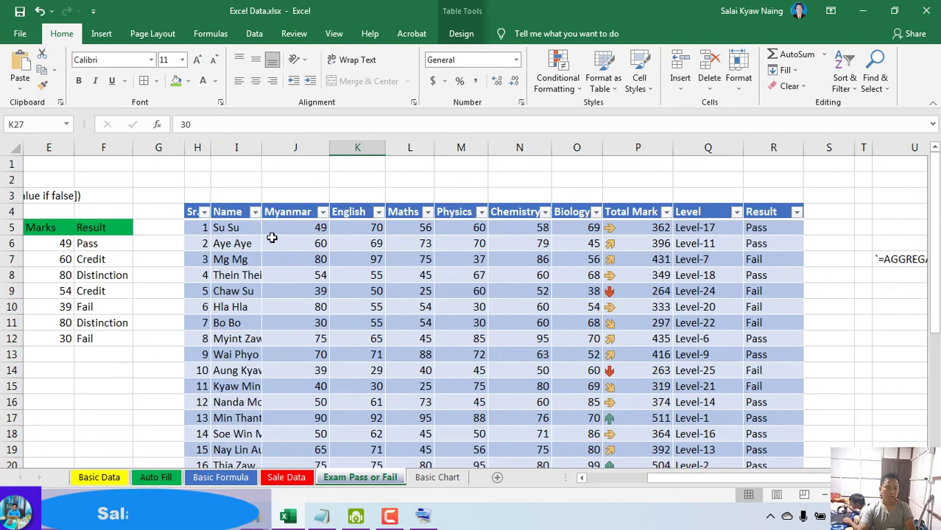
- Filter the Myanmar column to show only marks greater than 60
click(321, 213)
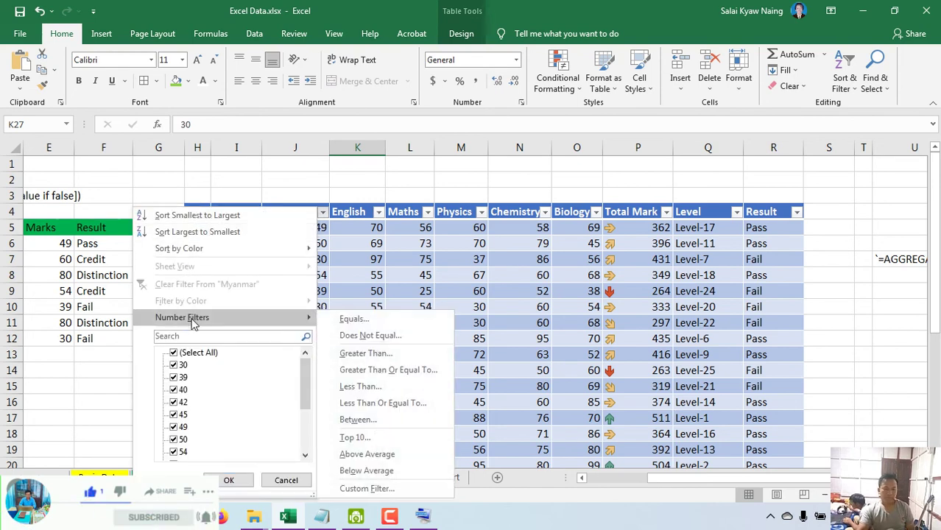
mouse_move(217, 323)
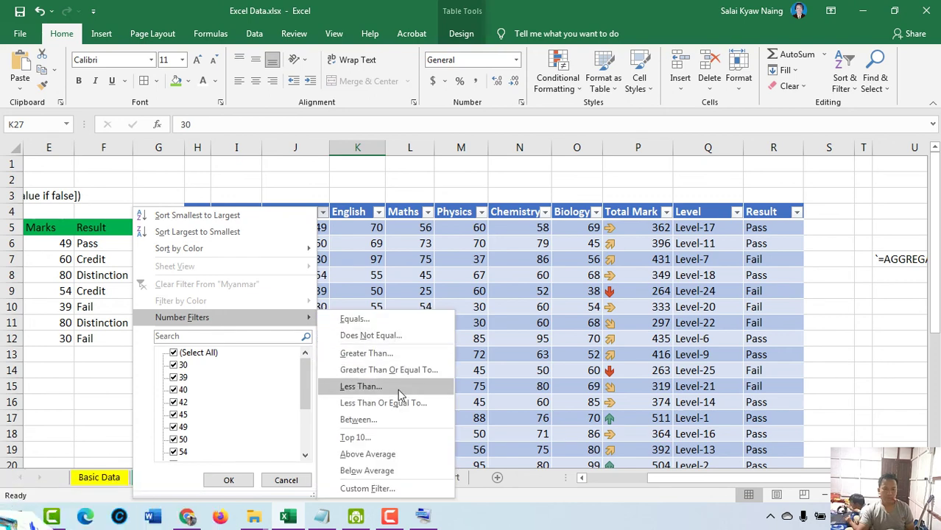
click(383, 353)
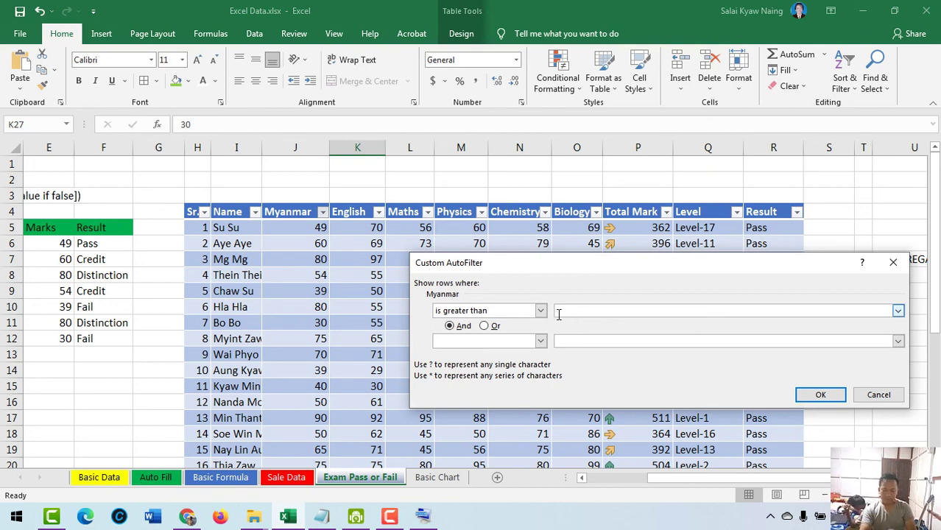
text(60)
click(821, 395)
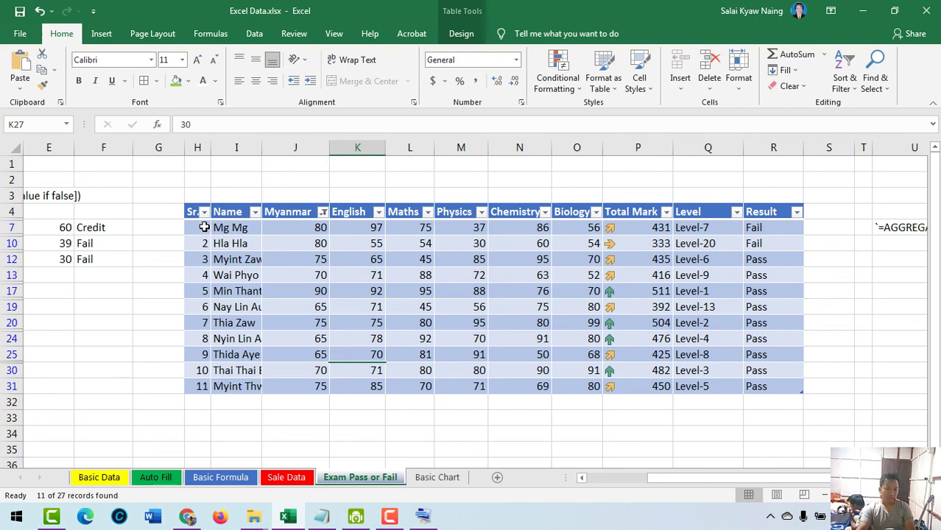
- Check the Sr. numbering of the filtered rows and autofit the Name column to show the full names
drag(204, 227, 195, 381)
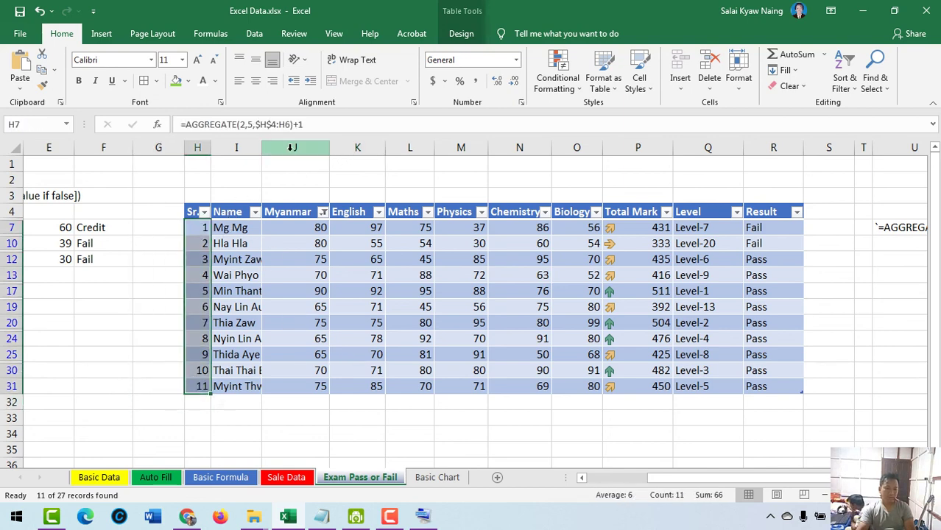
double_click(262, 148)
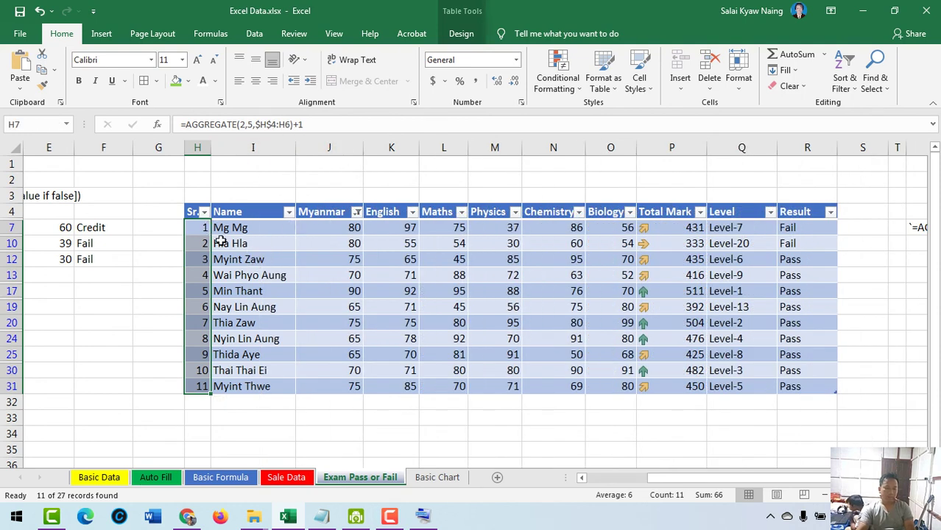
click(250, 245)
click(243, 230)
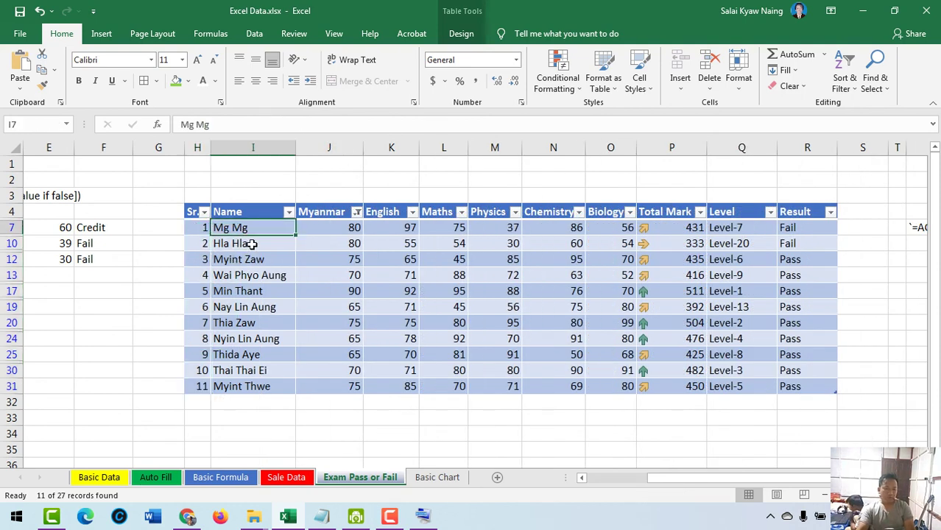
click(250, 255)
click(251, 275)
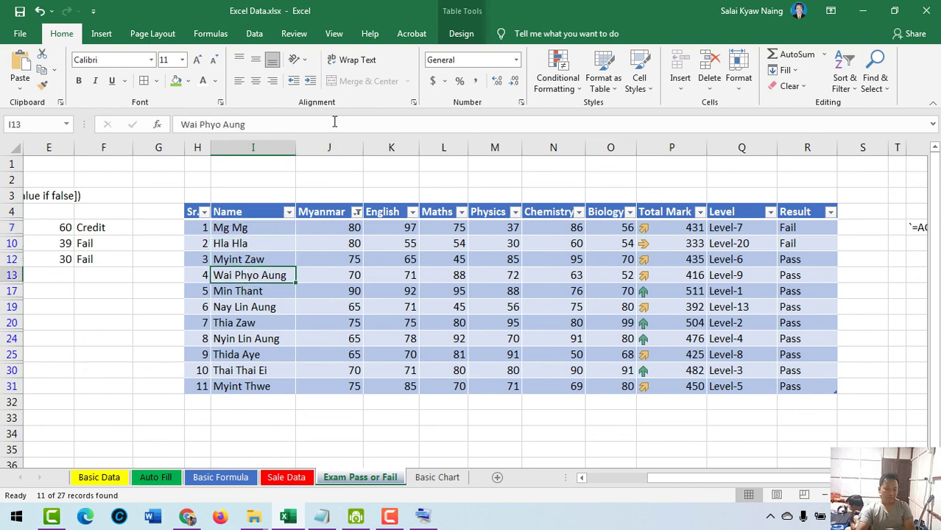